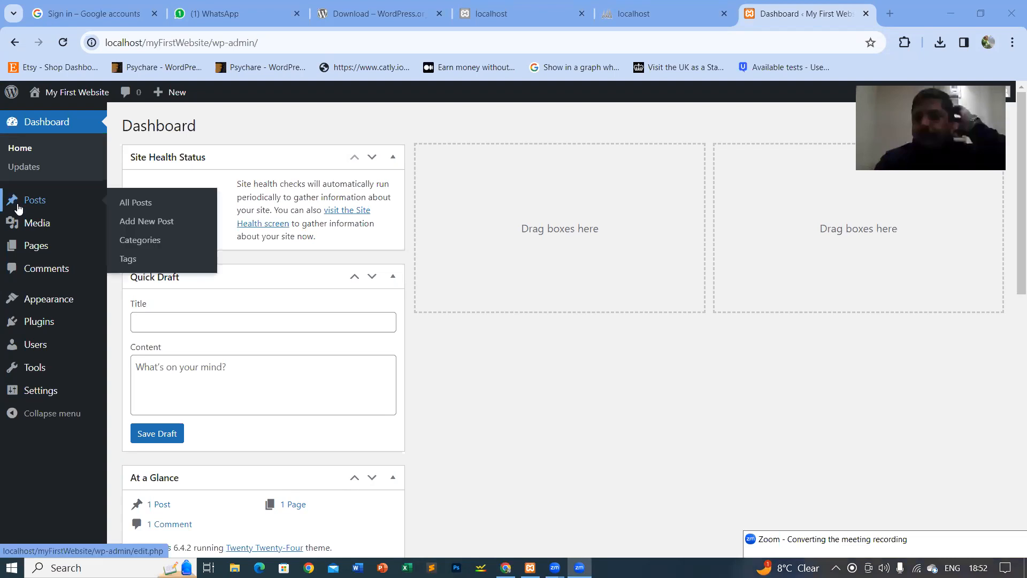
{"action": "mouse_move", "coordinate": [12, 201]}
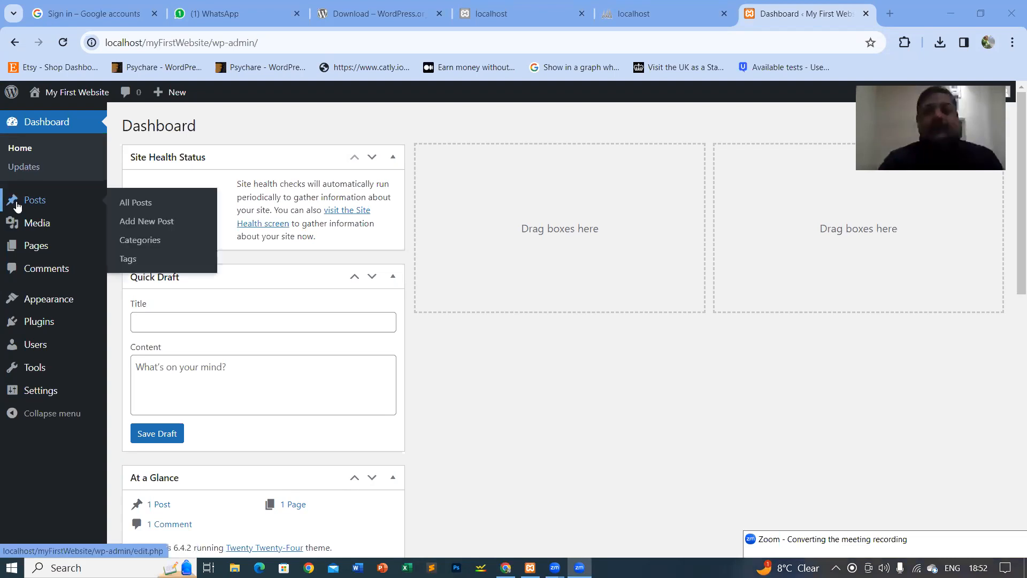
{"action": "mouse_move", "coordinate": [25, 248]}
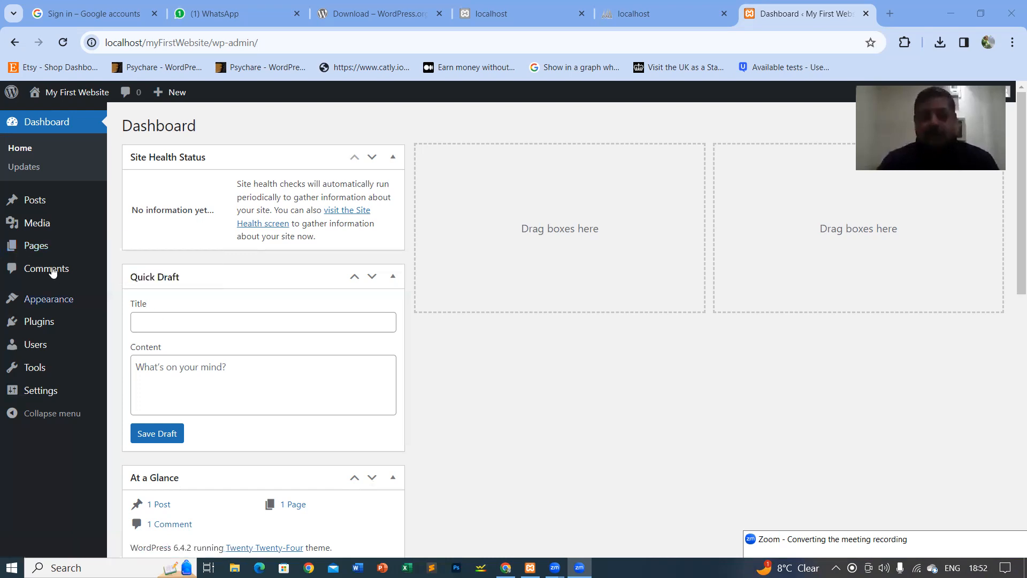
{"action": "mouse_move", "coordinate": [43, 326]}
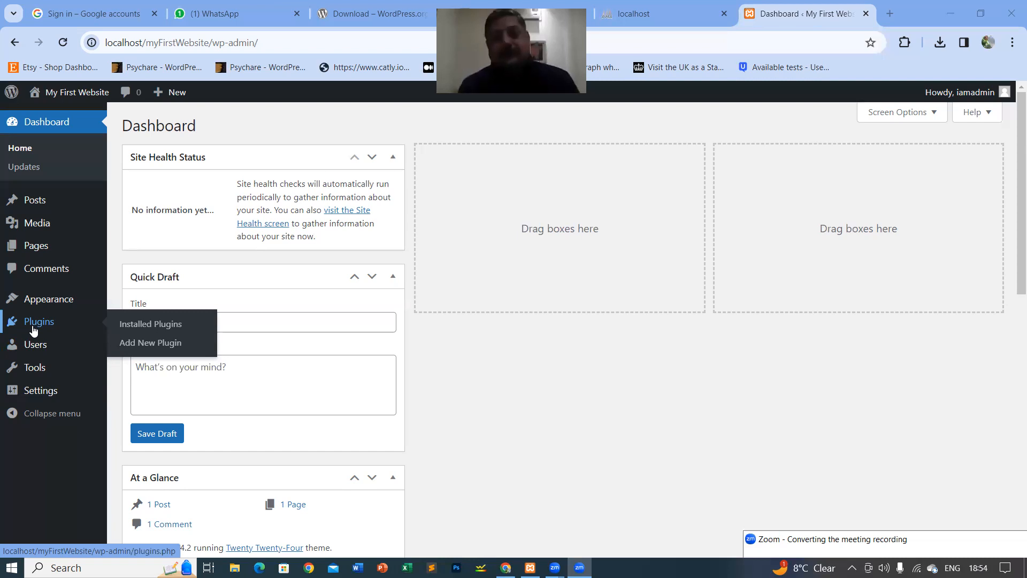
{"action": "mouse_move", "coordinate": [46, 369]}
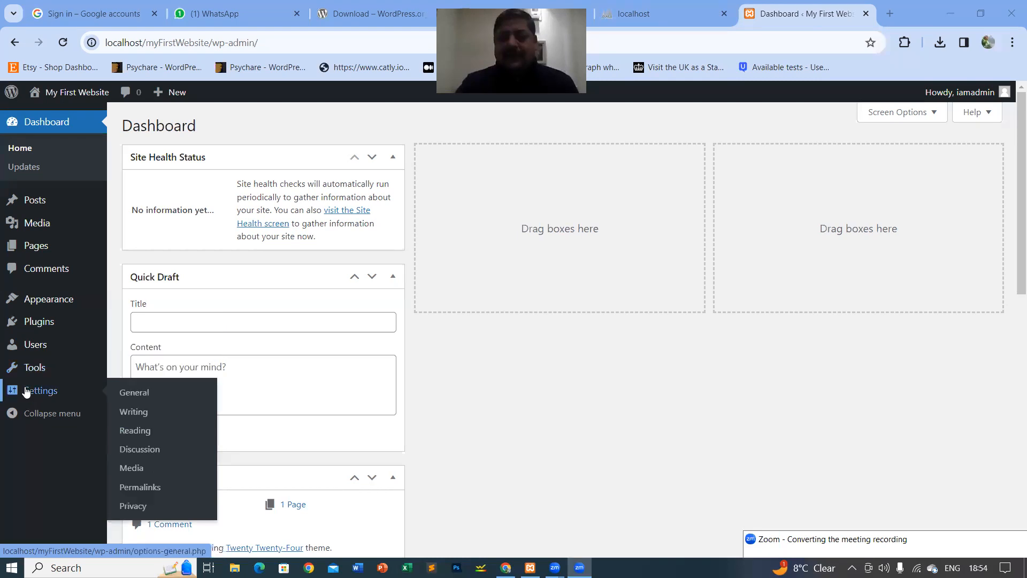
Open the list of themes installed on the site.
{"action": "mouse_move", "coordinate": [52, 306]}
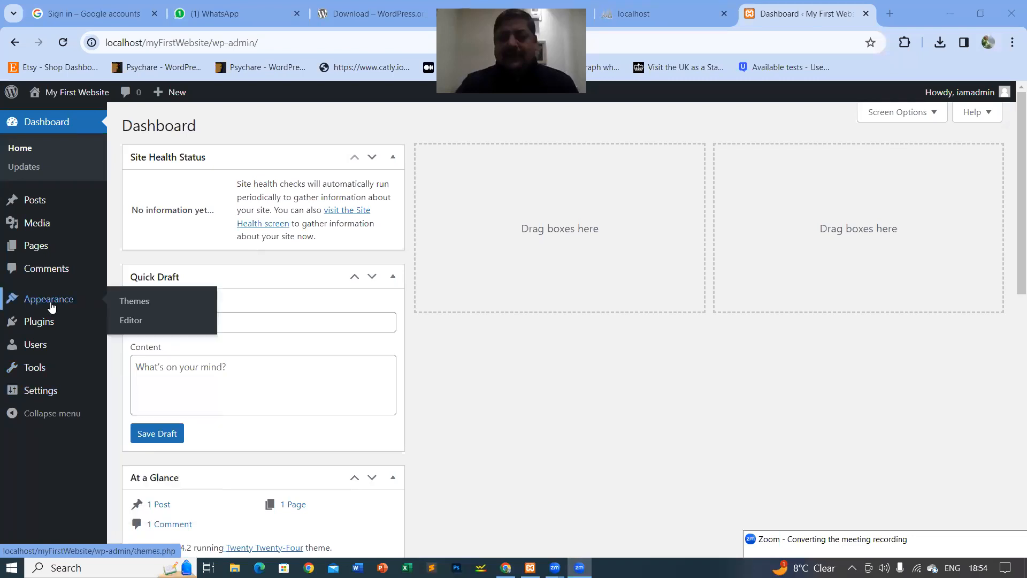
{"action": "left_click", "coordinate": [133, 306]}
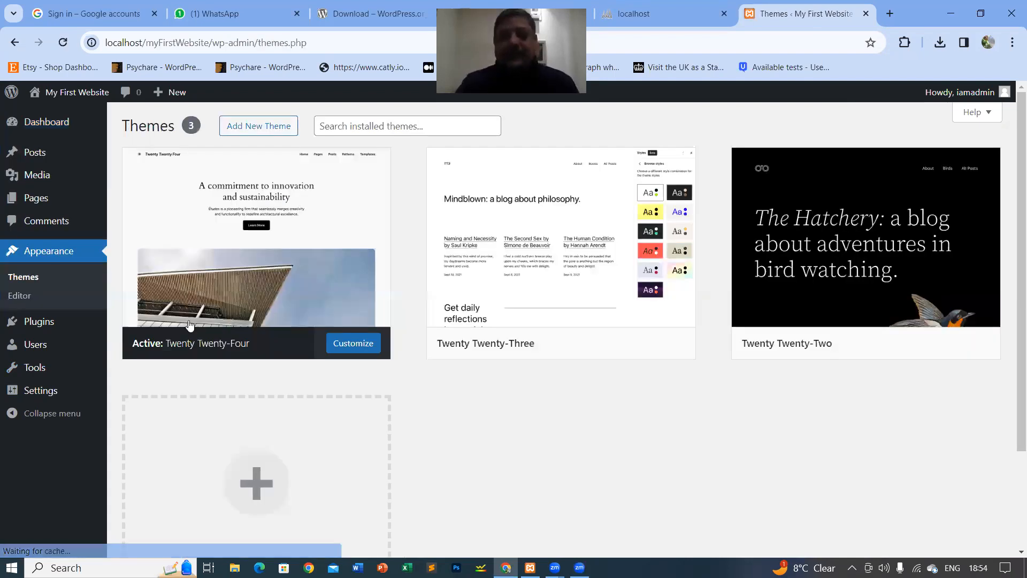
{"action": "mouse_move", "coordinate": [234, 298]}
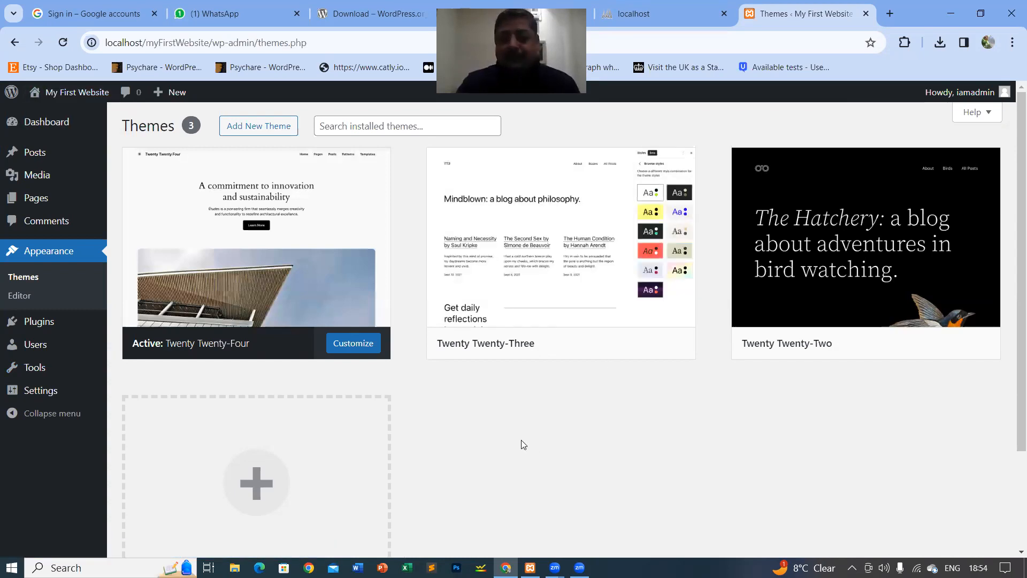
Open the live site in a new browser tab and look over its home page.
{"action": "mouse_move", "coordinate": [58, 101]}
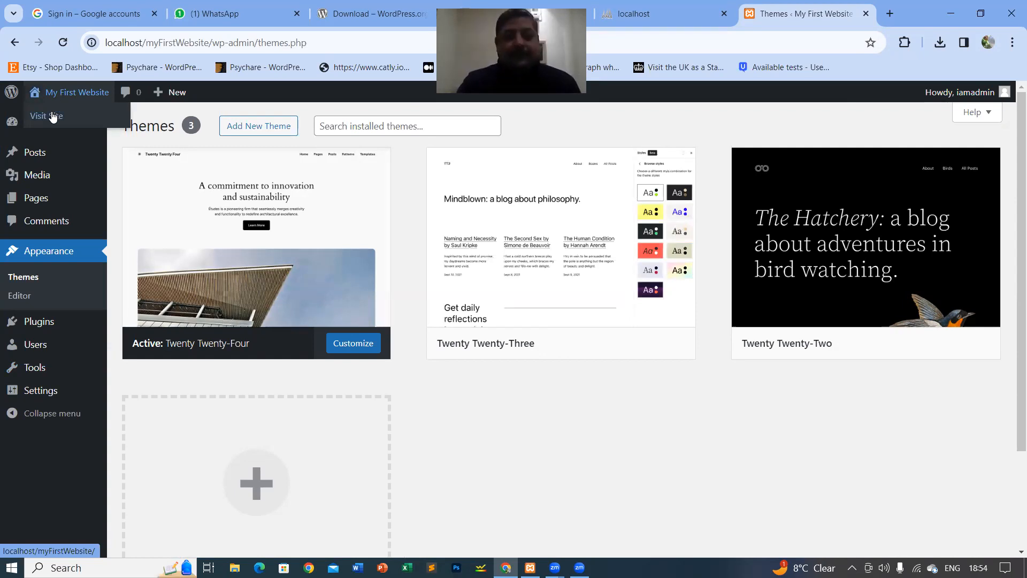
{"action": "right_click", "coordinate": [53, 117]}
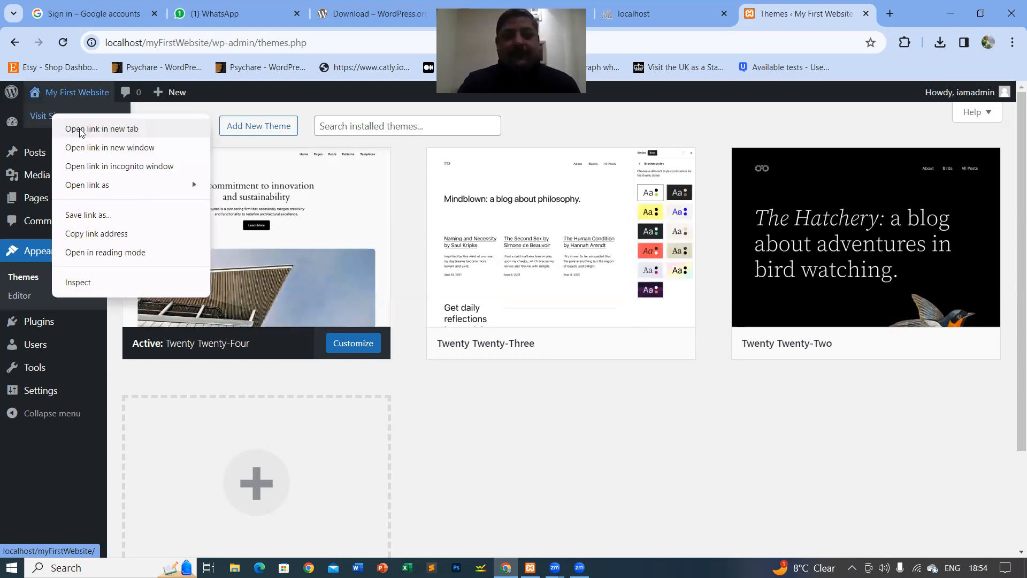
{"action": "left_click", "coordinate": [96, 131]}
{"action": "left_click", "coordinate": [808, 15]}
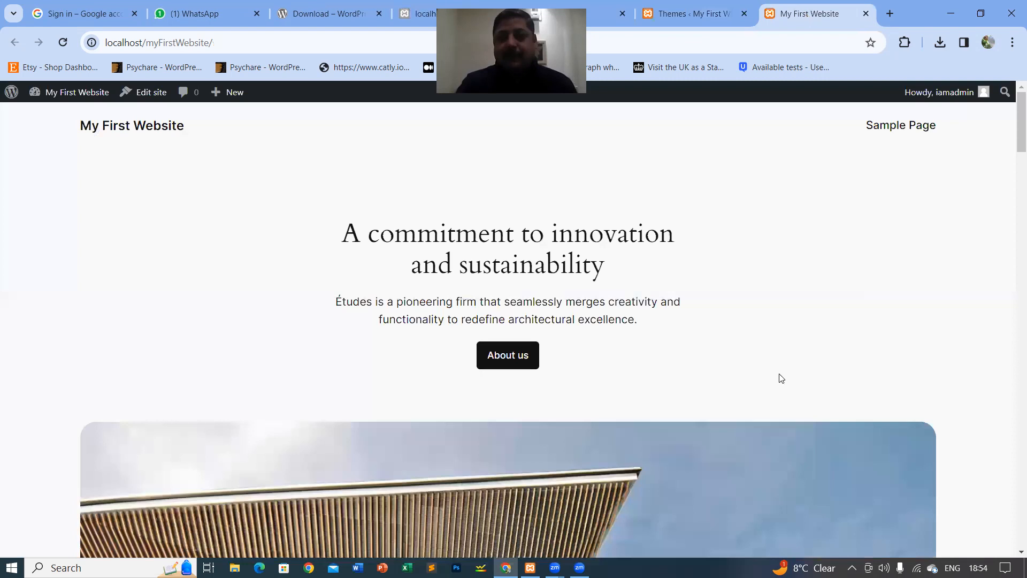
{"action": "scroll", "coordinate": [704, 318], "scroll_direction": "down", "scroll_amount": 7}
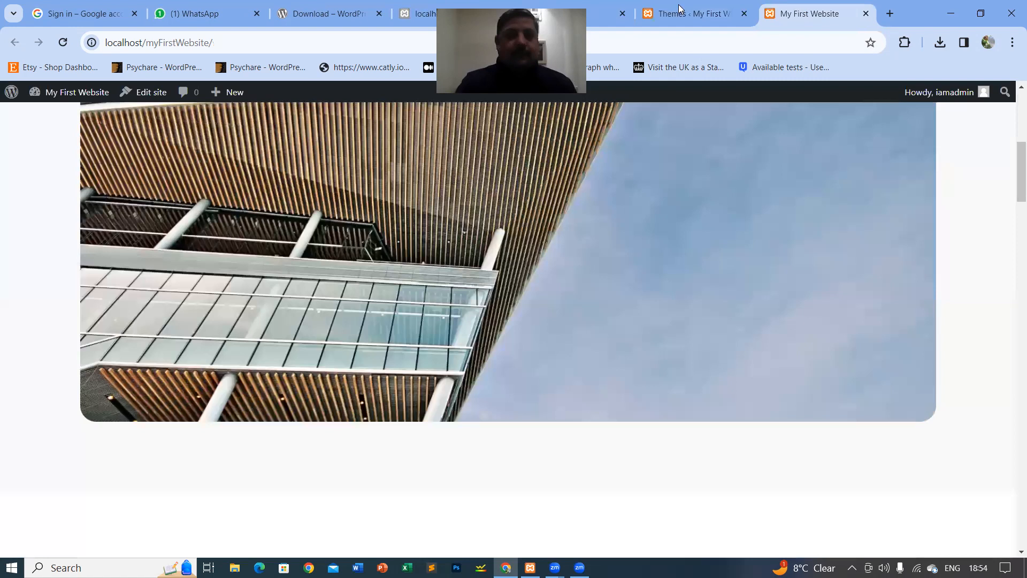
Activate the Twenty Twenty-Three theme and reload the live site to examine its home page.
{"action": "key", "text": "ctrl+shift+Tab"}
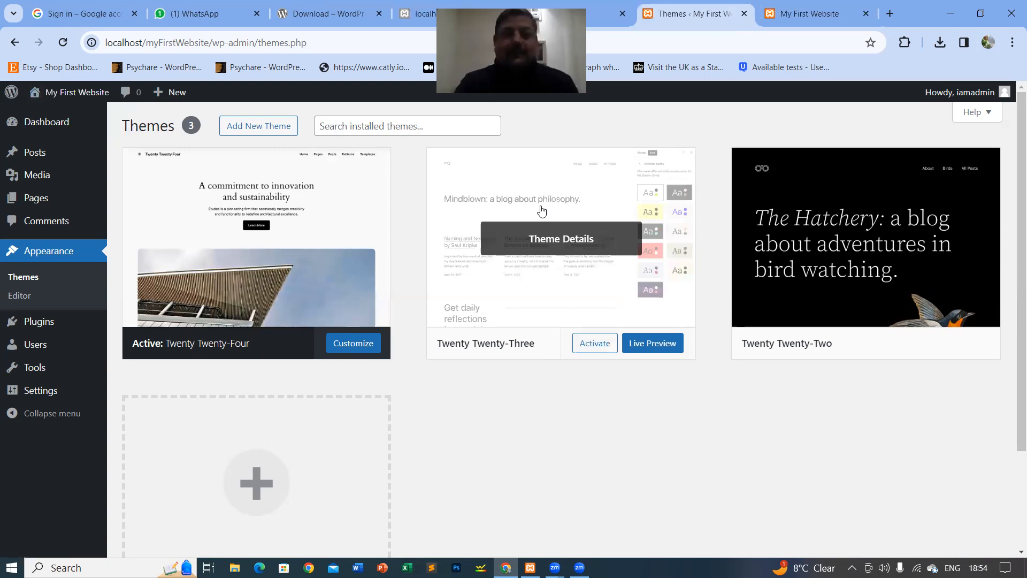
{"action": "left_click", "coordinate": [586, 346]}
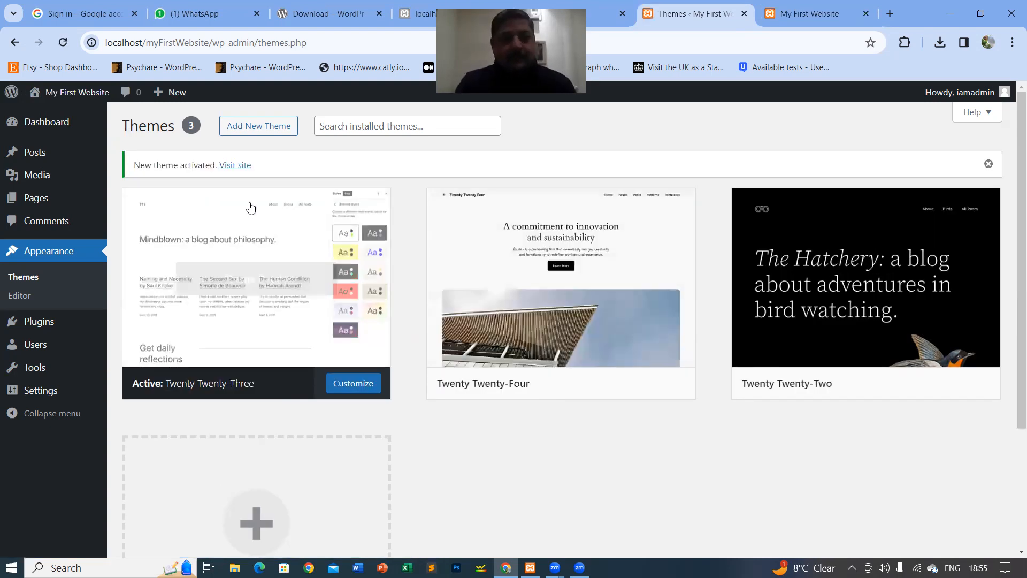
{"action": "left_click", "coordinate": [794, 16]}
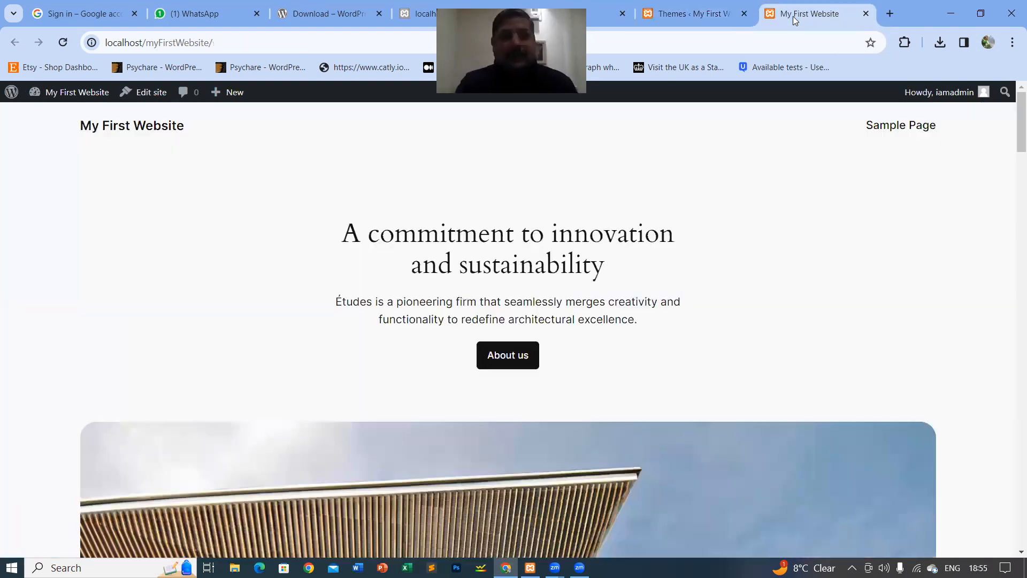
{"action": "left_click", "coordinate": [63, 43]}
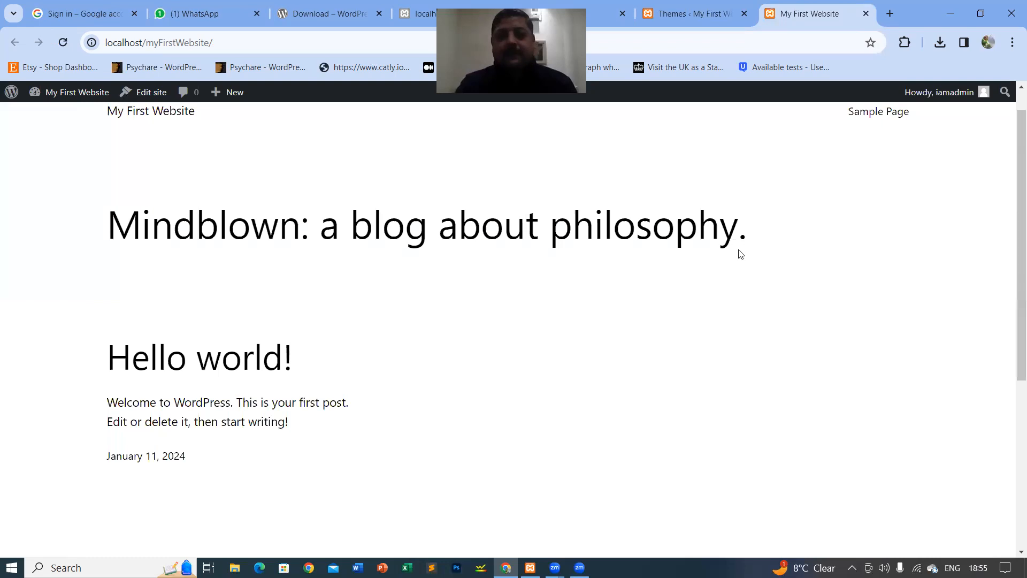
{"action": "scroll", "coordinate": [738, 254], "scroll_direction": "down", "scroll_amount": 5}
{"action": "scroll", "coordinate": [739, 252], "scroll_direction": "up", "scroll_amount": 5}
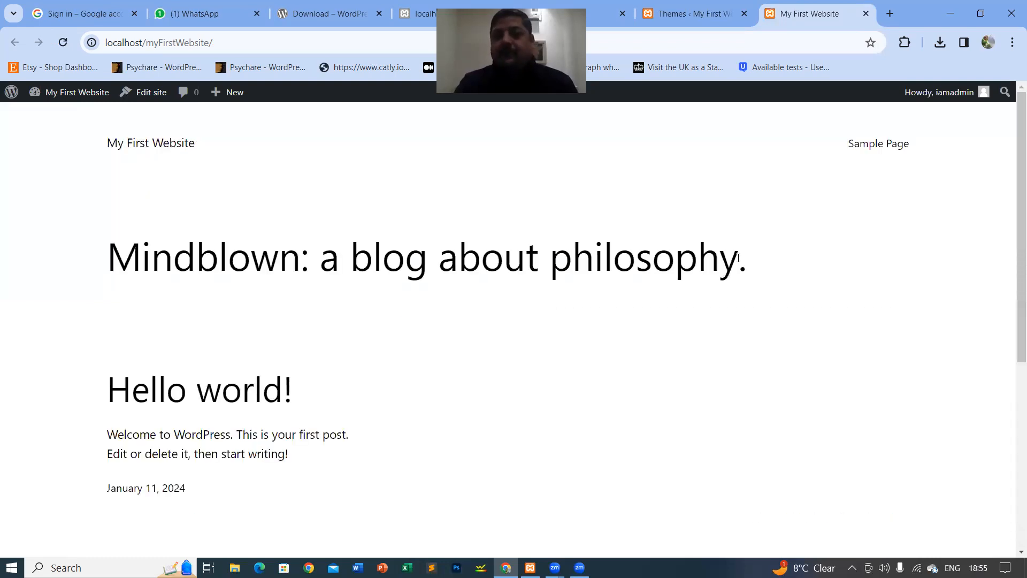
Activate the Twenty Twenty-Two theme and reload the live site to review the home page from header to footer.
{"action": "left_click", "coordinate": [688, 15]}
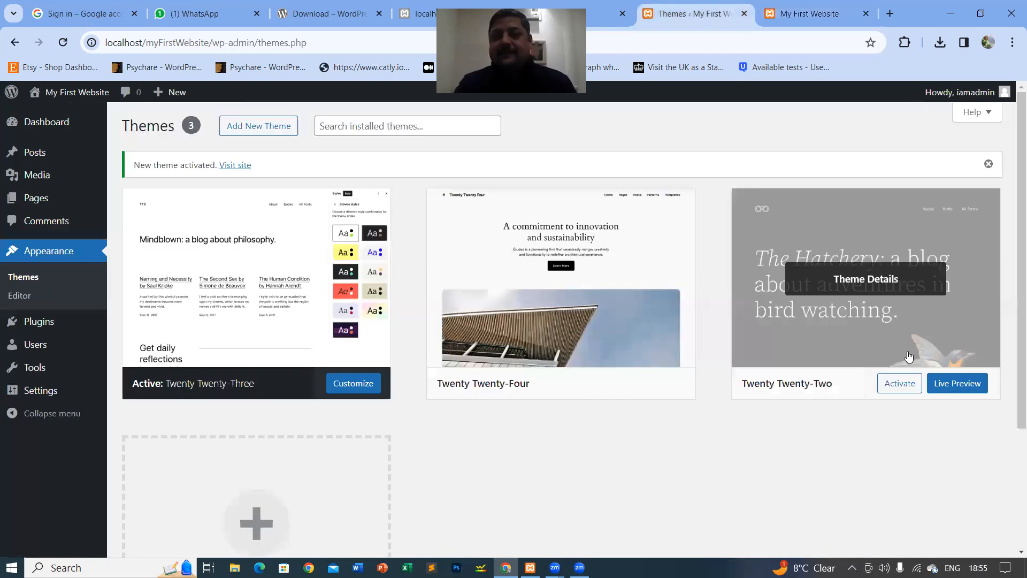
{"action": "left_click", "coordinate": [892, 388]}
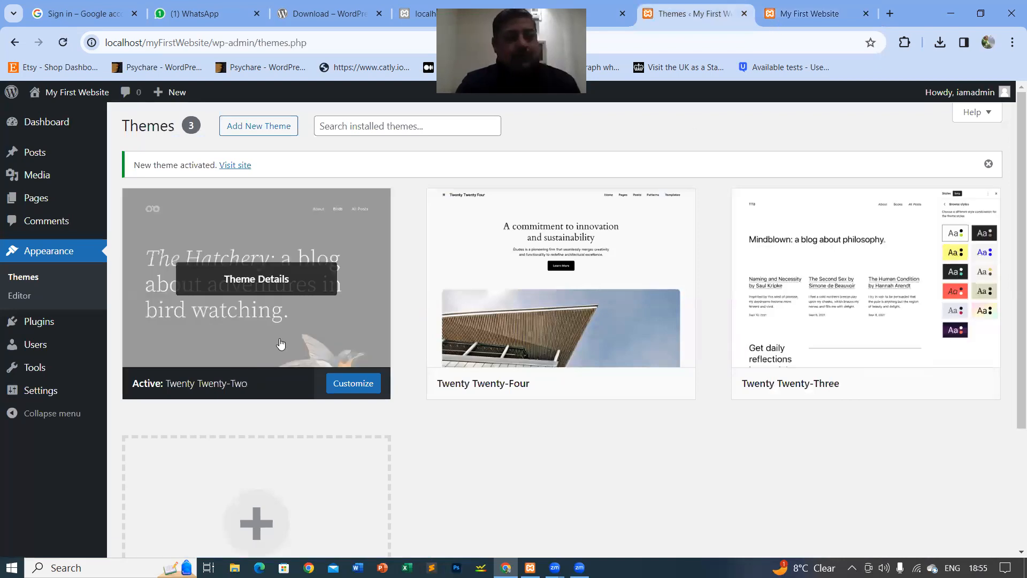
{"action": "left_click", "coordinate": [808, 16]}
{"action": "left_click", "coordinate": [61, 44]}
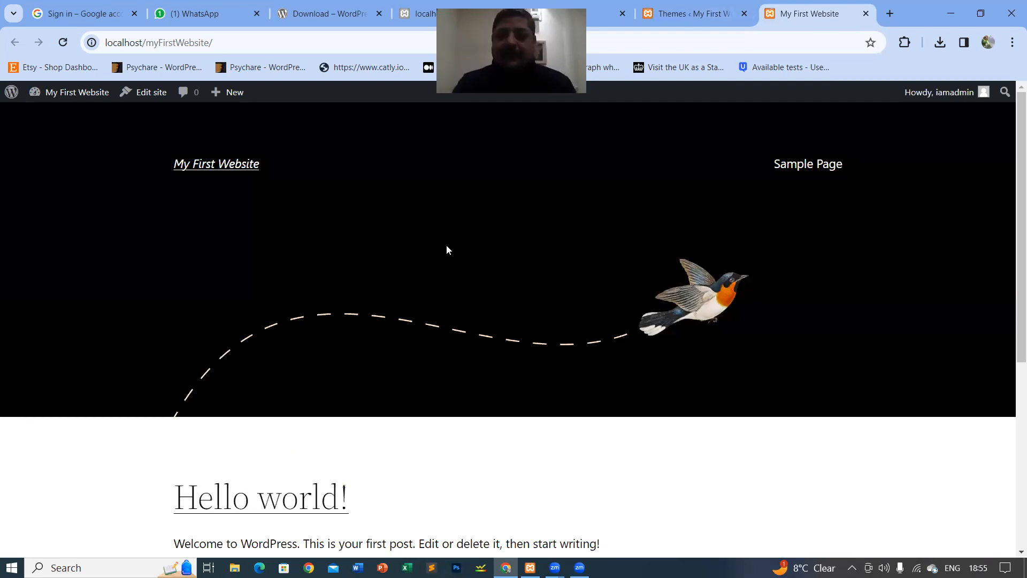
{"action": "scroll", "coordinate": [449, 262], "scroll_direction": "down", "scroll_amount": 3}
{"action": "scroll", "coordinate": [458, 279], "scroll_direction": "down", "scroll_amount": 2}
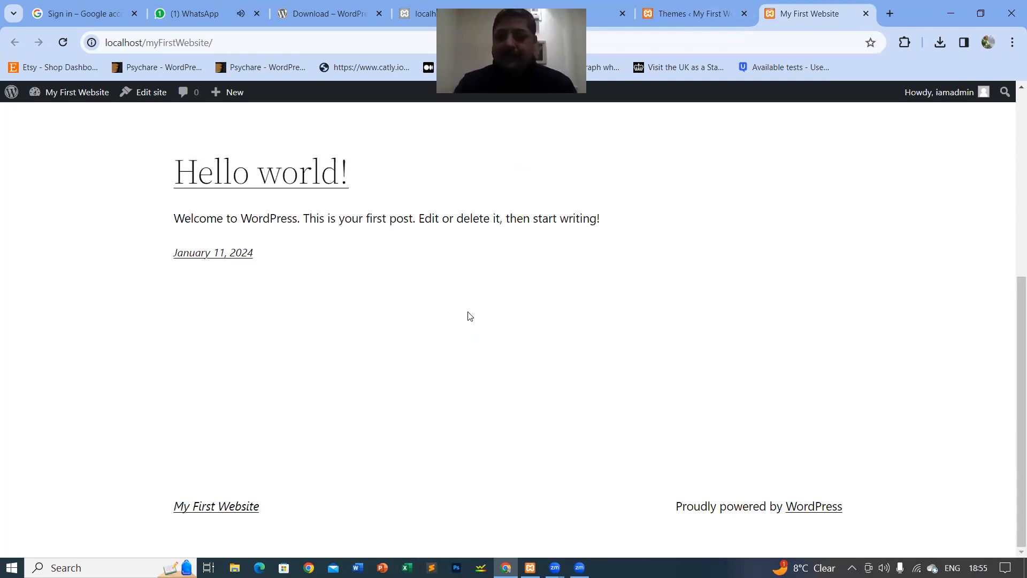
{"action": "scroll", "coordinate": [525, 313], "scroll_direction": "up", "scroll_amount": 5}
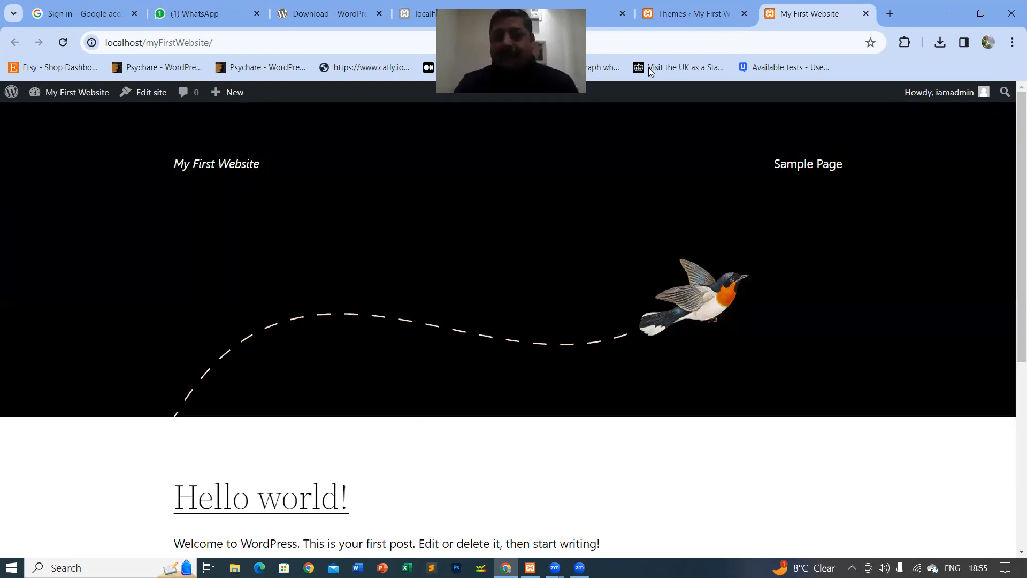
Open the active Twenty Twenty-Two theme for customizing, dismiss the template parts notice, and examine the Pages section and site preview.
{"action": "left_click", "coordinate": [673, 15]}
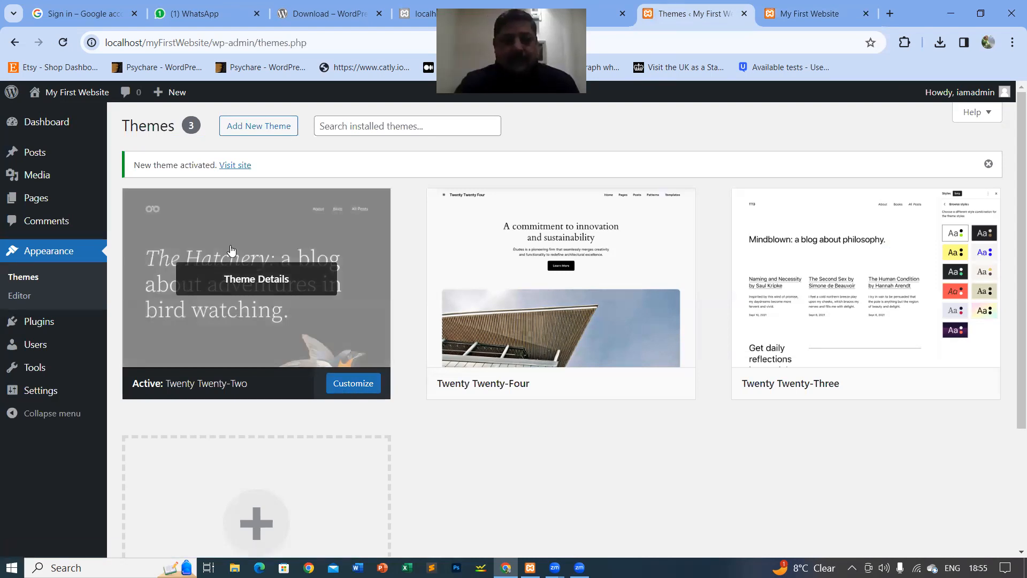
{"action": "left_click", "coordinate": [351, 384]}
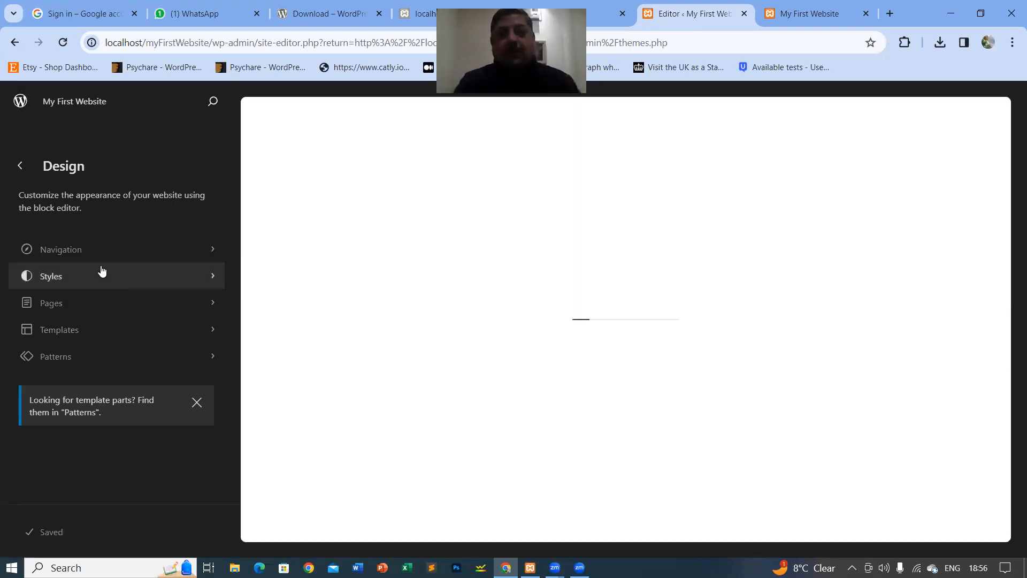
{"action": "left_click", "coordinate": [197, 403]}
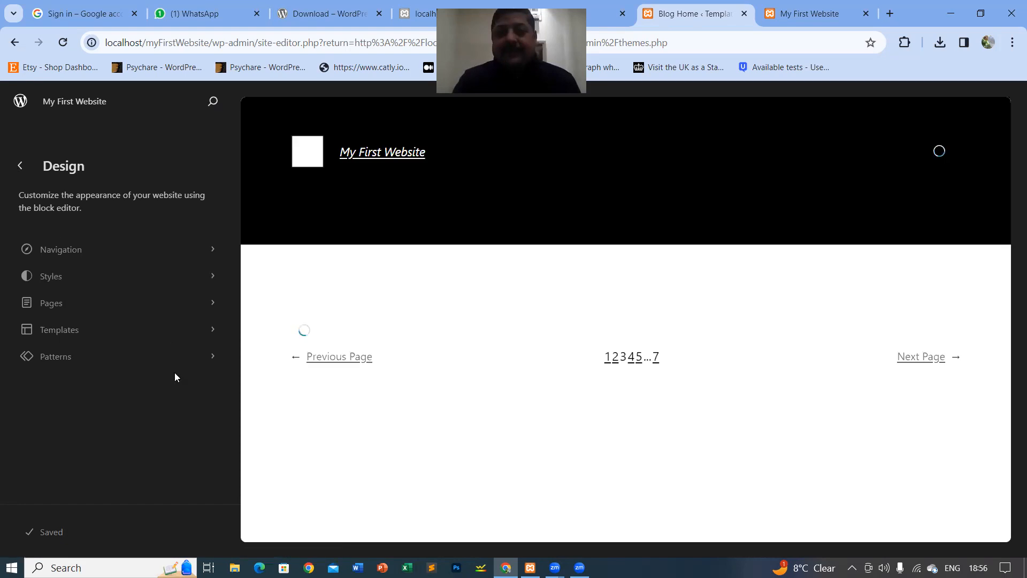
{"action": "left_click", "coordinate": [43, 301]}
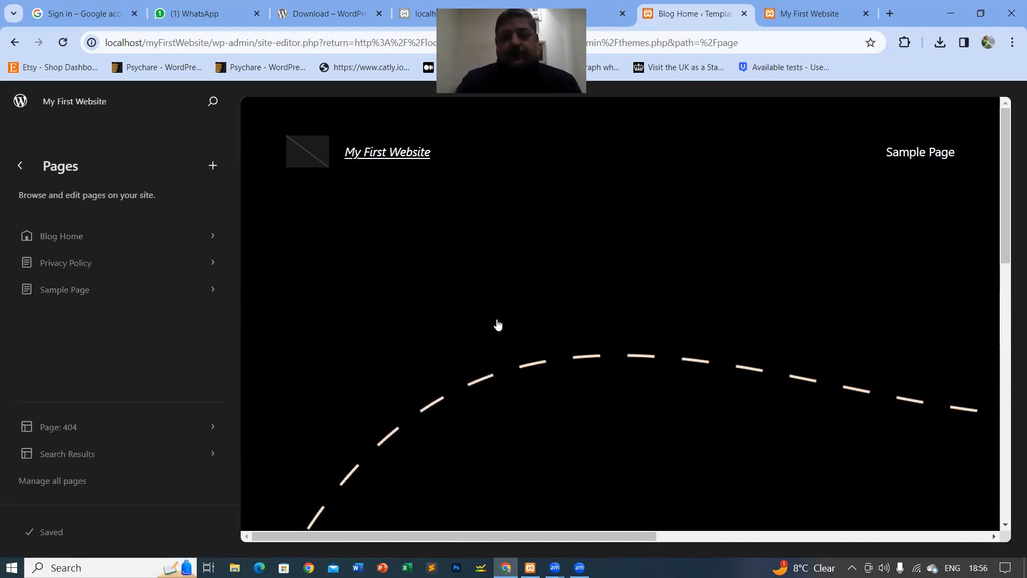
{"action": "scroll", "coordinate": [509, 332], "scroll_direction": "down", "scroll_amount": 3}
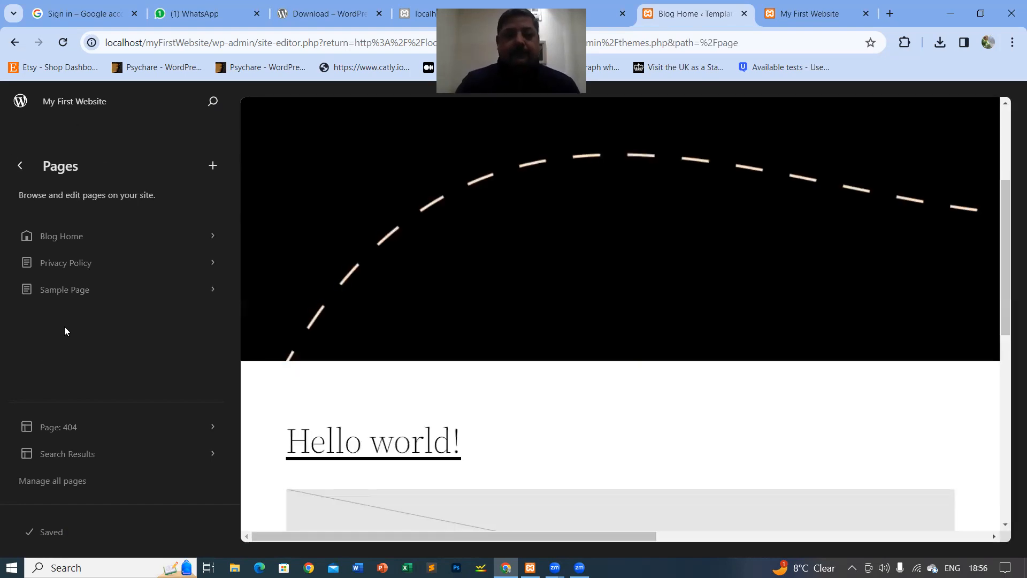
{"action": "left_click", "coordinate": [20, 167]}
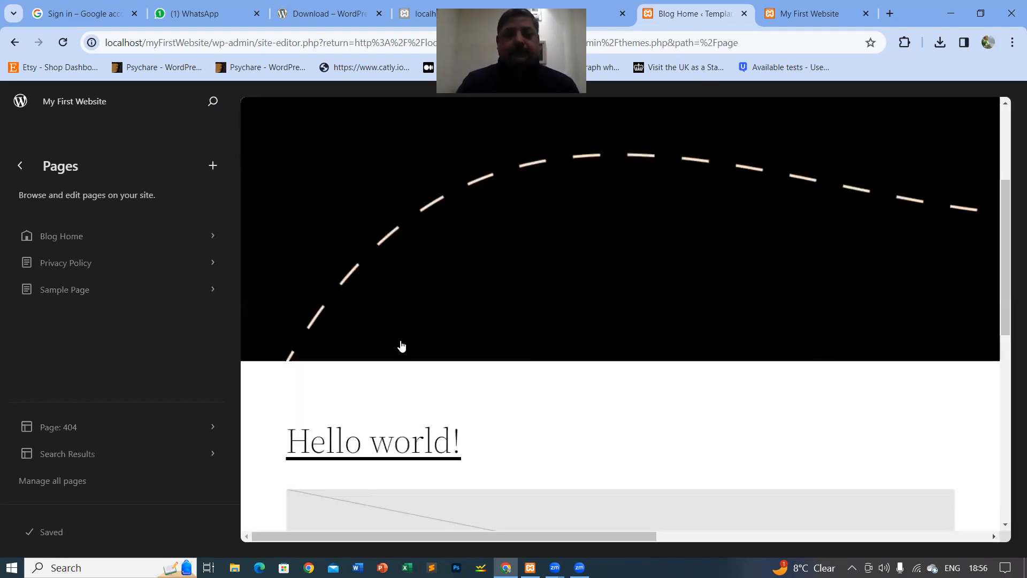
Leave the site editor, return to the installed themes, and activate Twenty Twenty-Three.
{"action": "left_click", "coordinate": [21, 168]}
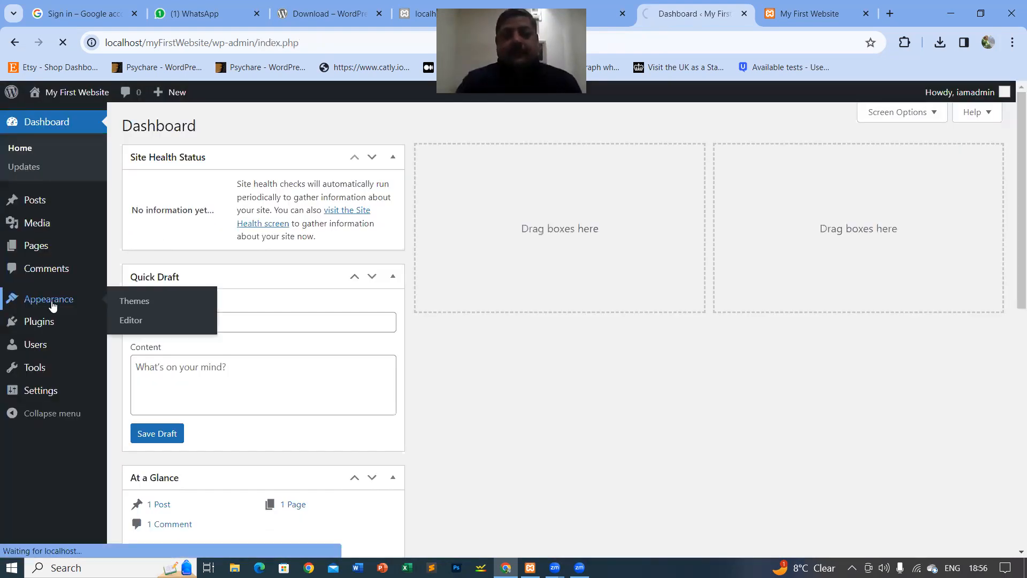
{"action": "left_click", "coordinate": [53, 305]}
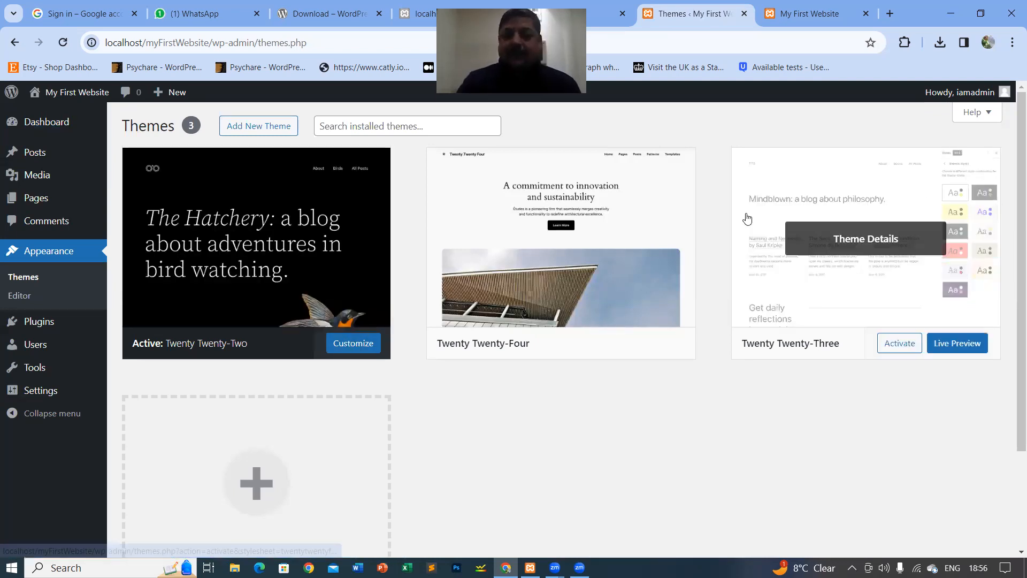
{"action": "left_click", "coordinate": [901, 349]}
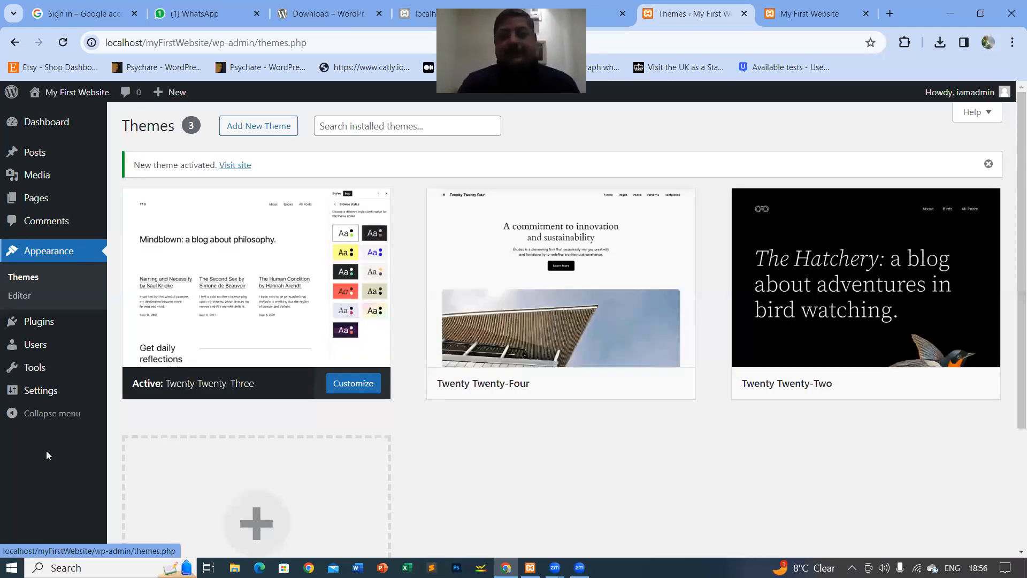
Create a new page, dismiss the block editor welcome guide, and title the page "Home Page".
{"action": "left_click", "coordinate": [14, 198]}
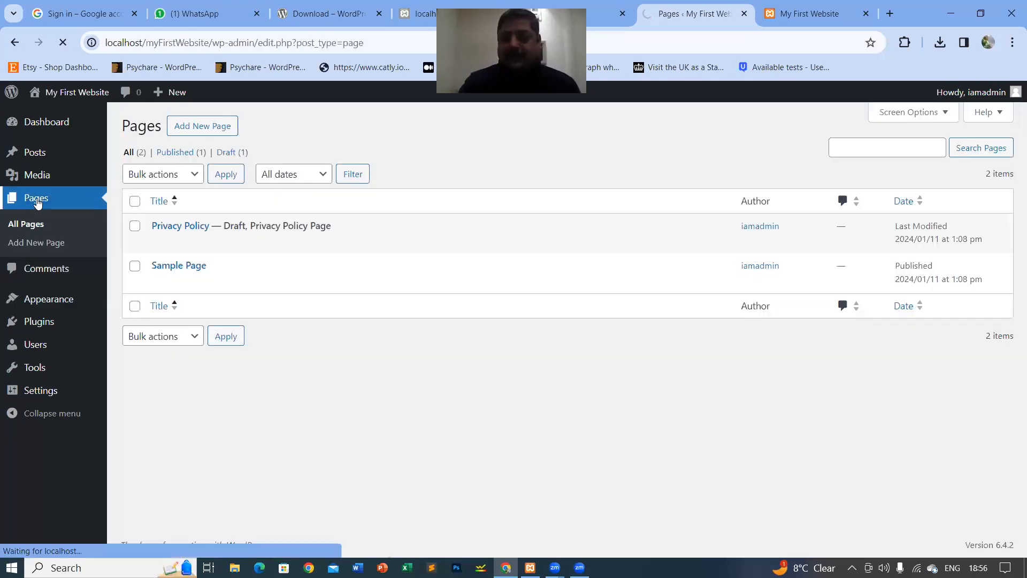
{"action": "left_click", "coordinate": [191, 131]}
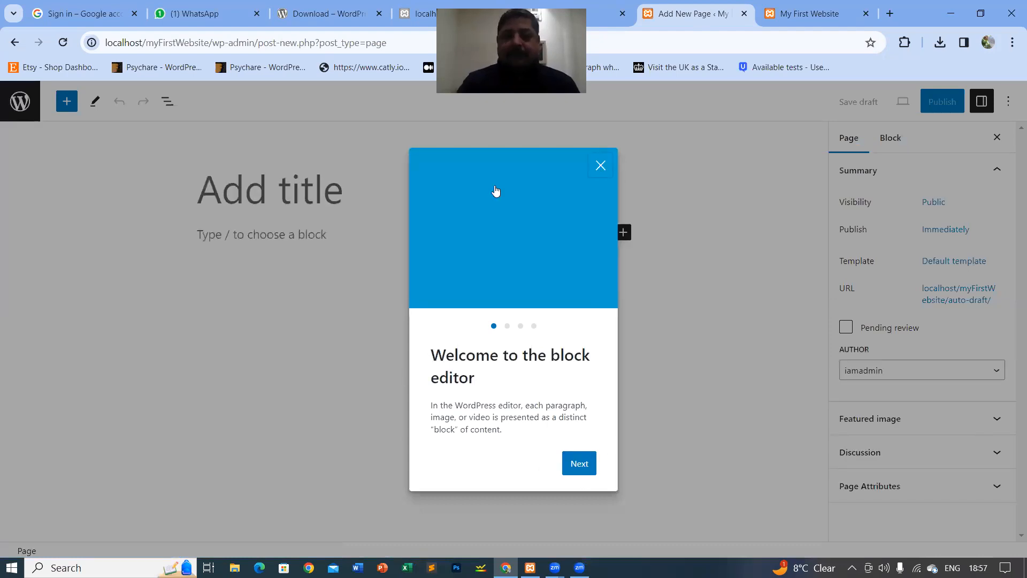
{"action": "left_click", "coordinate": [300, 183]}
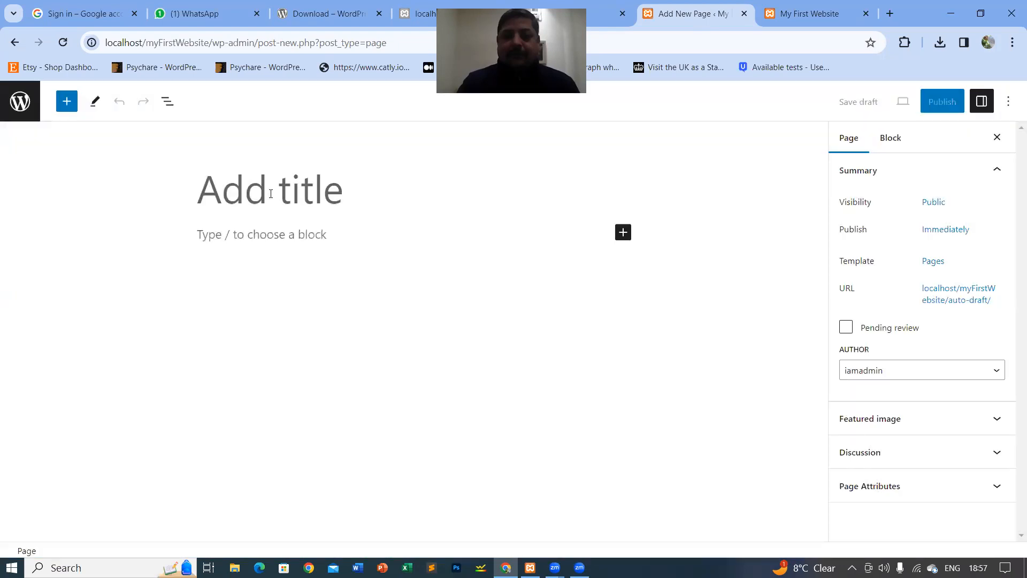
{"action": "type", "text": "Home "}
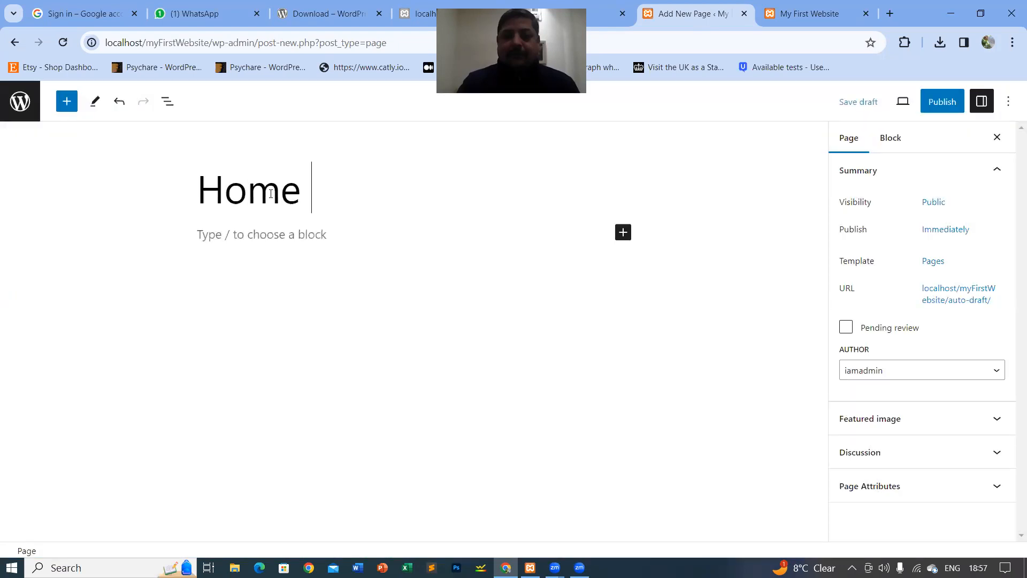
{"action": "type", "text": "Page"}
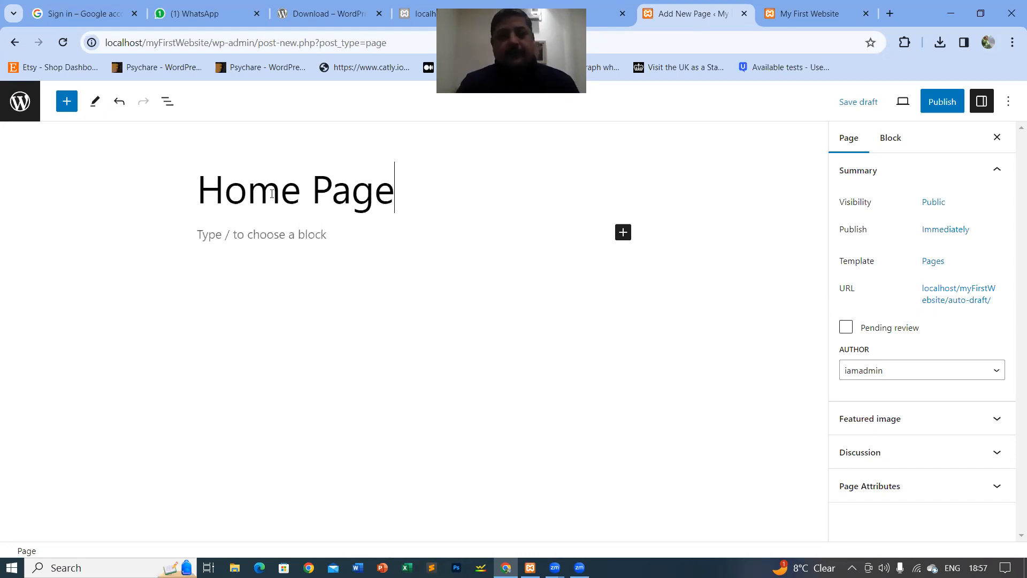
Publish the Home Page and check how it opens for editing from the list of all pages.
{"action": "left_click", "coordinate": [942, 102]}
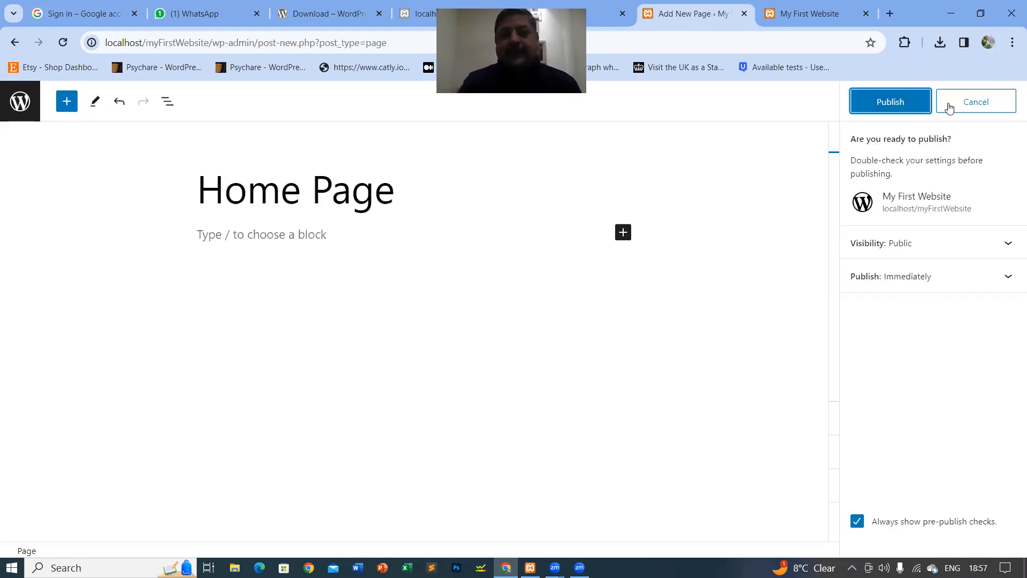
{"action": "left_click", "coordinate": [881, 104]}
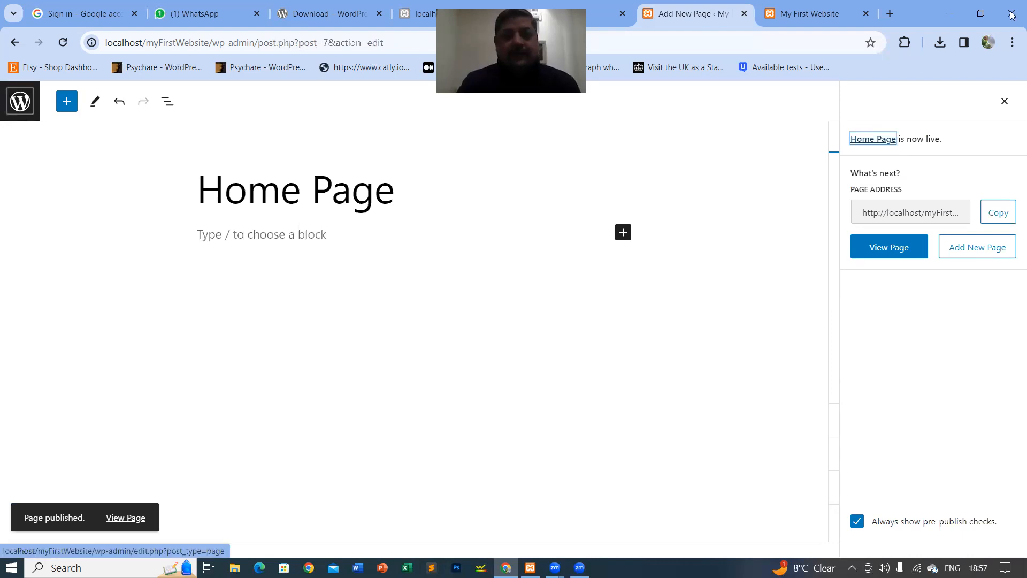
{"action": "key", "text": "Escape"}
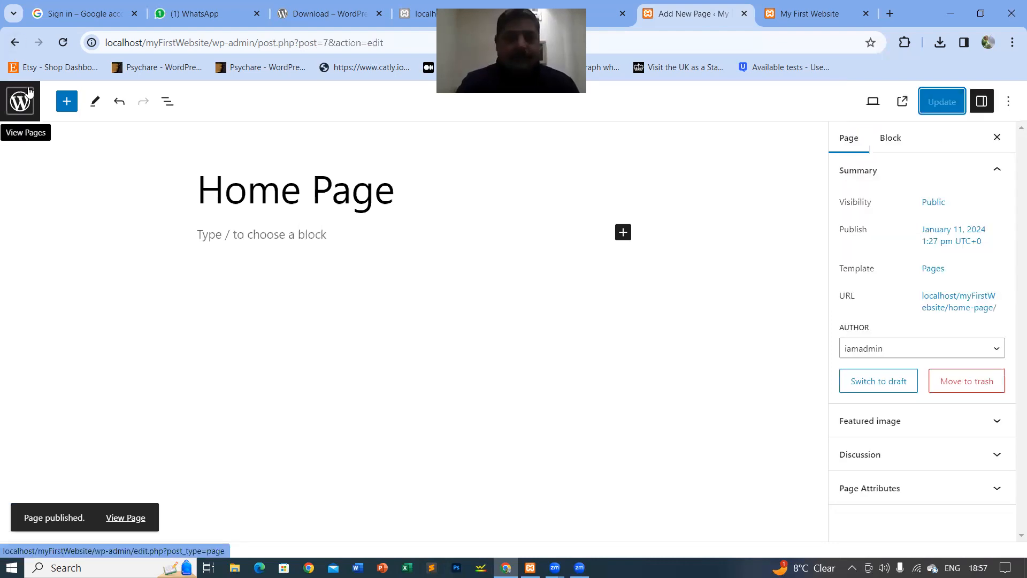
{"action": "left_click", "coordinate": [21, 102]}
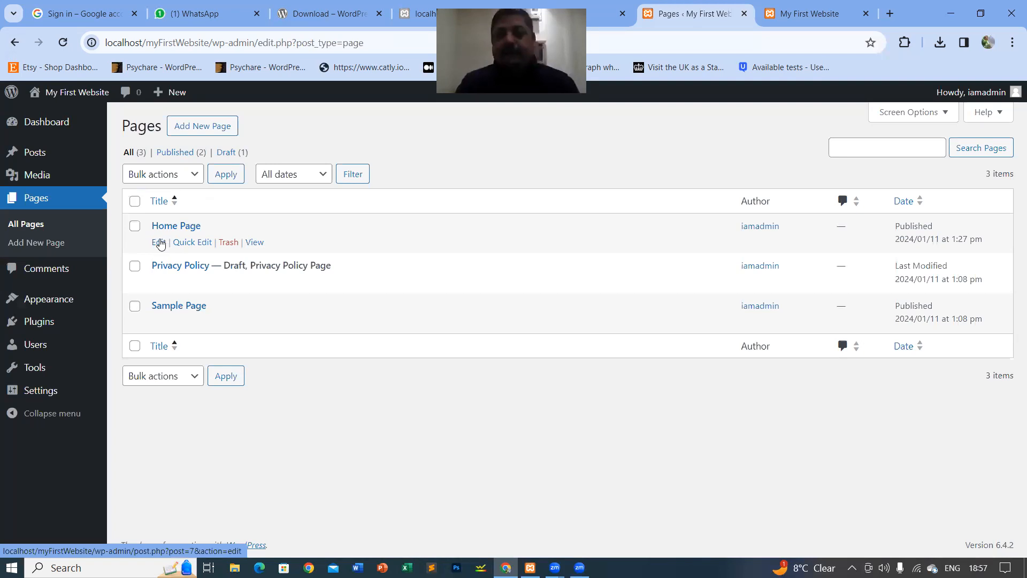
{"action": "left_click", "coordinate": [161, 244]}
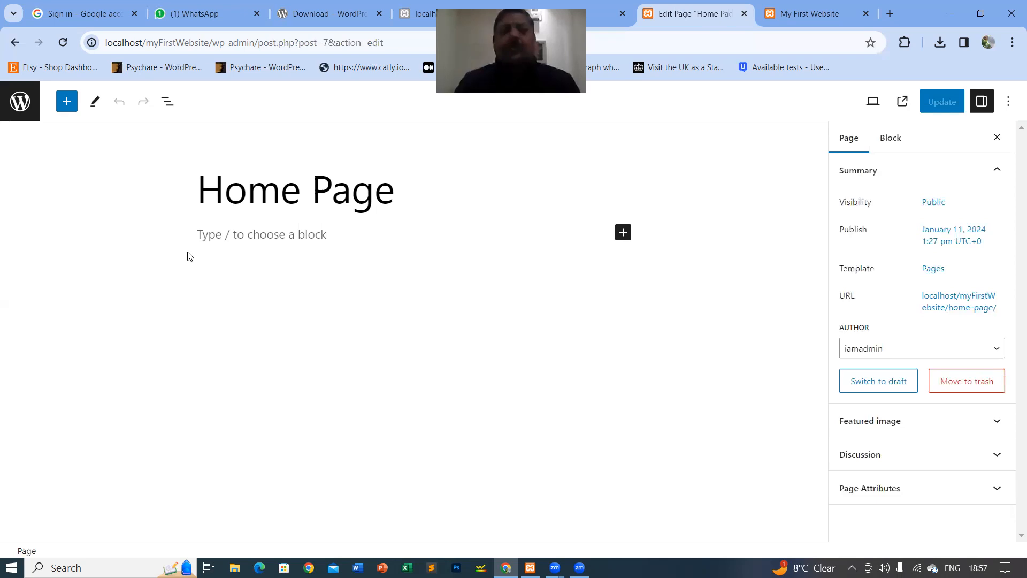
{"action": "left_click", "coordinate": [22, 106]}
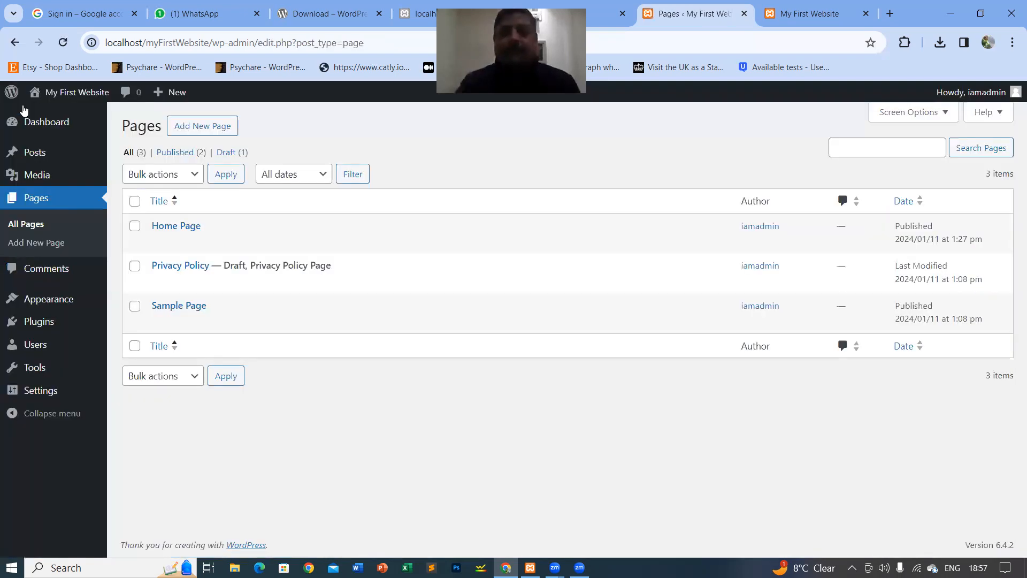
Look over the installed plugins, and install and activate the Classic Editor plugin from the featured plugins.
{"action": "mouse_move", "coordinate": [33, 324]}
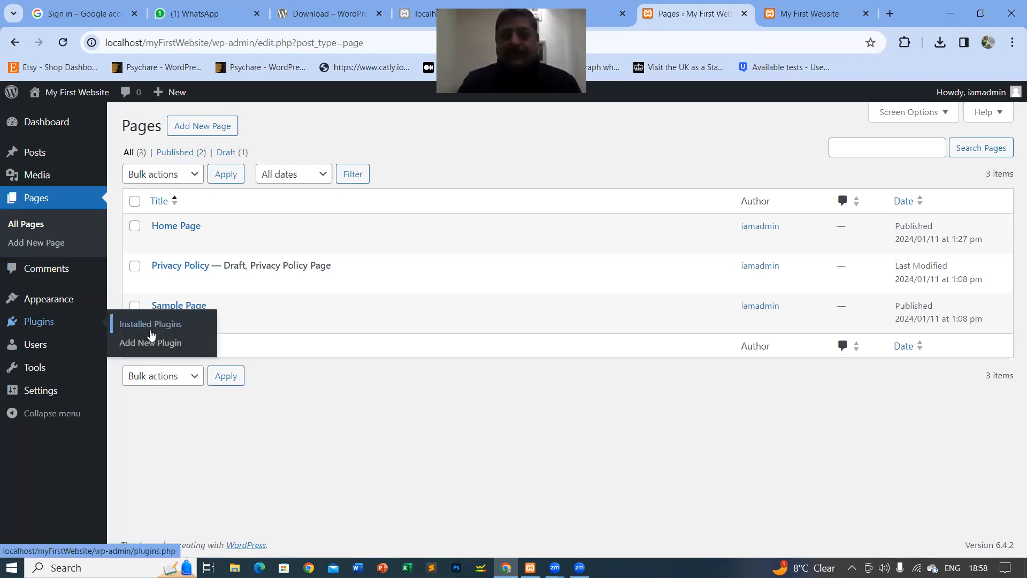
{"action": "left_click", "coordinate": [169, 330]}
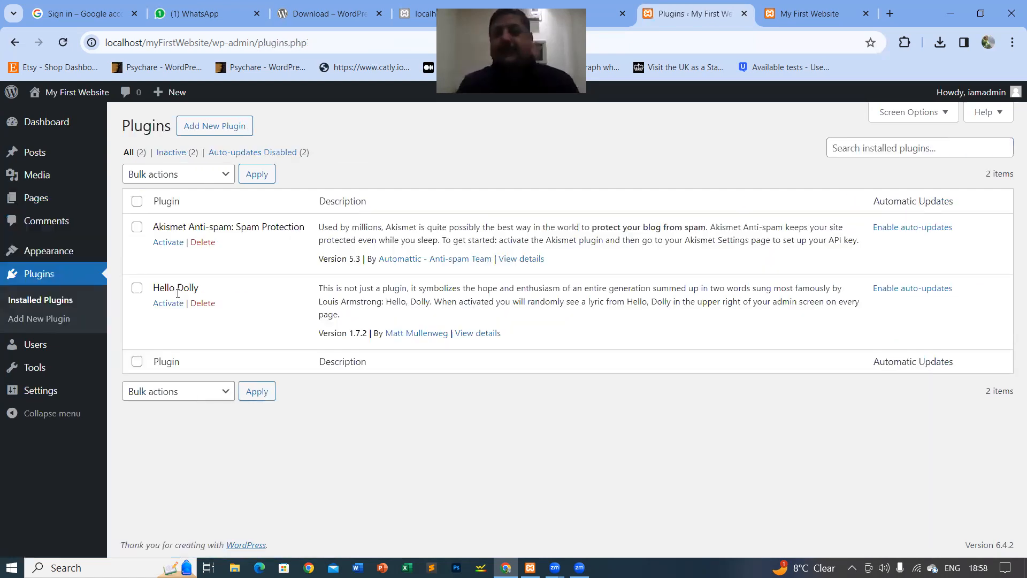
{"action": "left_click", "coordinate": [218, 131]}
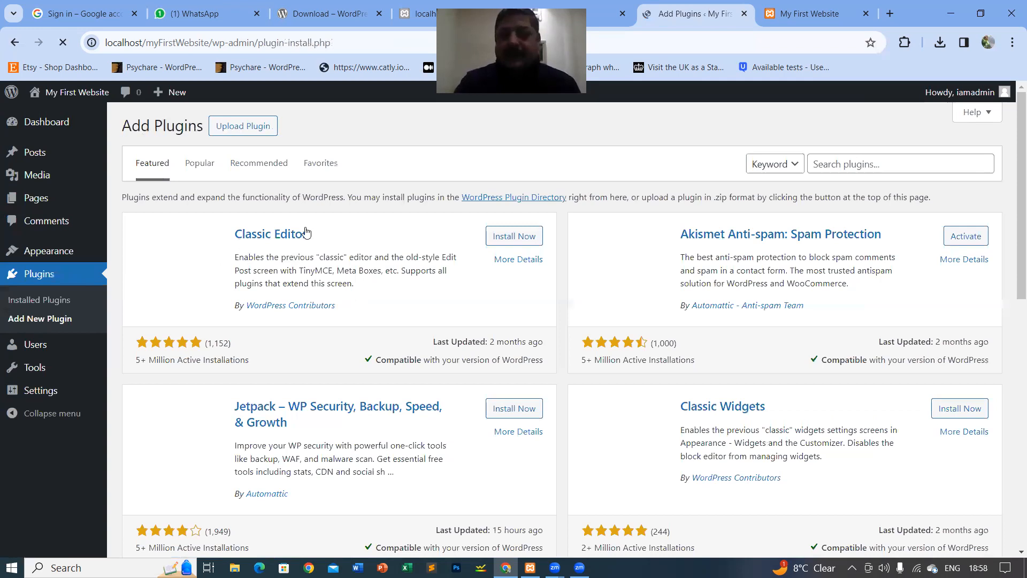
{"action": "triple_click", "coordinate": [247, 244]}
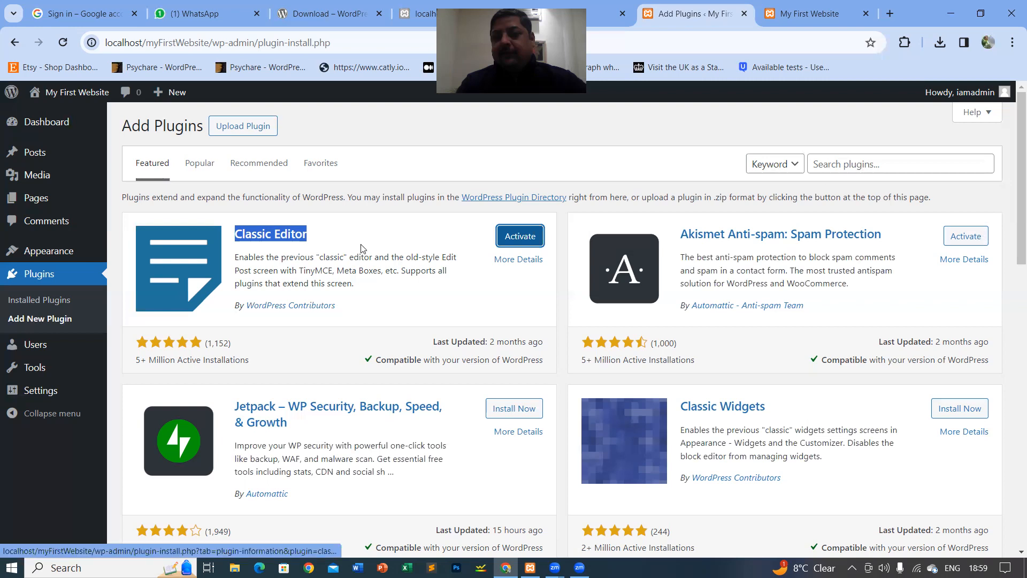
{"action": "left_click", "coordinate": [413, 242]}
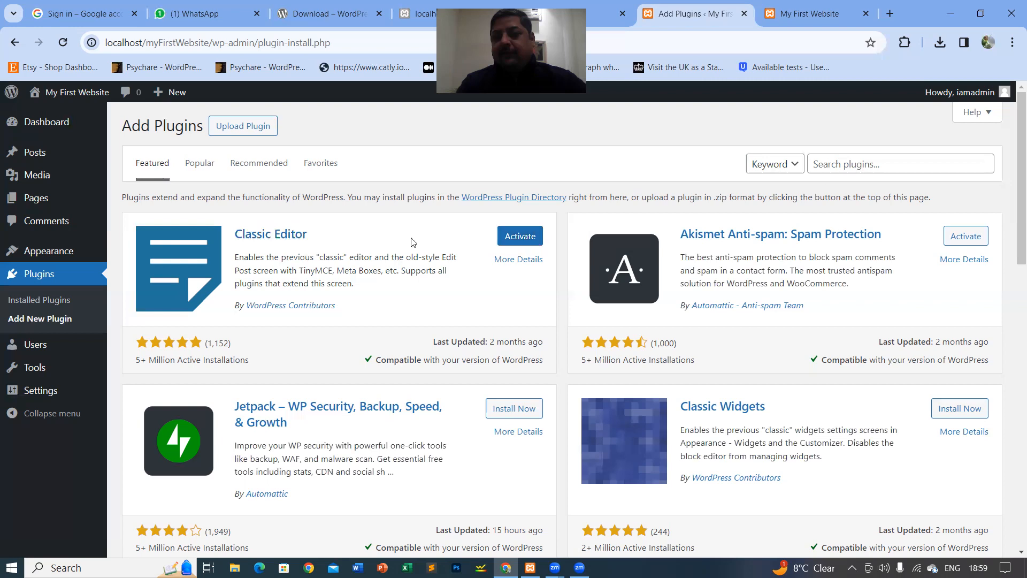
{"action": "left_click", "coordinate": [517, 242]}
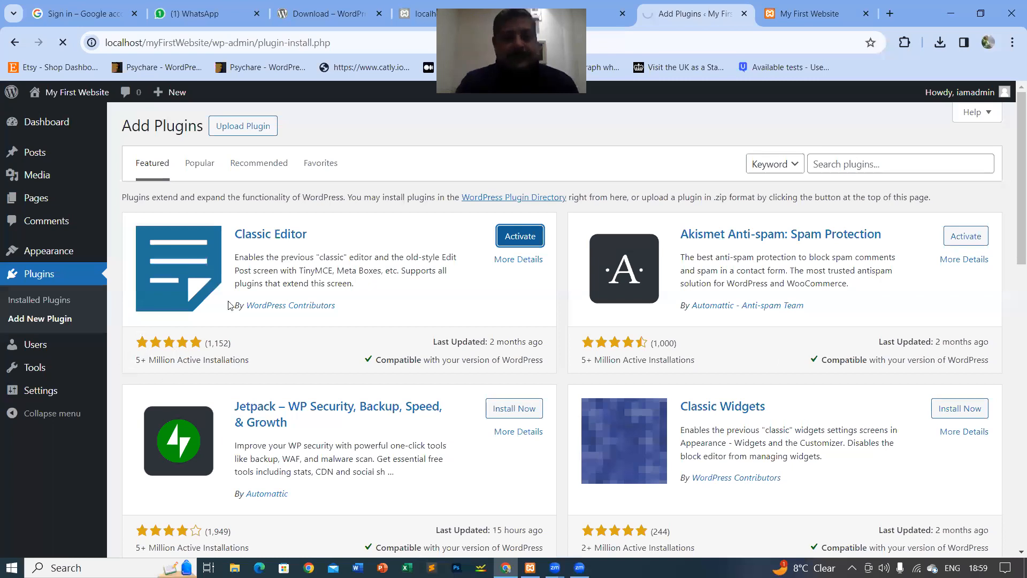
Open the published Home Page for editing from the list of all pages.
{"action": "mouse_move", "coordinate": [37, 201]}
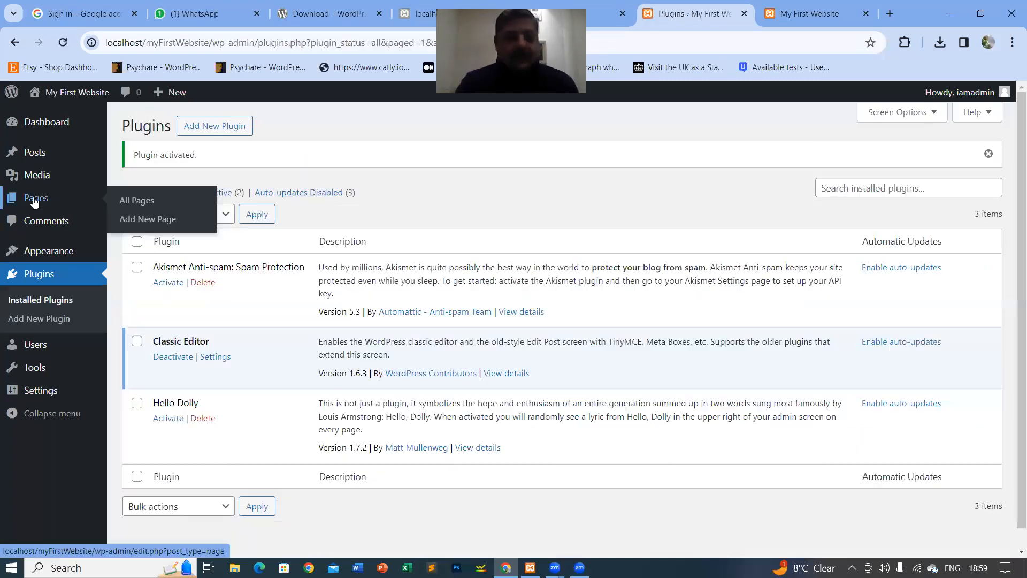
{"action": "left_click", "coordinate": [132, 202]}
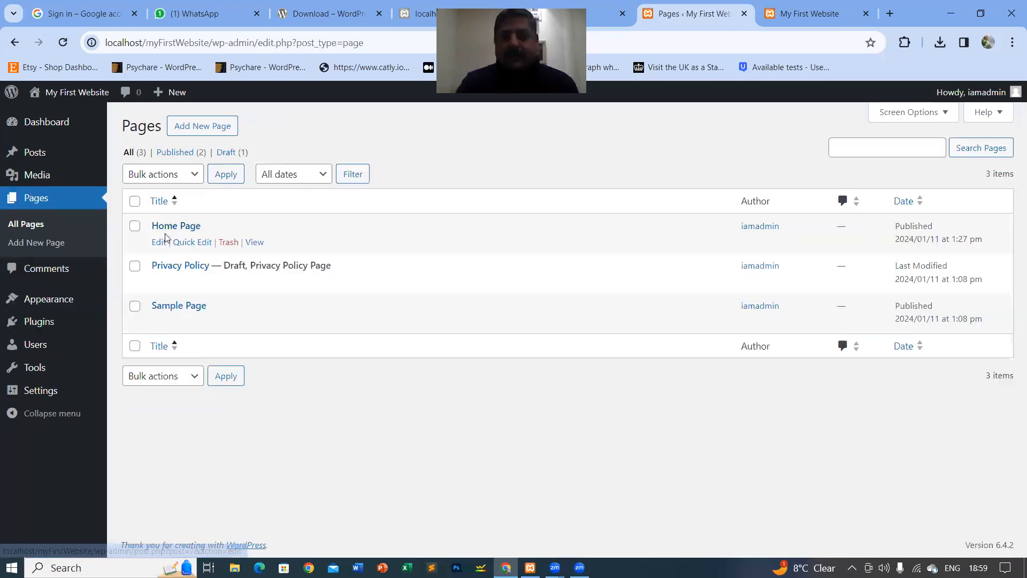
{"action": "left_click", "coordinate": [170, 227]}
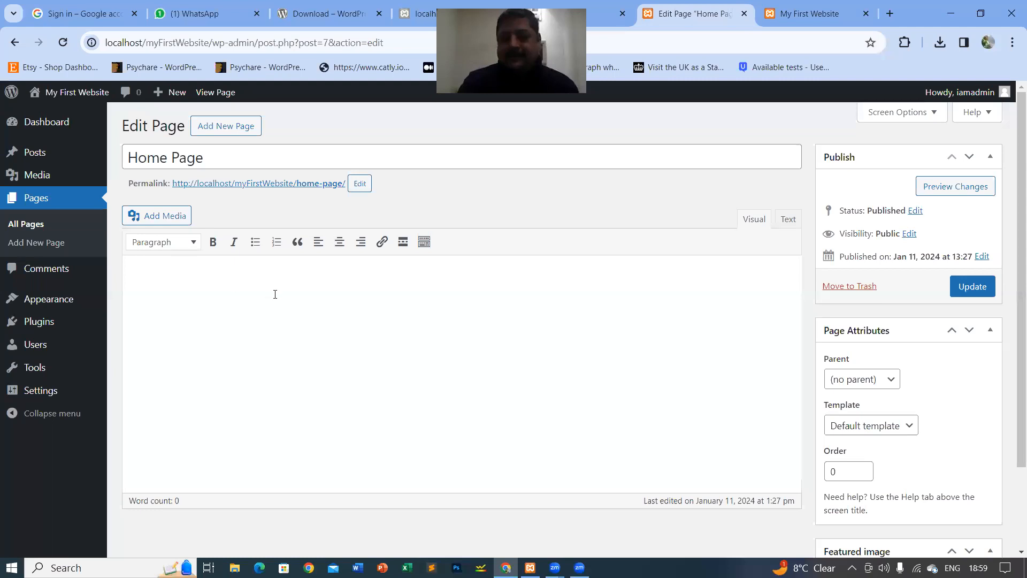
Enter "Welcome Friends!!! This is my Home Page and We are learning WORDPRESS" as the page content and update the page.
{"action": "type", "text": "This"}
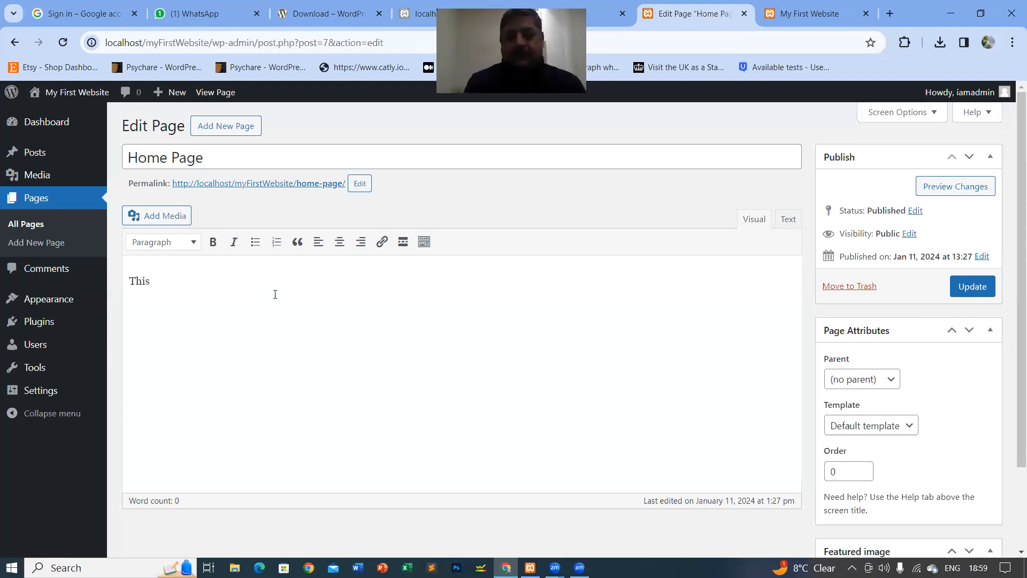
{"action": "key", "text": "ctrl+z"}
{"action": "type", "text": "Welco"}
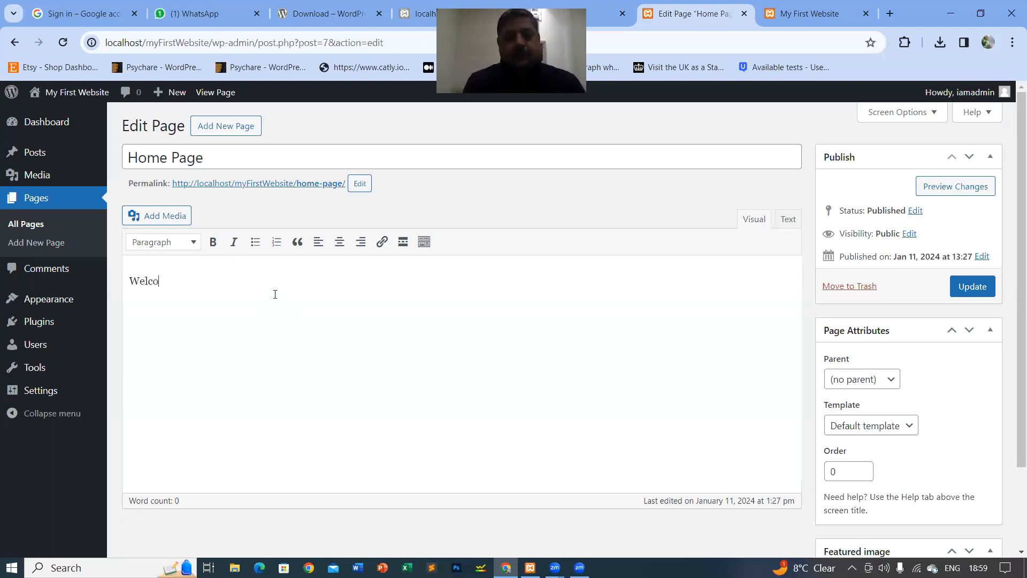
{"action": "type", "text": "me Friends!!! This is"}
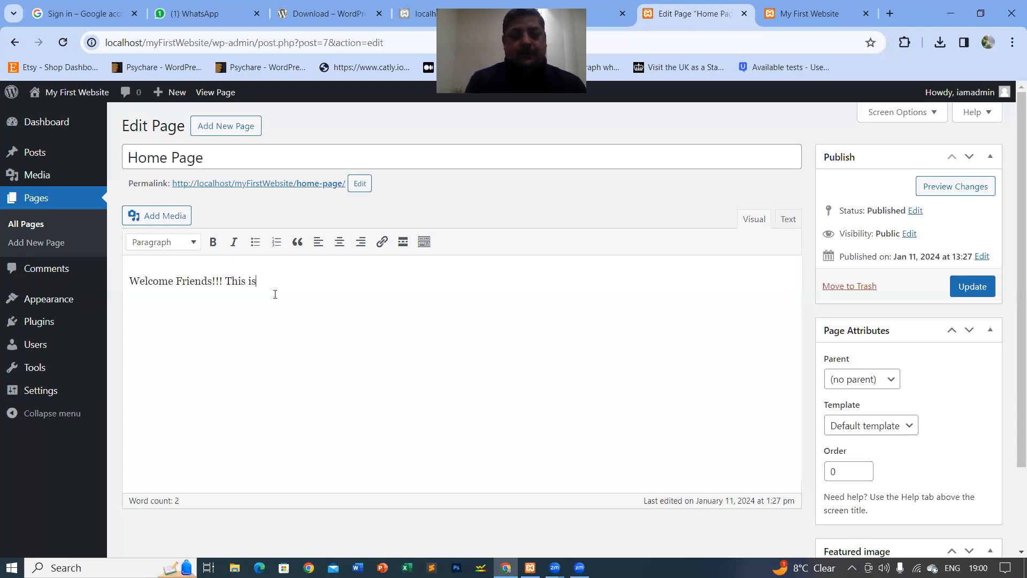
{"action": "type", "text": " my Home Page a"}
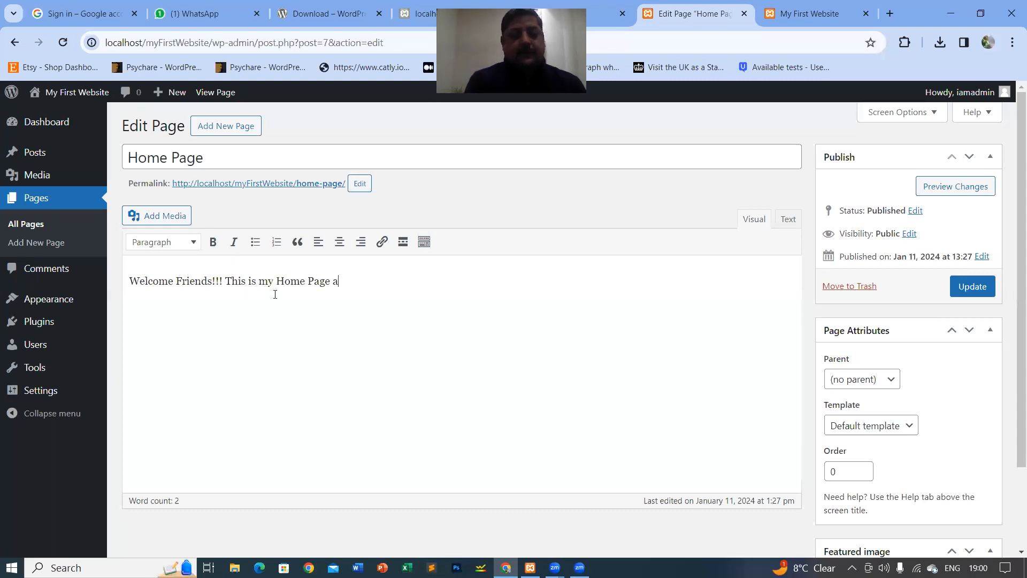
{"action": "type", "text": "nd We are lea"}
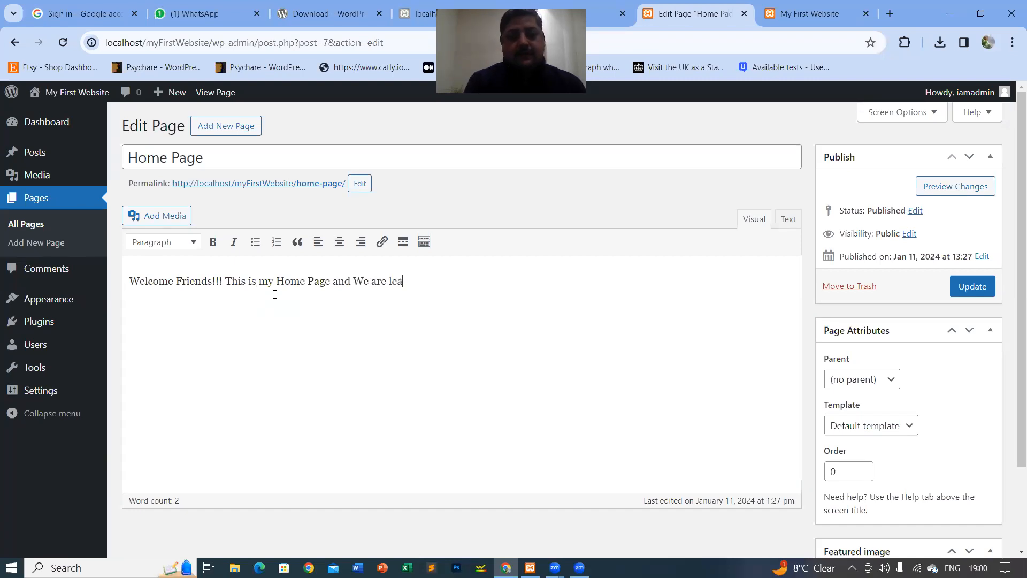
{"action": "type", "text": "rning "}
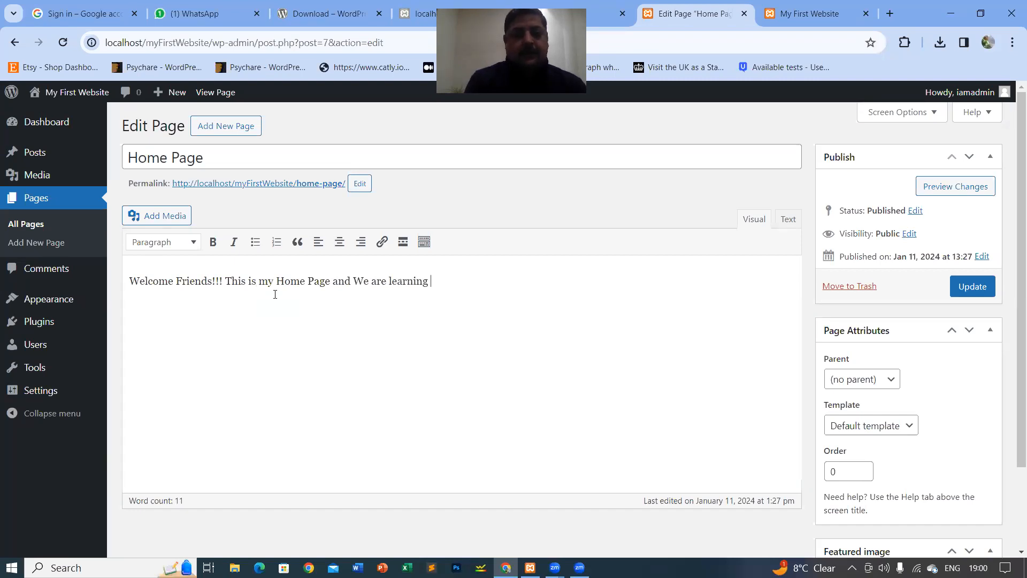
{"action": "type", "text": "WORDP"}
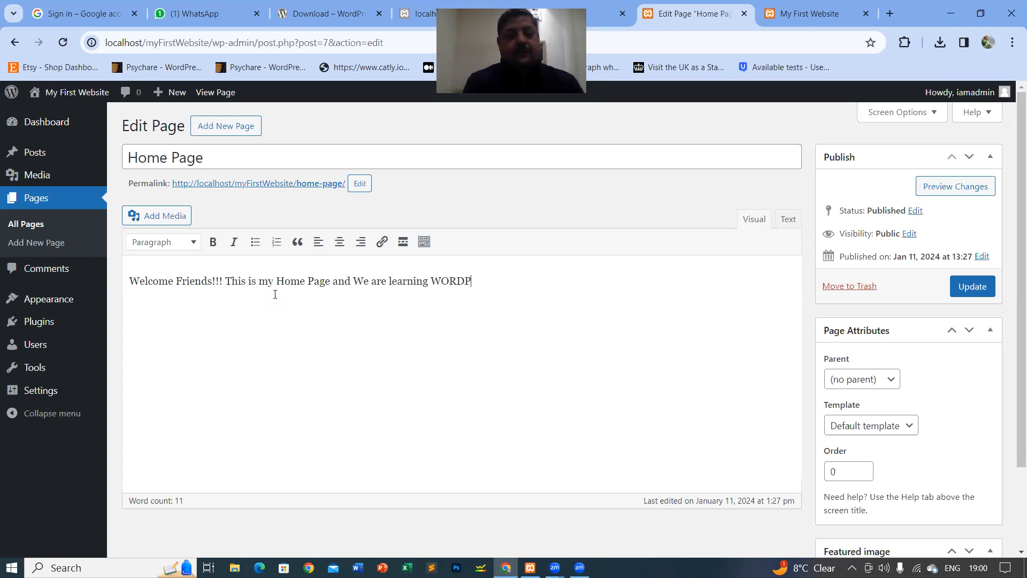
{"action": "type", "text": "RESS"}
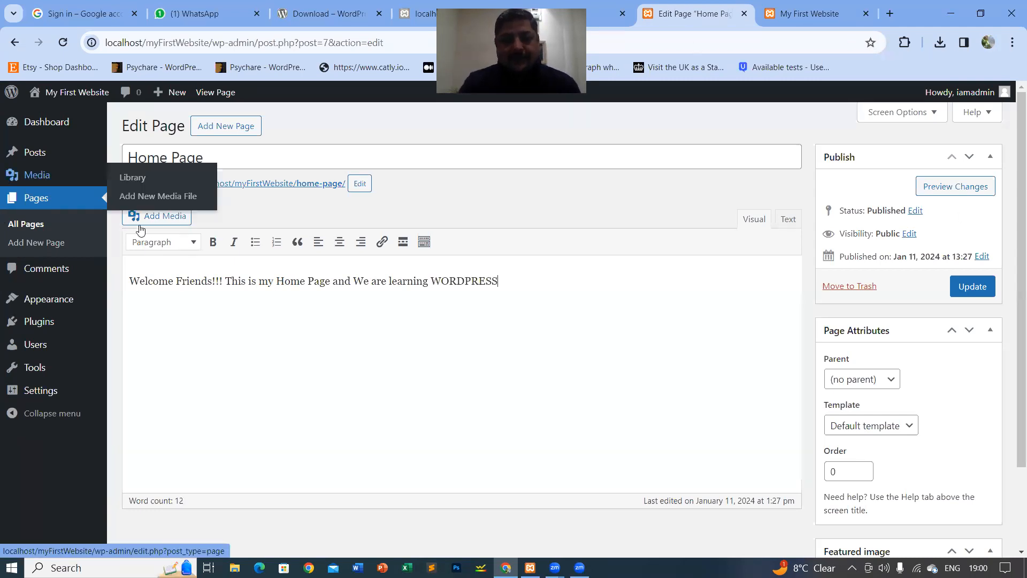
{"action": "left_click", "coordinate": [973, 288]}
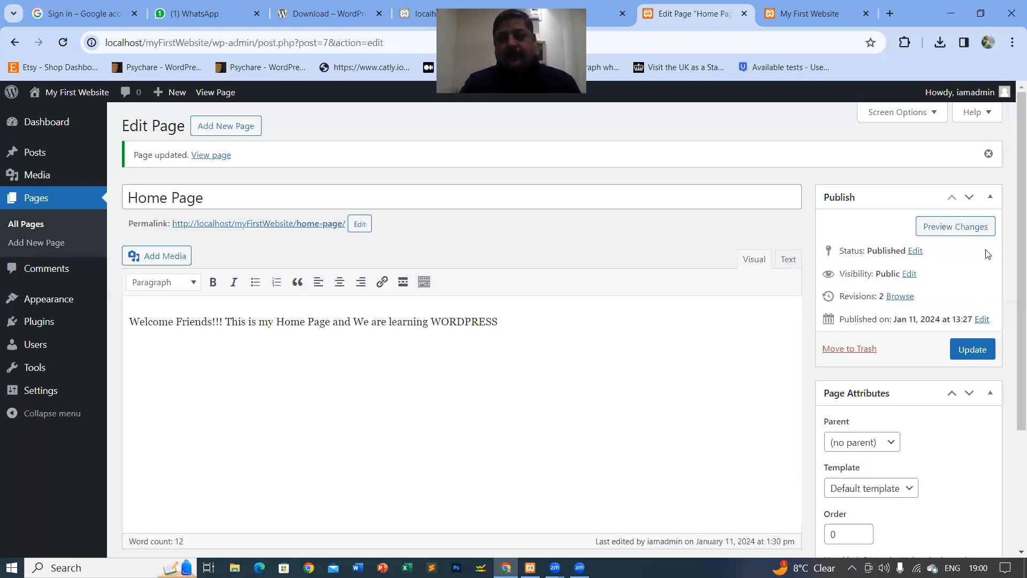
Preview the updated Home Page, examine its title and welcome text, and return to the page editor.
{"action": "left_click", "coordinate": [945, 230]}
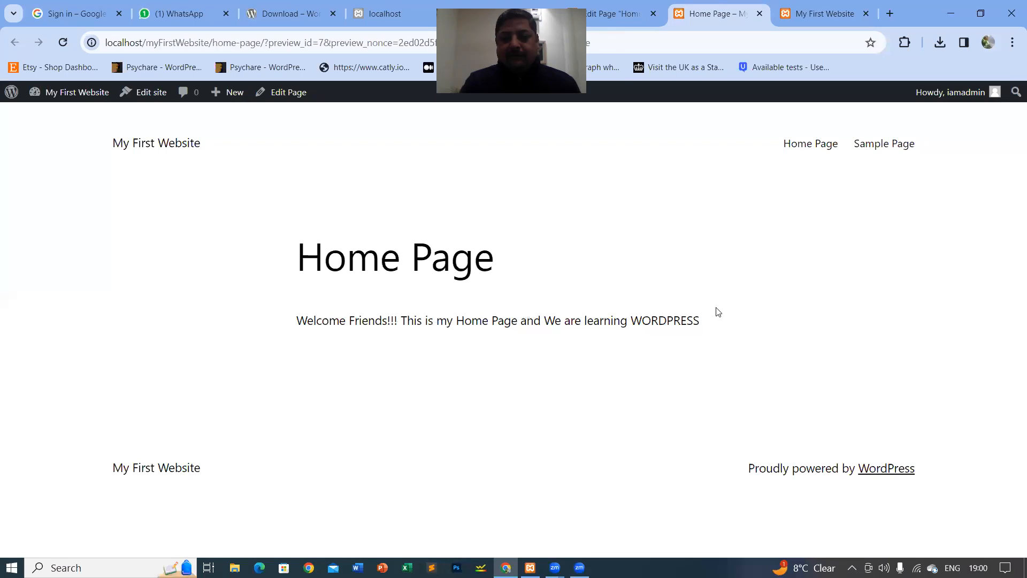
{"action": "left_click_drag", "start_coordinate": [453, 256], "coordinate": [325, 260]}
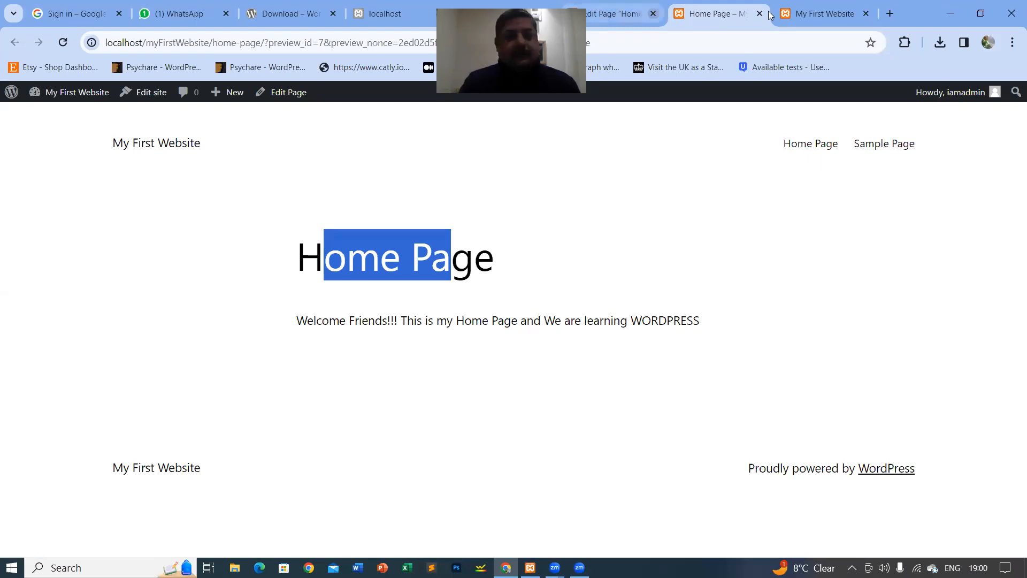
{"action": "left_click", "coordinate": [644, 4]}
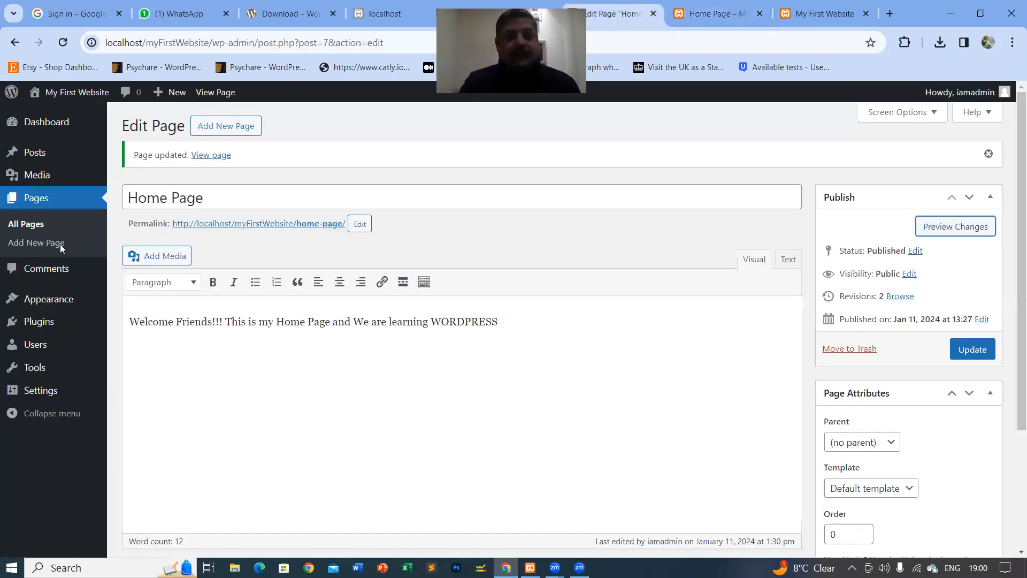
Search the themes available to add for "Astra" and install the Astra theme.
{"action": "left_click", "coordinate": [47, 302]}
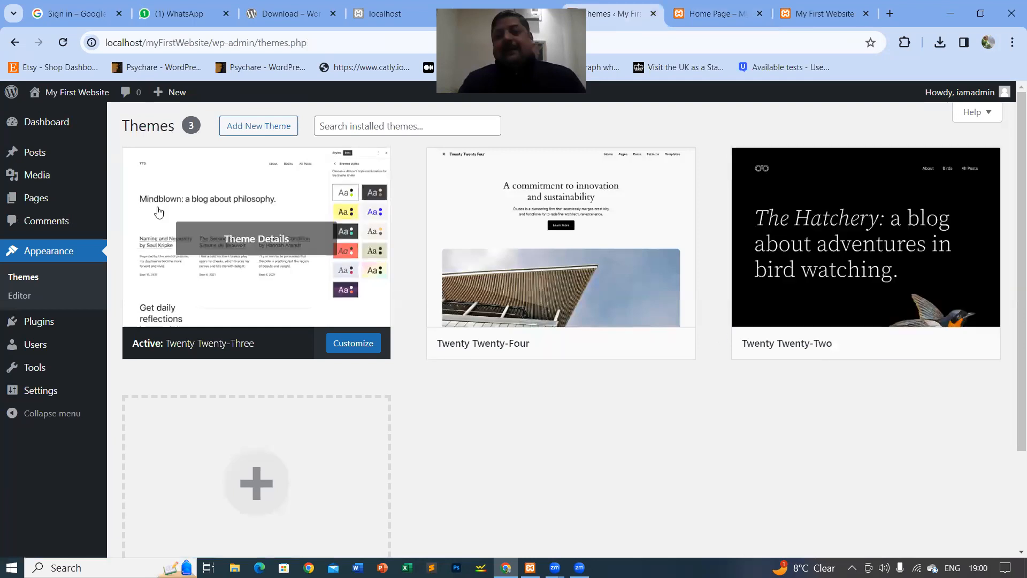
{"action": "left_click", "coordinate": [332, 130]}
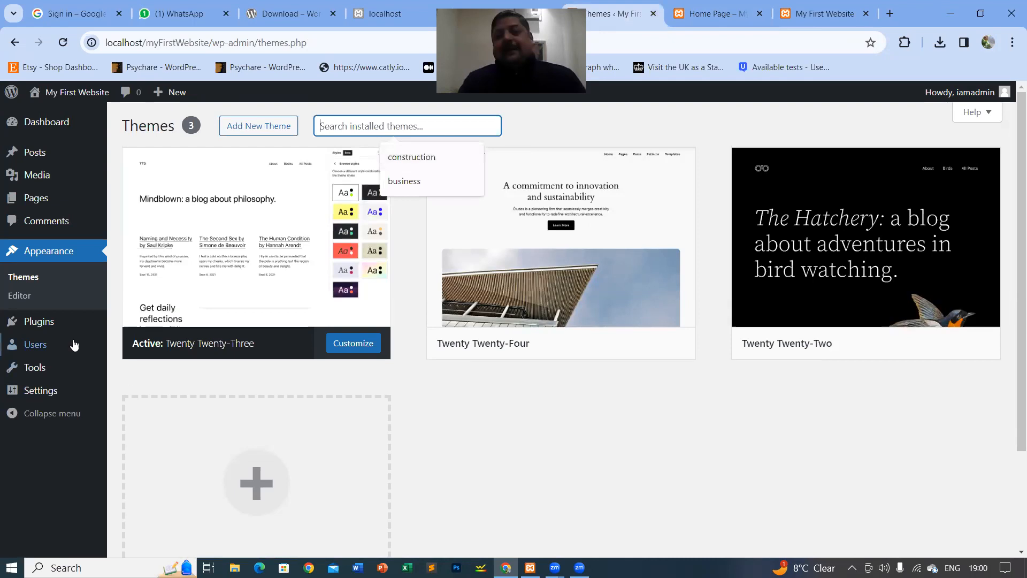
{"action": "left_click", "coordinate": [261, 133]}
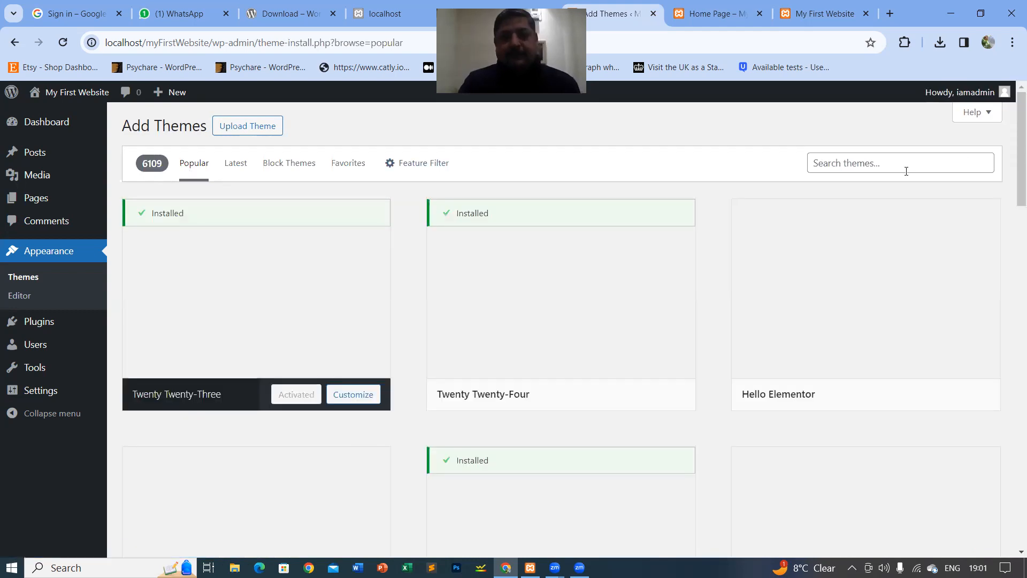
{"action": "left_click", "coordinate": [889, 167]}
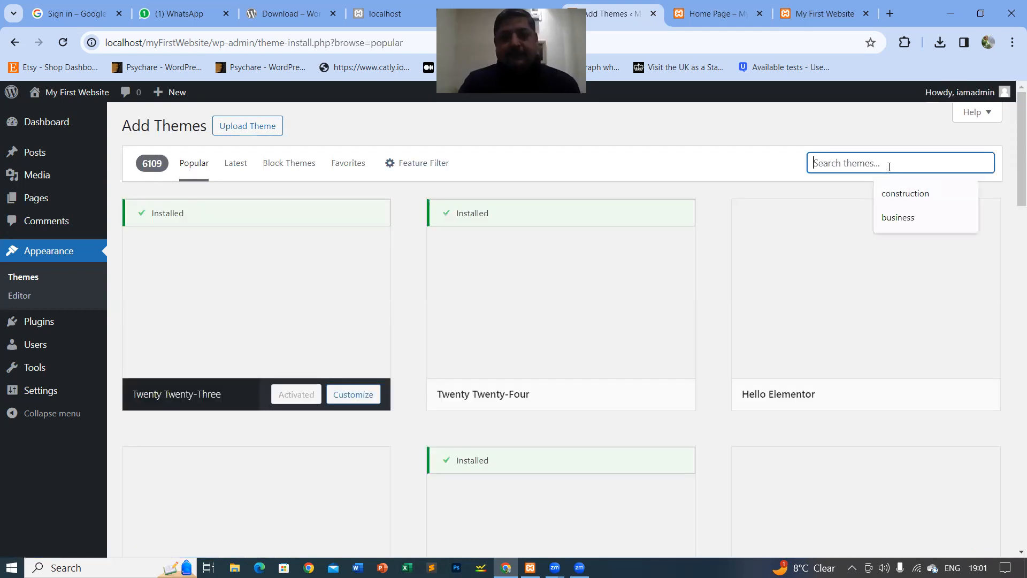
{"action": "type", "text": "A"}
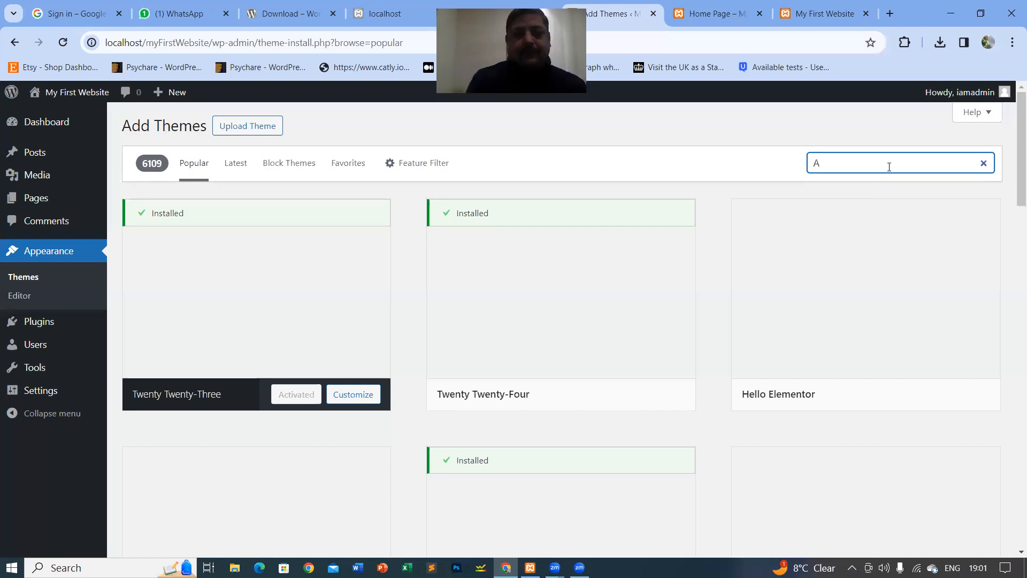
{"action": "type", "text": "stra"}
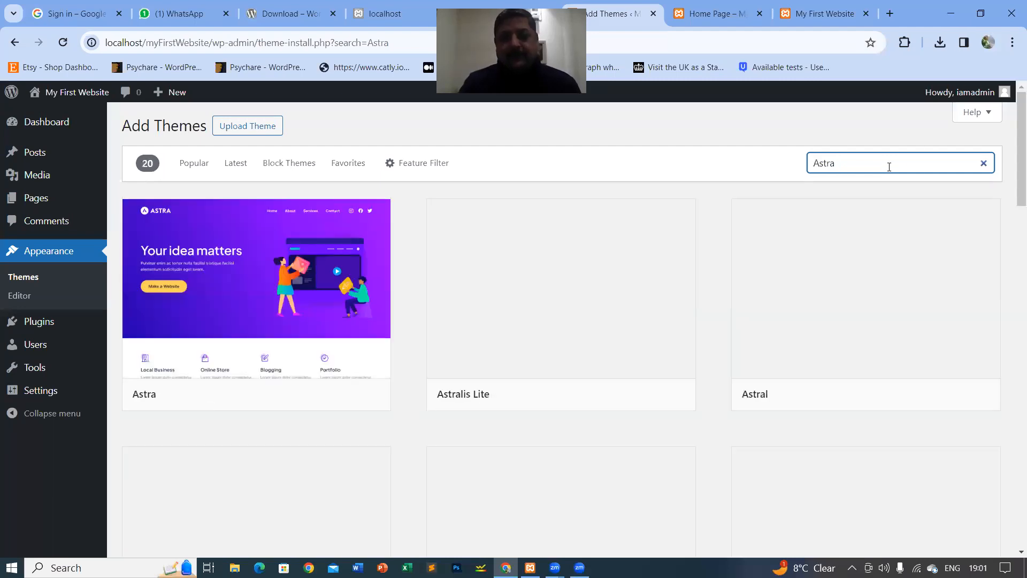
{"action": "mouse_move", "coordinate": [311, 402]}
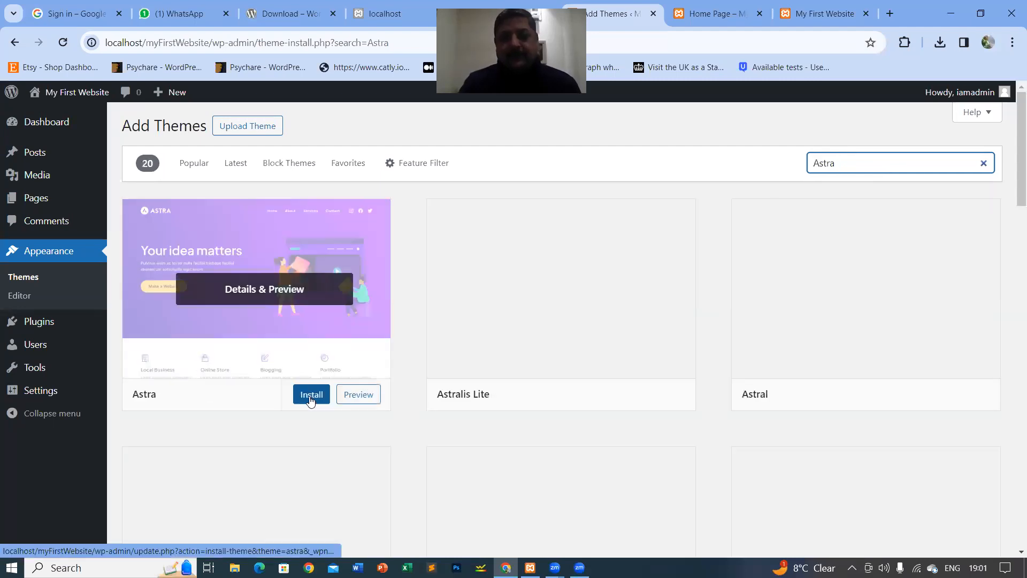
{"action": "left_click", "coordinate": [310, 396]}
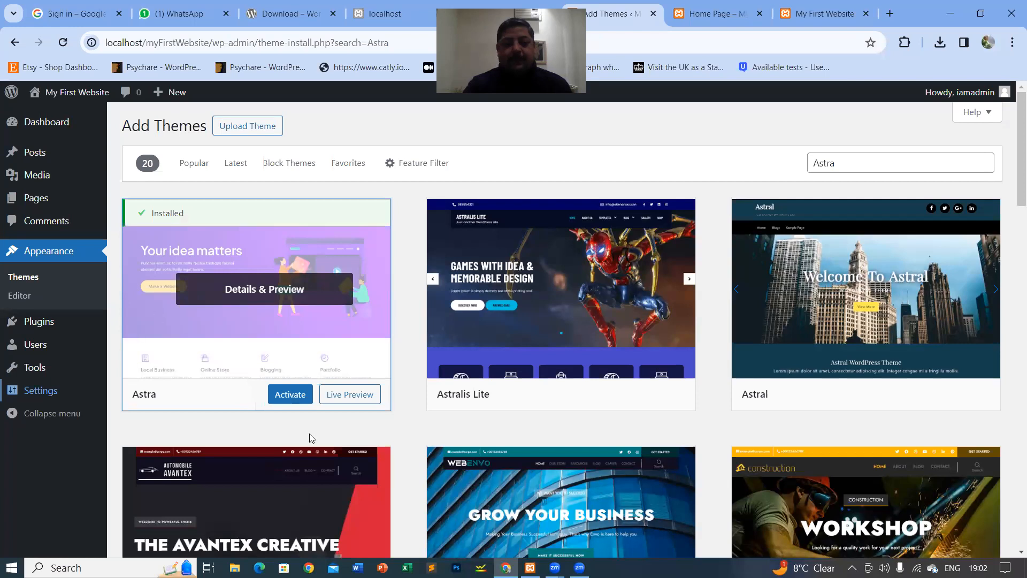
Activate the newly installed Astra theme and open it for customization.
{"action": "left_click", "coordinate": [283, 401]}
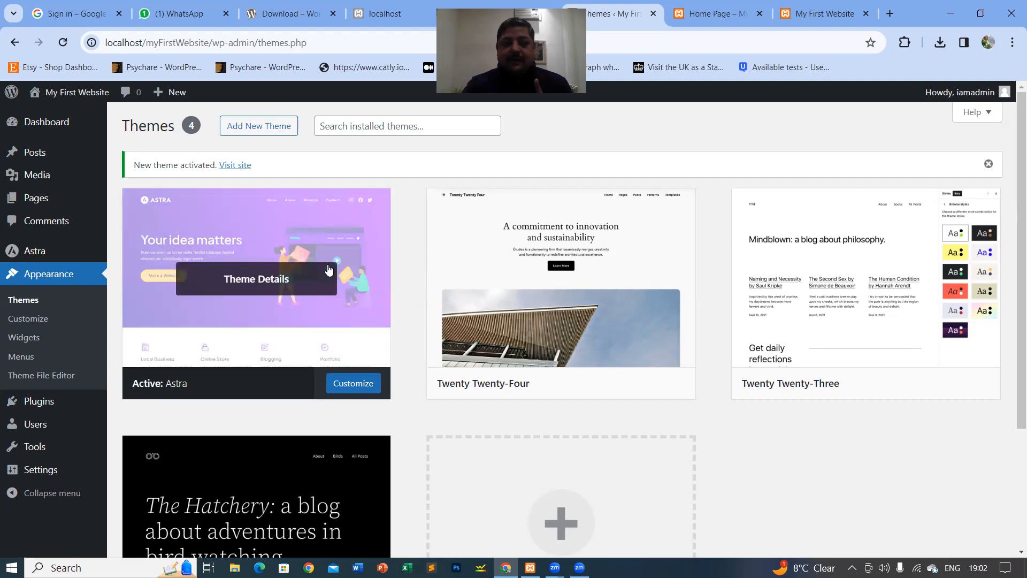
{"action": "left_click", "coordinate": [347, 386]}
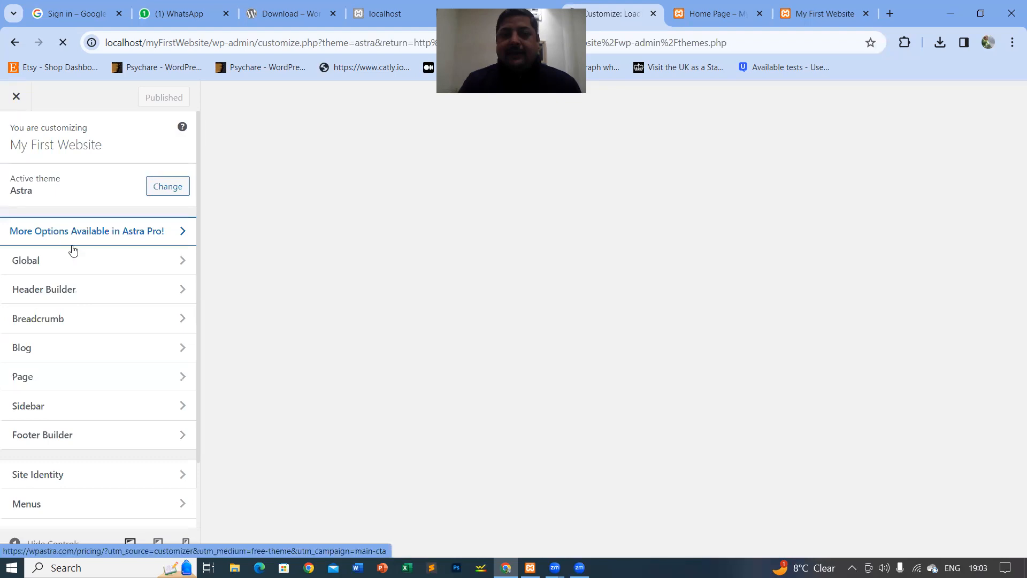
Set the site's homepage to display the static page "Home Page" and publish the change.
{"action": "scroll", "coordinate": [81, 471], "scroll_direction": "down", "scroll_amount": 2}
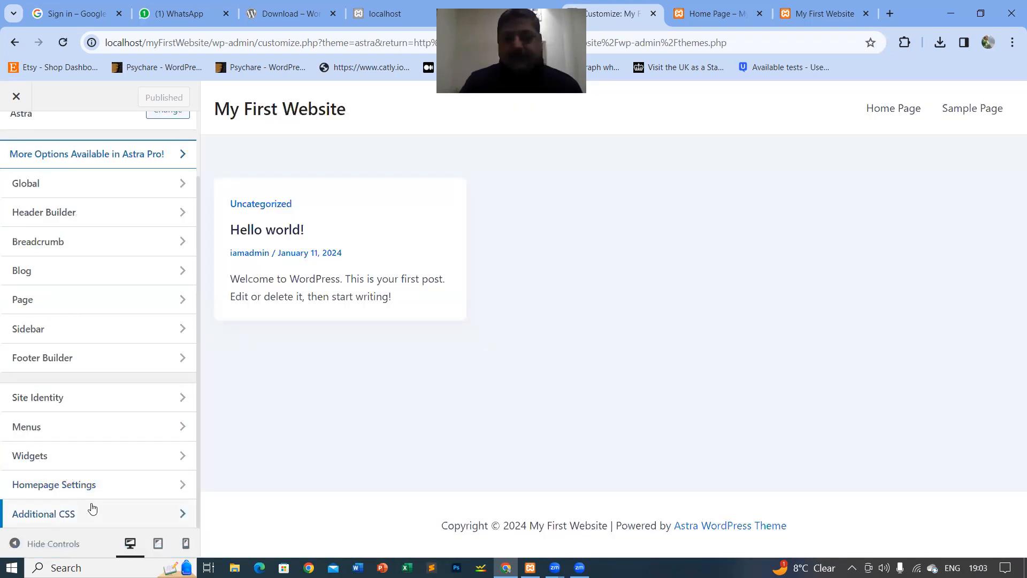
{"action": "left_click", "coordinate": [76, 488]}
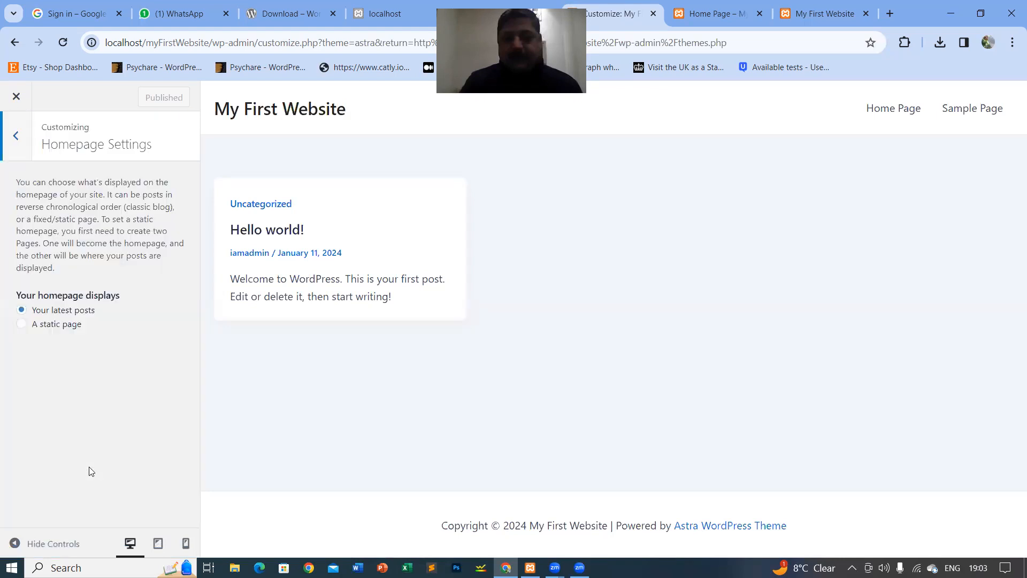
{"action": "left_click", "coordinate": [24, 326]}
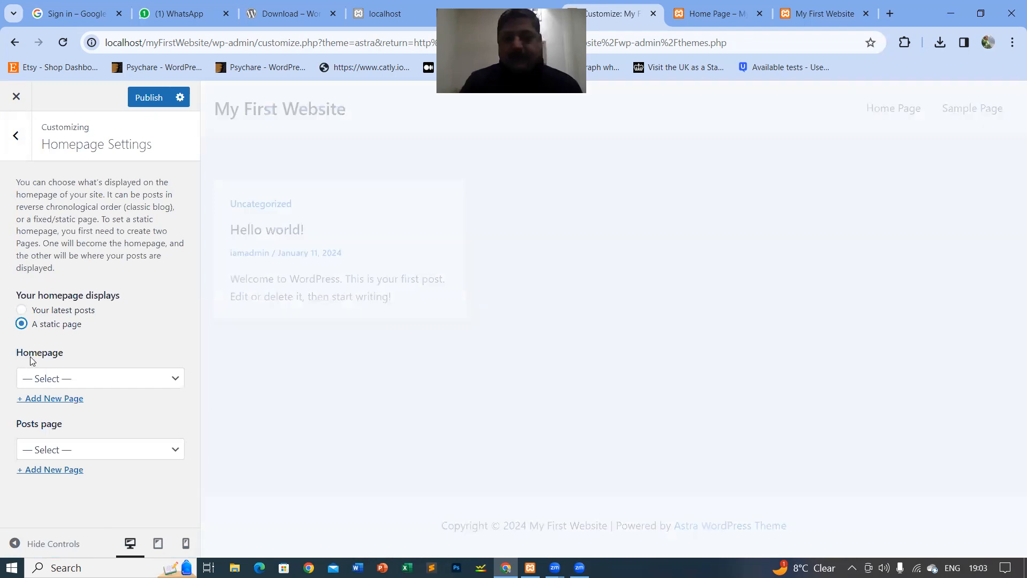
{"action": "left_click", "coordinate": [99, 386]}
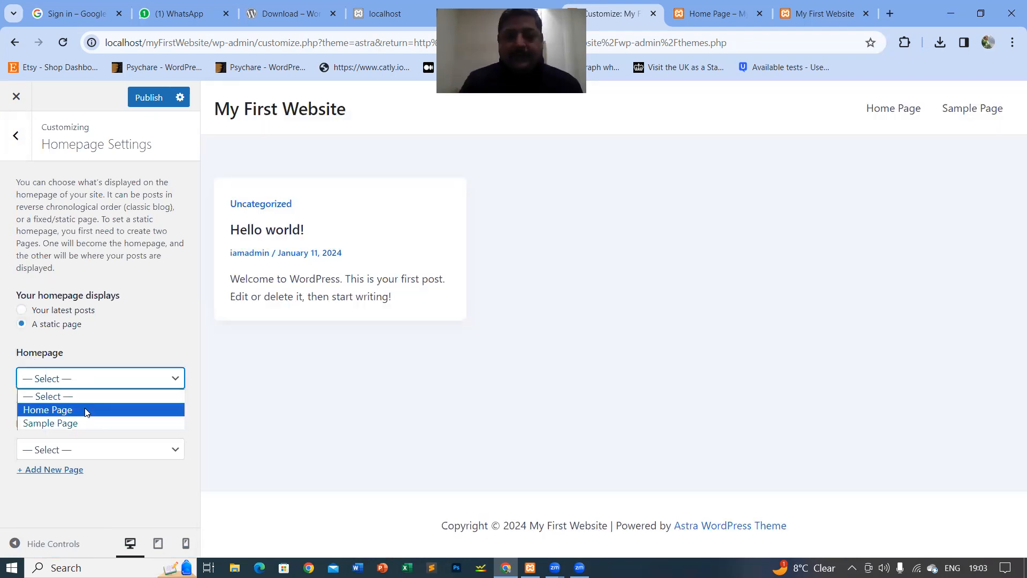
{"action": "left_click", "coordinate": [85, 411]}
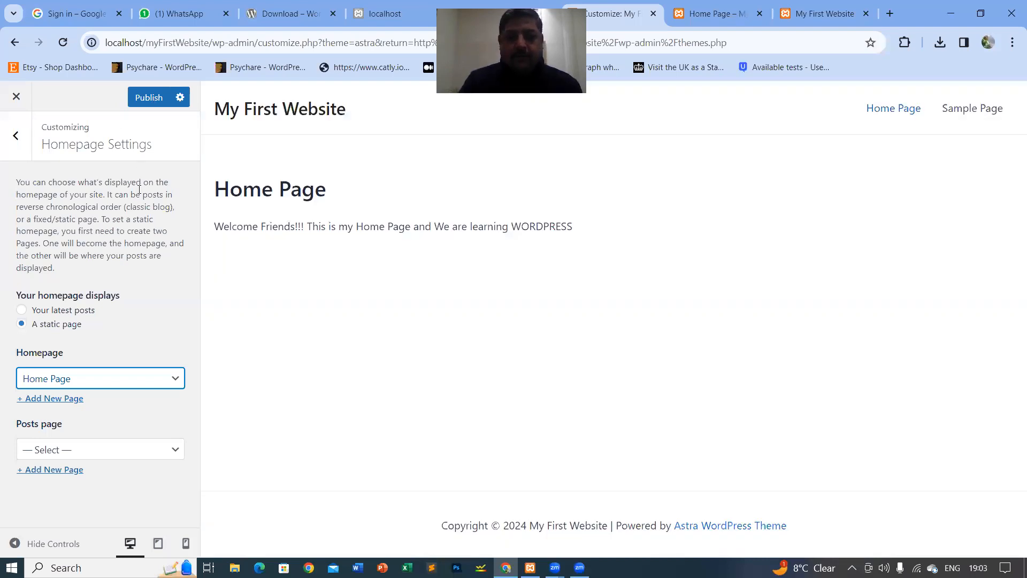
{"action": "left_click", "coordinate": [139, 189]}
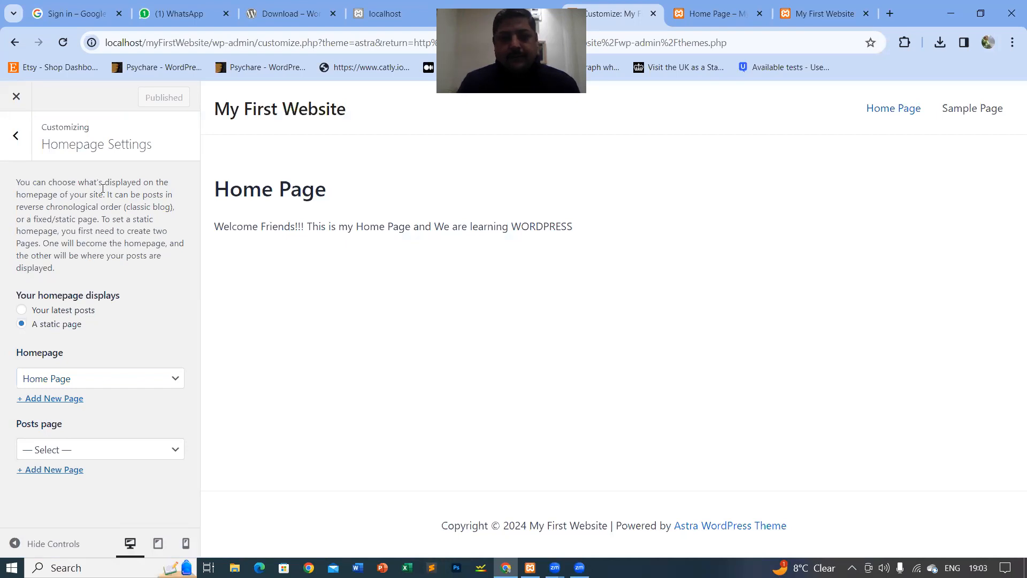
Reload the live site to examine its home page in the Astra theme, and return to the theme customizer.
{"action": "left_click", "coordinate": [16, 137]}
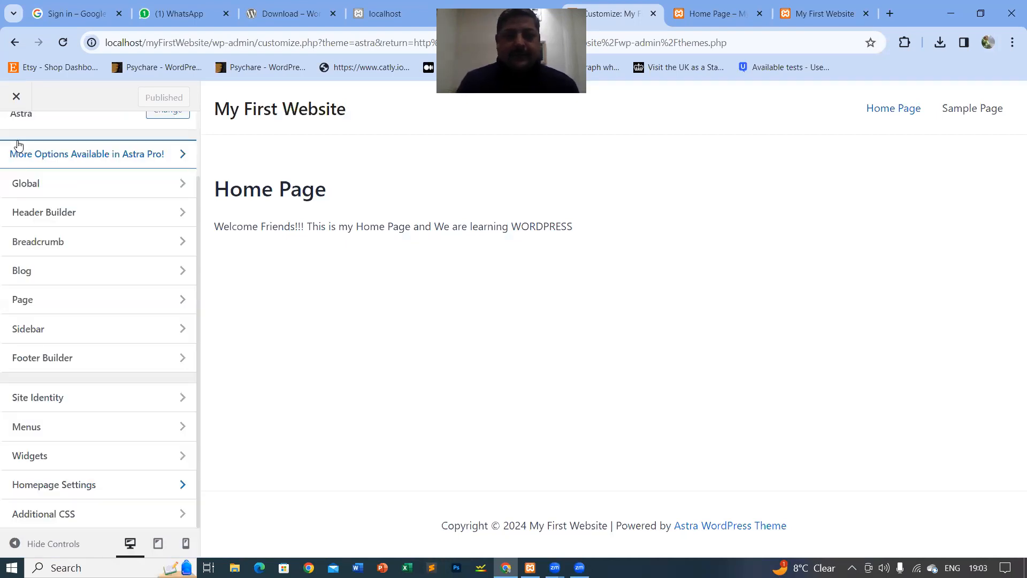
{"action": "scroll", "coordinate": [21, 222], "scroll_direction": "up", "scroll_amount": 2}
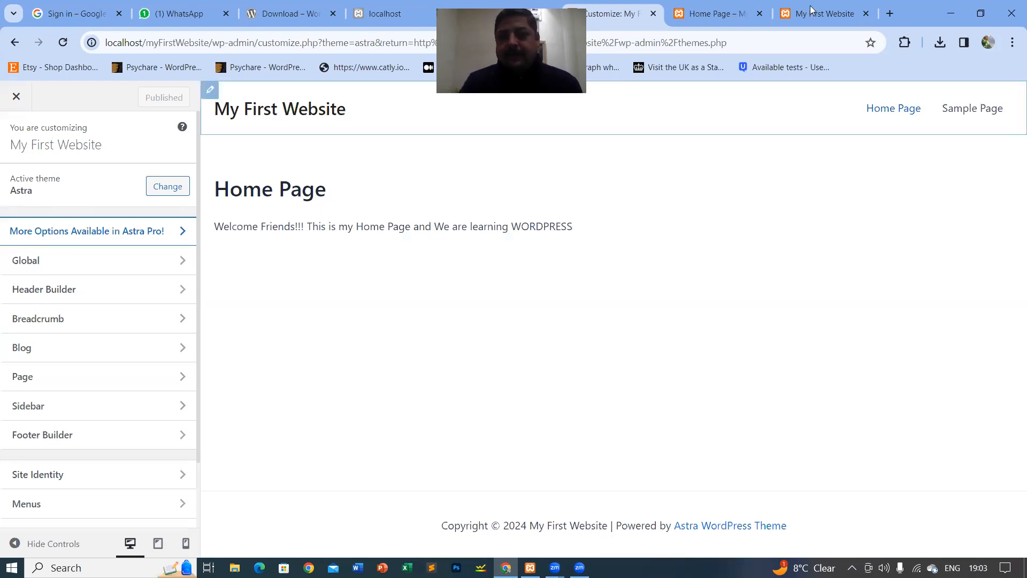
{"action": "key", "text": "ctrl+9"}
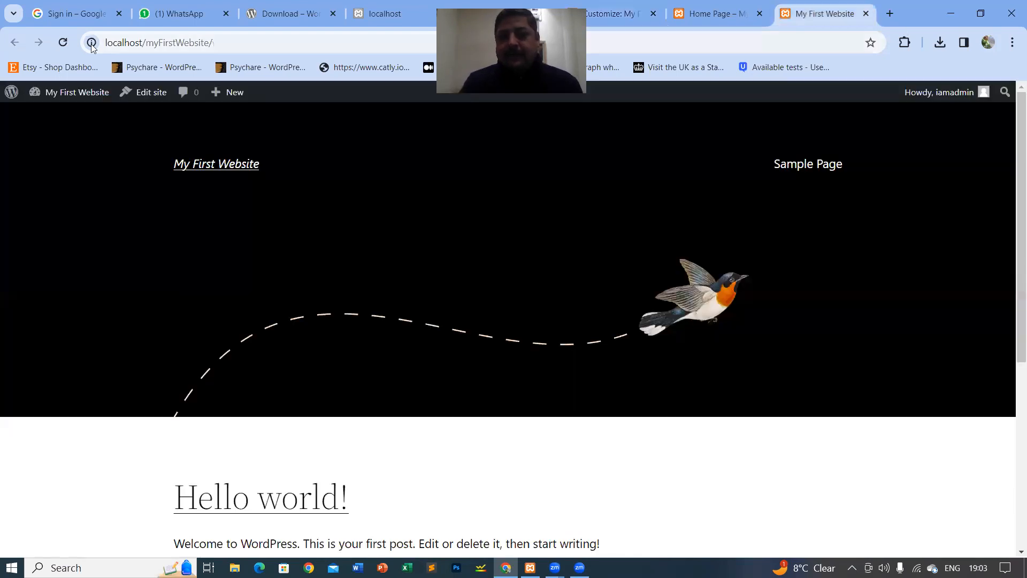
{"action": "left_click", "coordinate": [63, 44]}
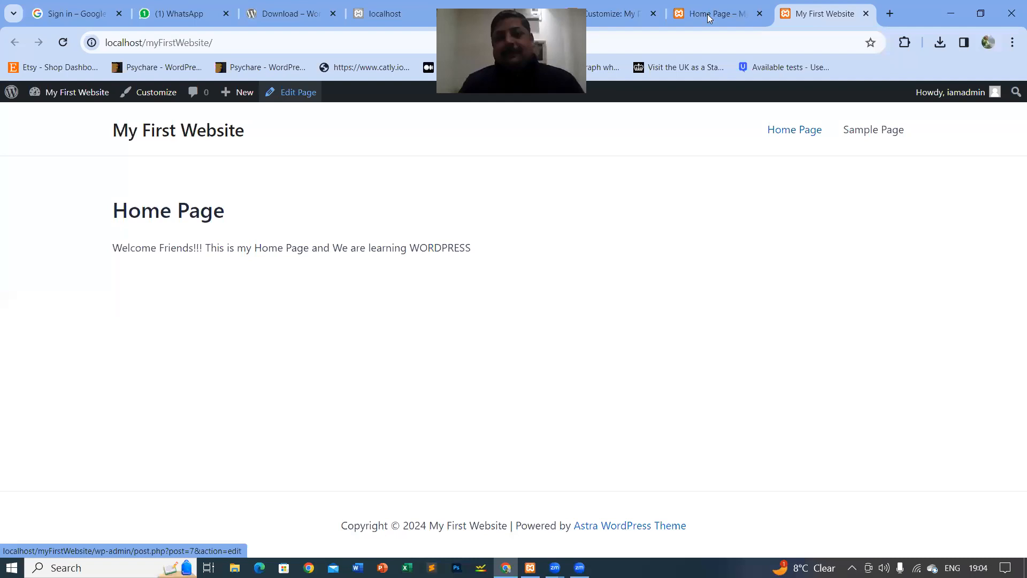
{"action": "key", "text": "ctrl+shift+Tab"}
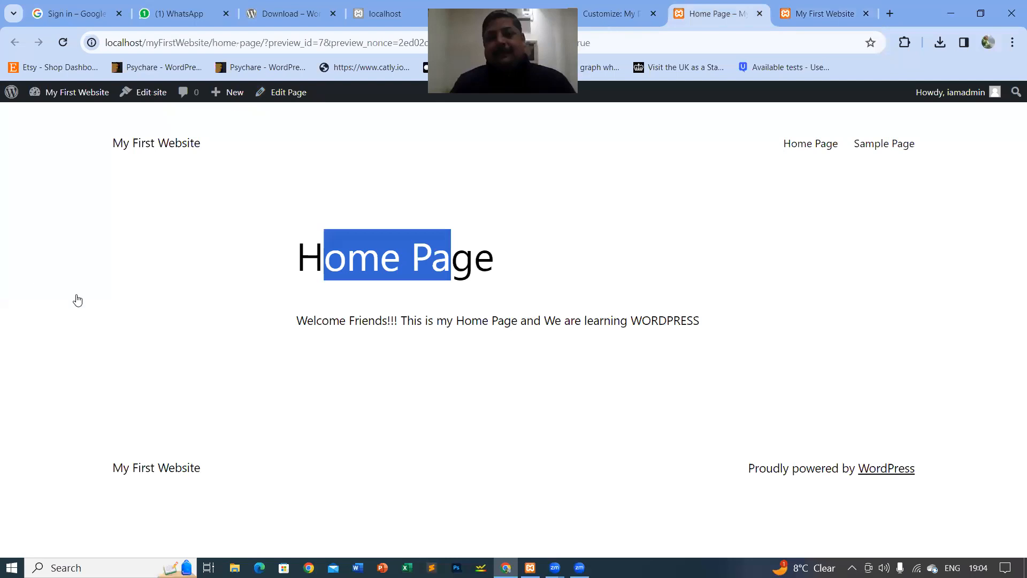
{"action": "key", "text": "ctrl+shift+Tab"}
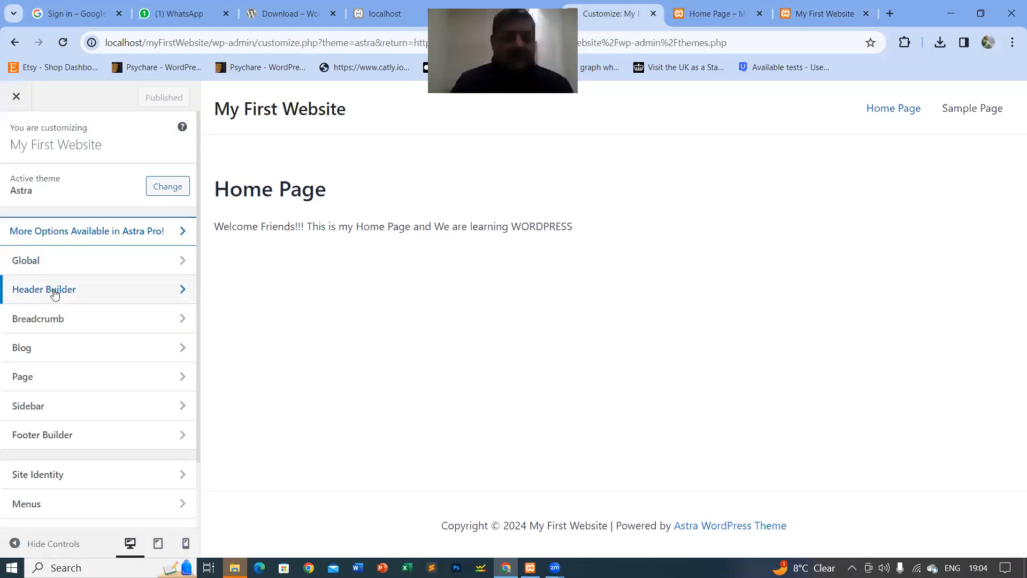
Open the header's Site Title & Logo settings and start choosing a logo file to upload from the computer.
{"action": "left_click", "coordinate": [55, 294]}
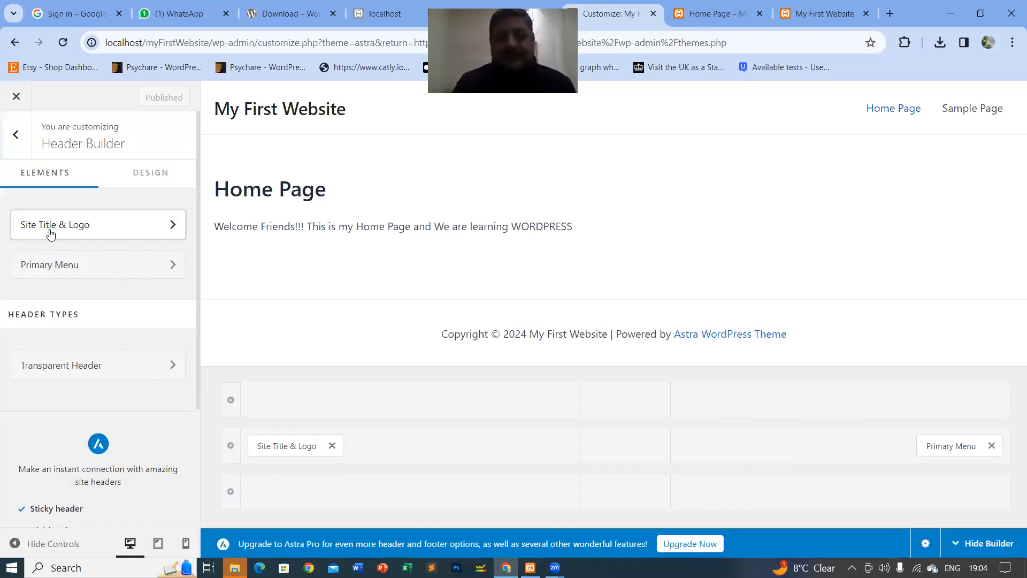
{"action": "left_click", "coordinate": [51, 232]}
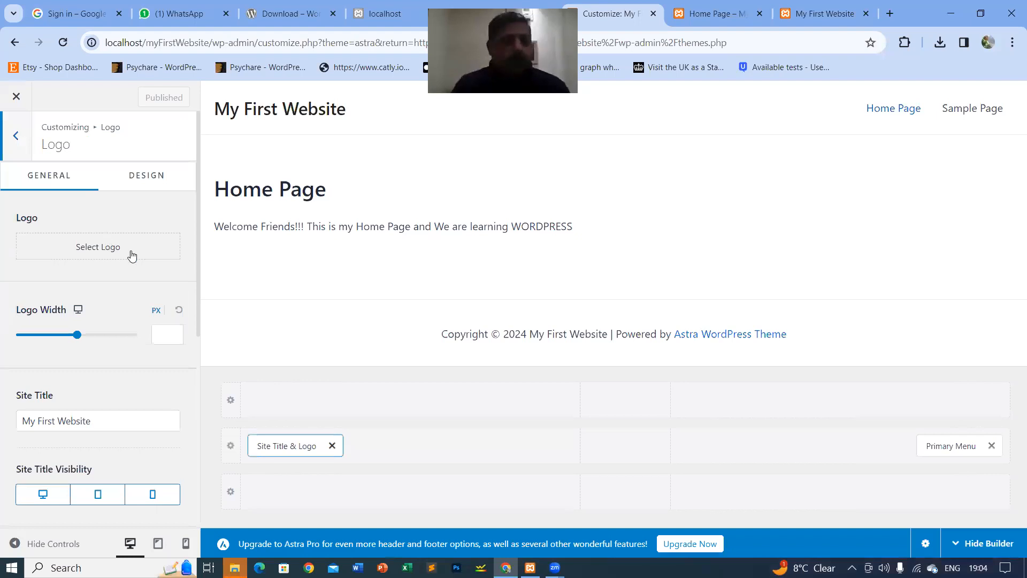
{"action": "left_click", "coordinate": [97, 252]}
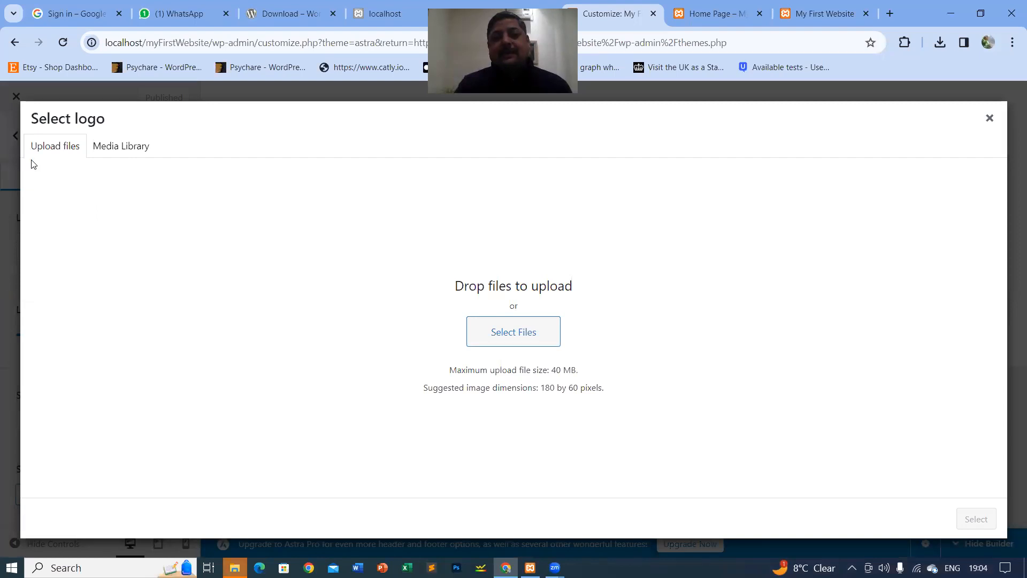
{"action": "left_click", "coordinate": [130, 155]}
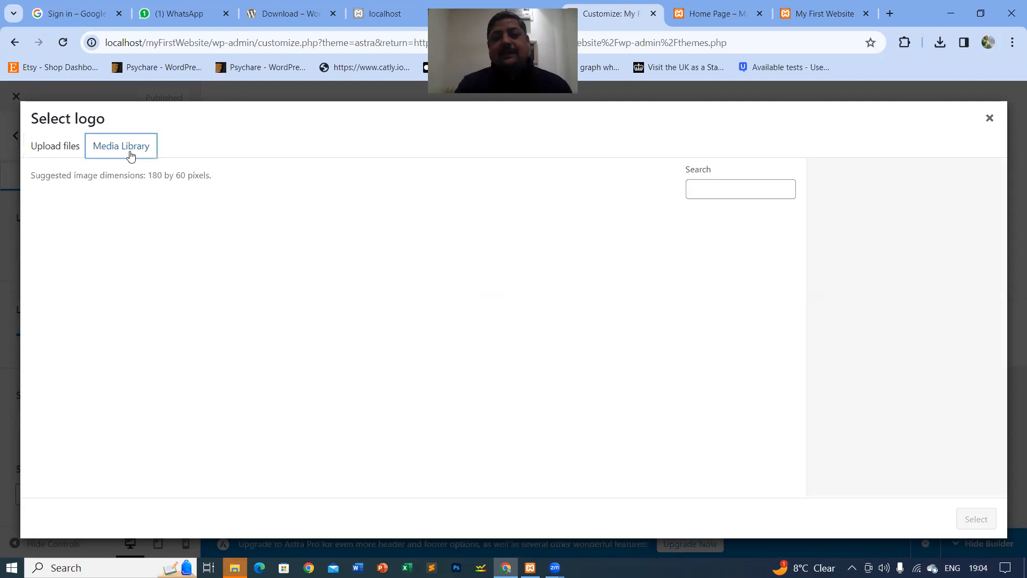
{"action": "left_click", "coordinate": [63, 151]}
{"action": "left_click", "coordinate": [517, 337]}
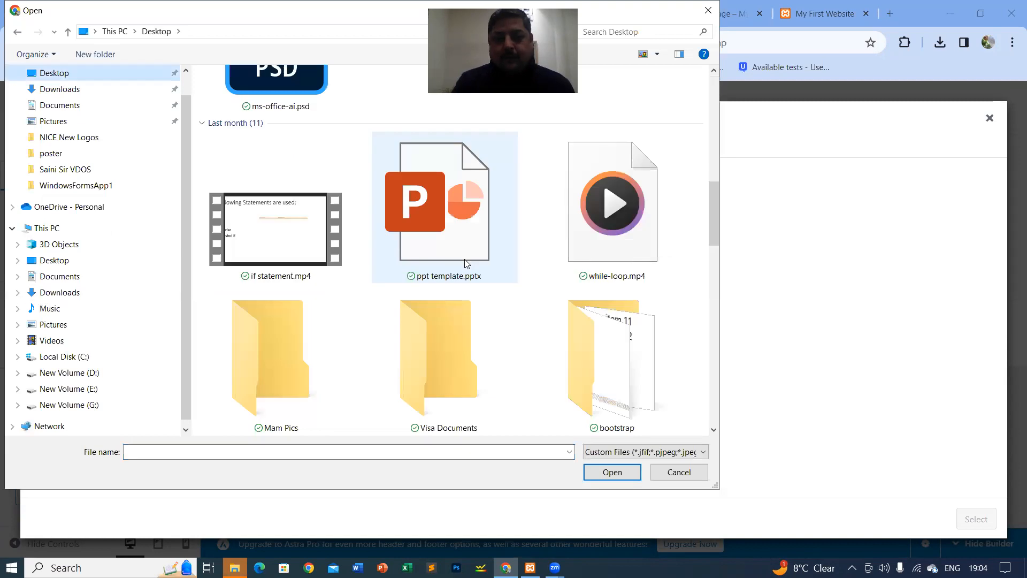
Upload nice-new-logo.png from the NICE New Logos folder inside "Desktop Backup 29 april 2023" on drive D.
{"action": "scroll", "coordinate": [283, 255], "scroll_direction": "down", "scroll_amount": 5}
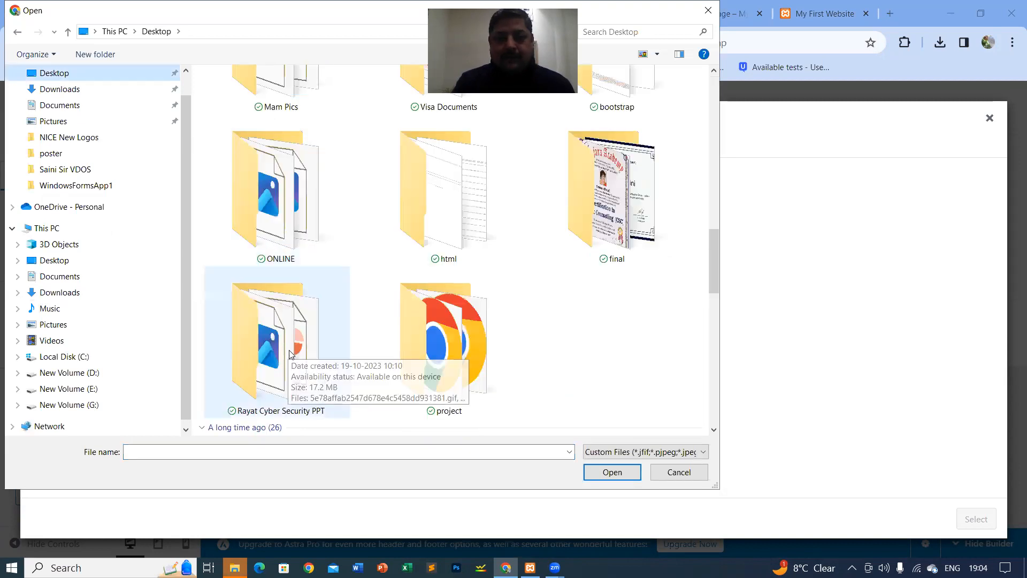
{"action": "scroll", "coordinate": [443, 312], "scroll_direction": "down", "scroll_amount": 7}
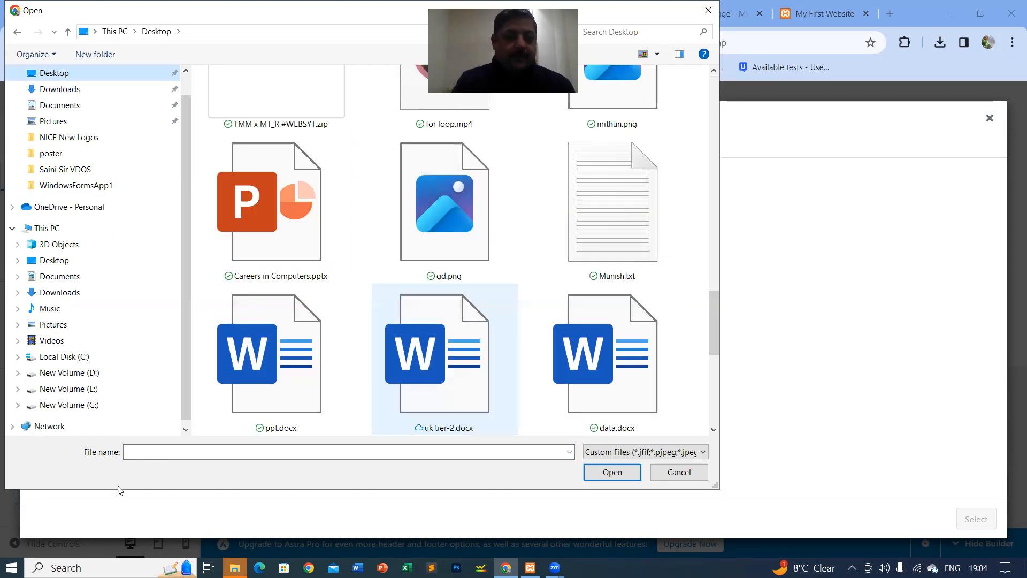
{"action": "left_click", "coordinate": [70, 373]}
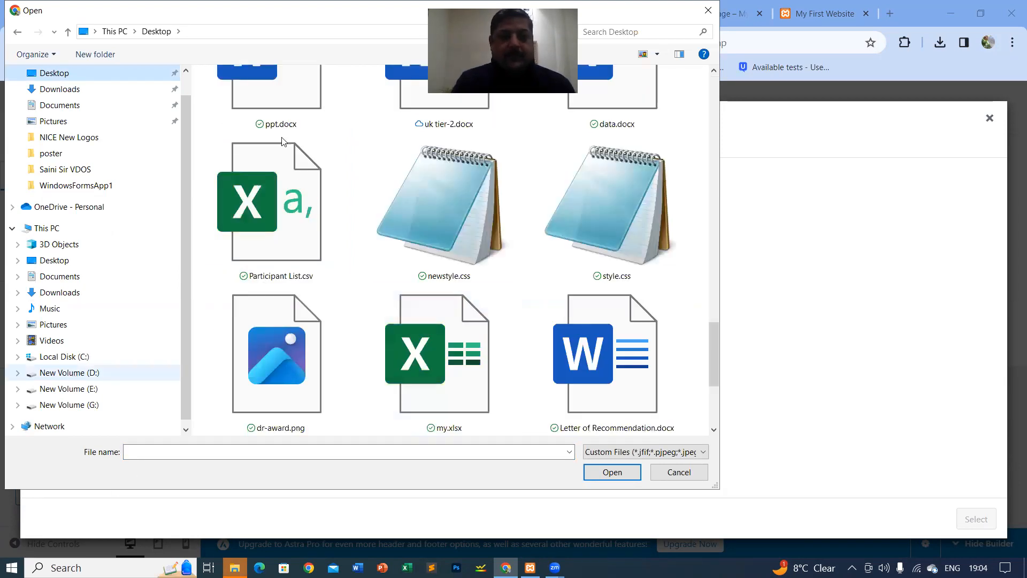
{"action": "double_click", "coordinate": [256, 123]}
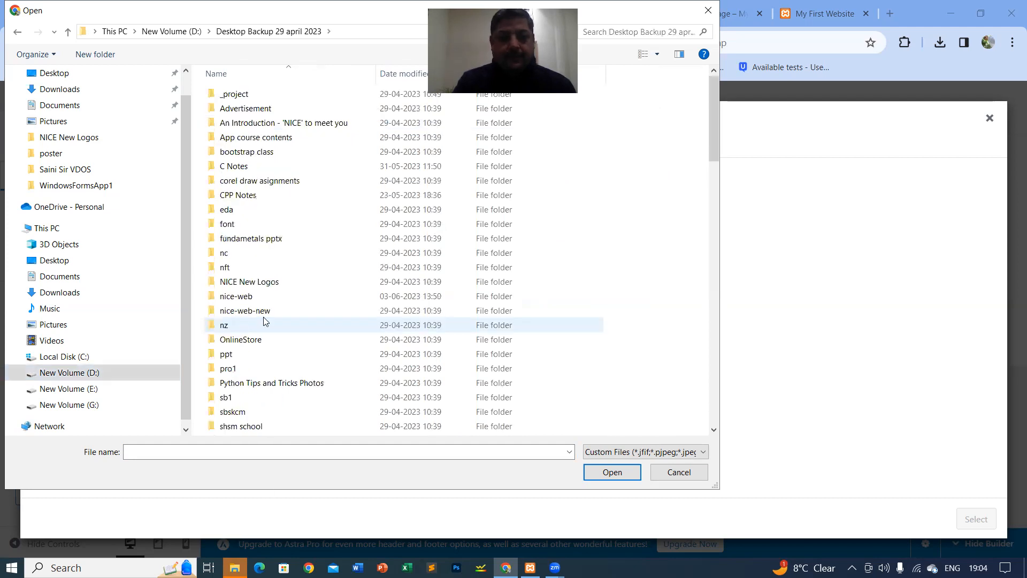
{"action": "key", "text": "p"}
{"action": "double_click", "coordinate": [258, 284]}
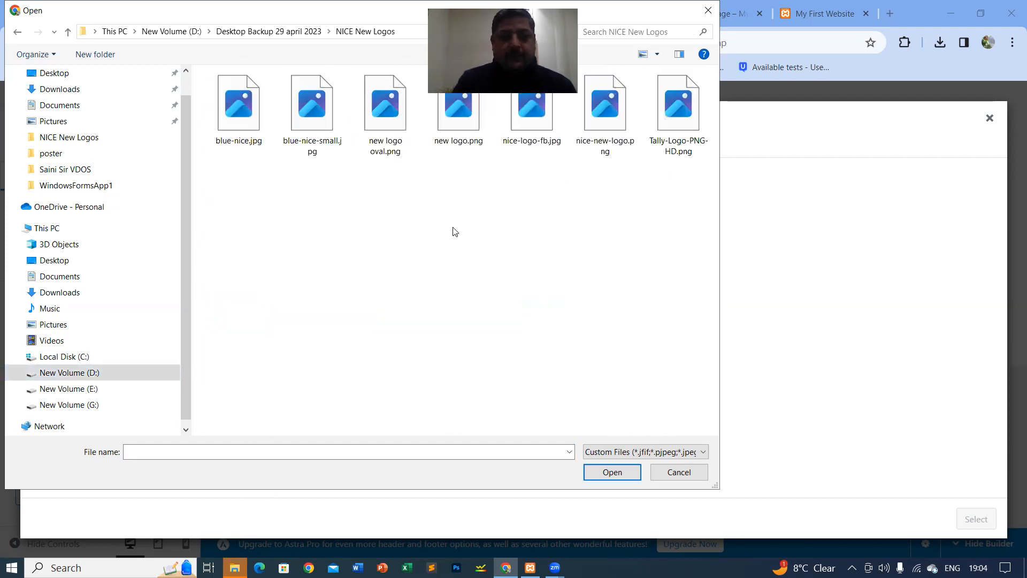
{"action": "left_click", "coordinate": [632, 135]}
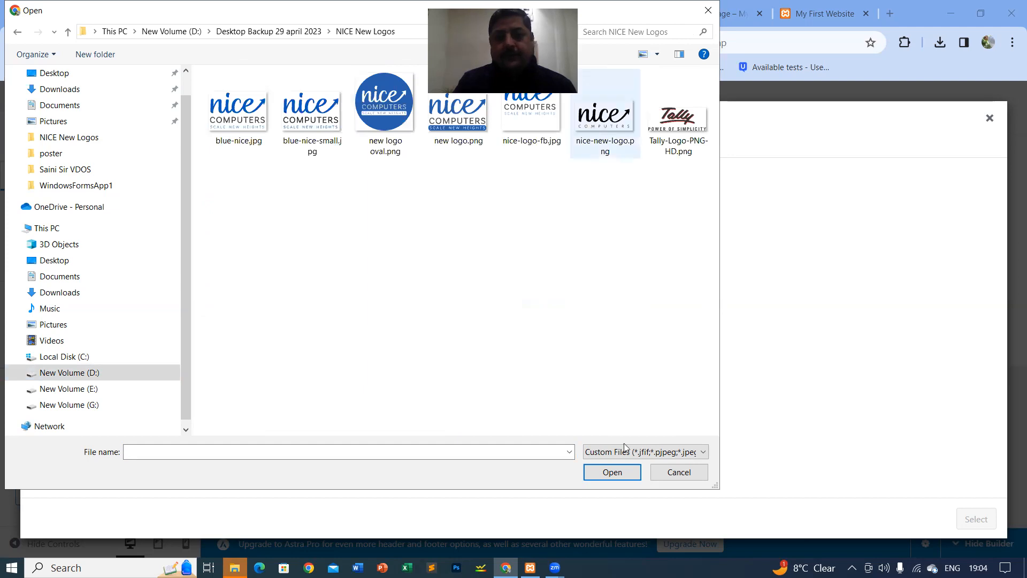
{"action": "left_click", "coordinate": [612, 473]}
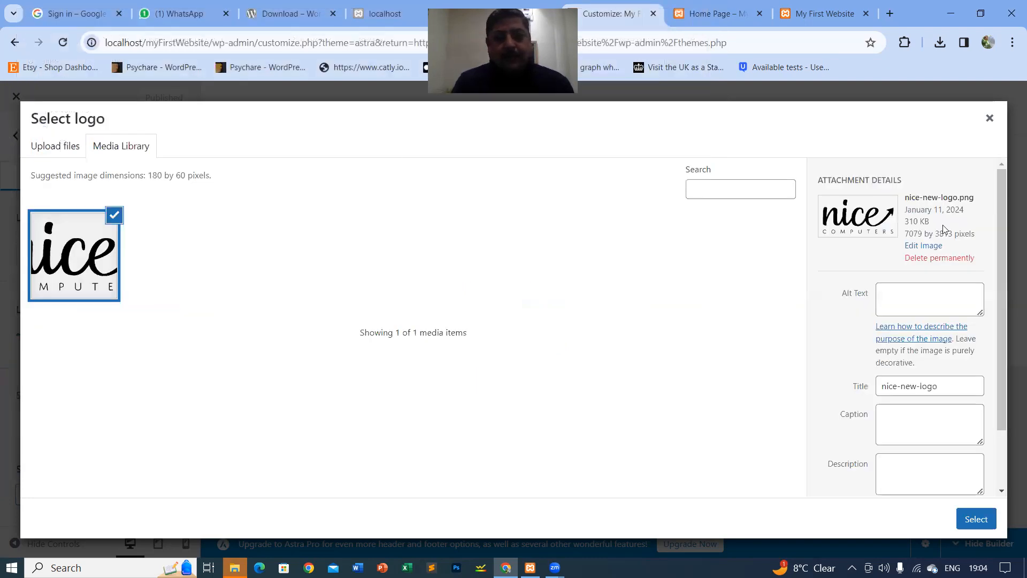
Give the uploaded logo image the alt text "Logo" and the title "NICE Logo".
{"action": "left_click", "coordinate": [908, 300]}
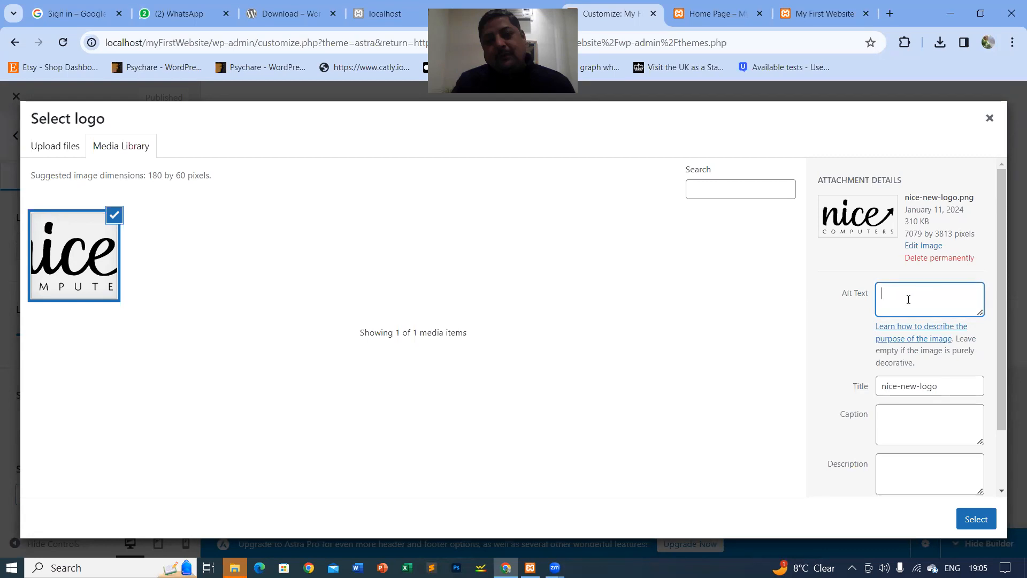
{"action": "type", "text": "Logo"}
{"action": "key", "text": "Tab"}
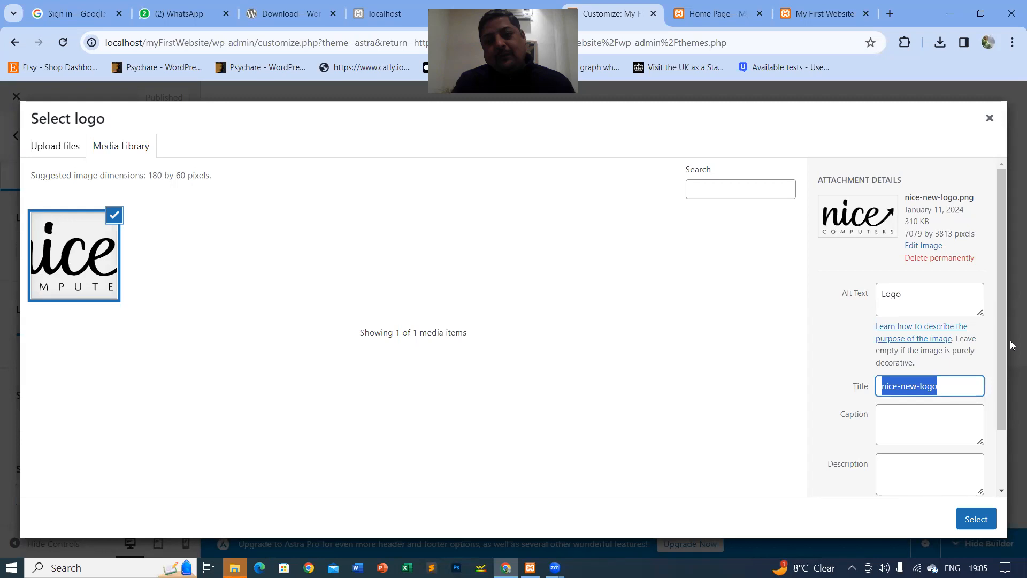
{"action": "type", "text": "NICE Logo"}
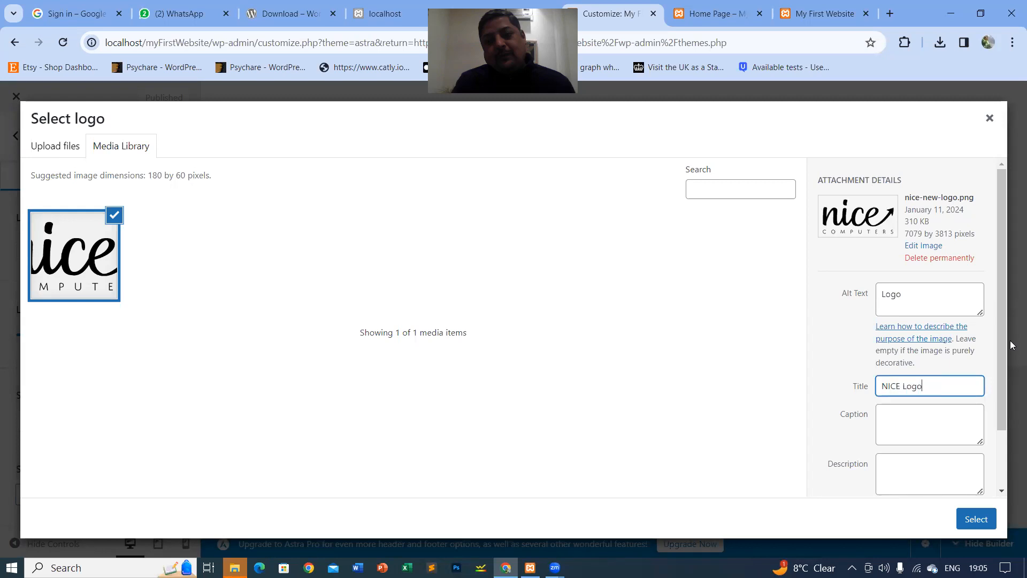
Use the uploaded image as the header logo without cropping and set the logo width to 101 px.
{"action": "left_click", "coordinate": [974, 522]}
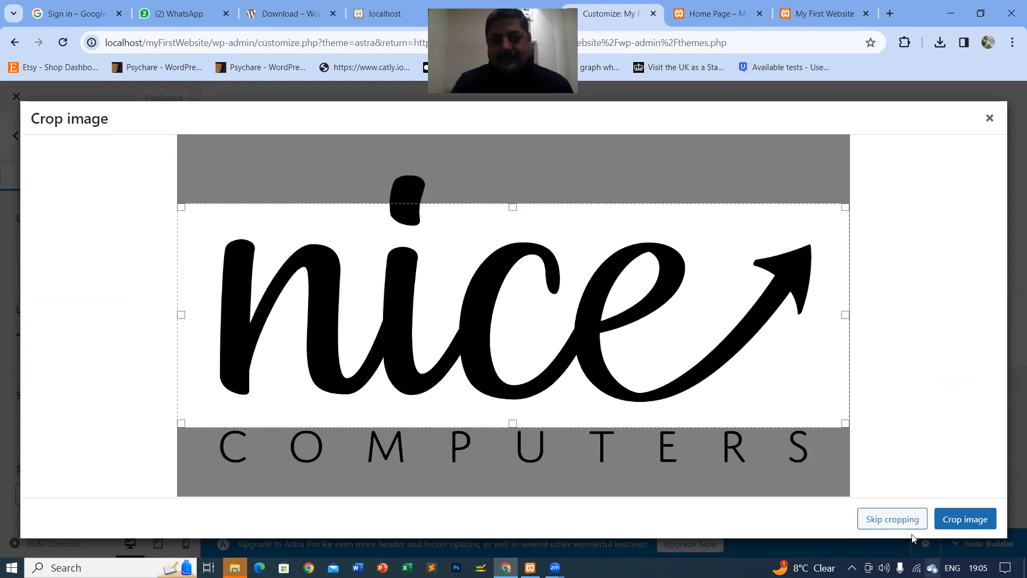
{"action": "left_click", "coordinate": [892, 519]}
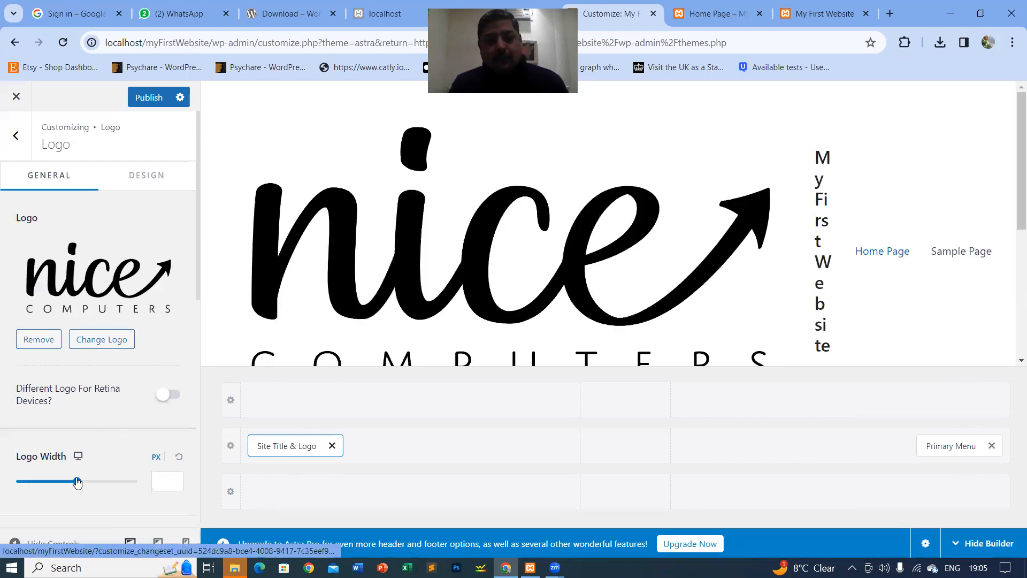
{"action": "mouse_move", "coordinate": [57, 485]}
{"action": "left_mouse_down"}
{"action": "mouse_move", "coordinate": [98, 481]}
{"action": "mouse_move", "coordinate": [41, 482]}
{"action": "left_mouse_up"}
{"action": "left_click", "coordinate": [44, 482]}
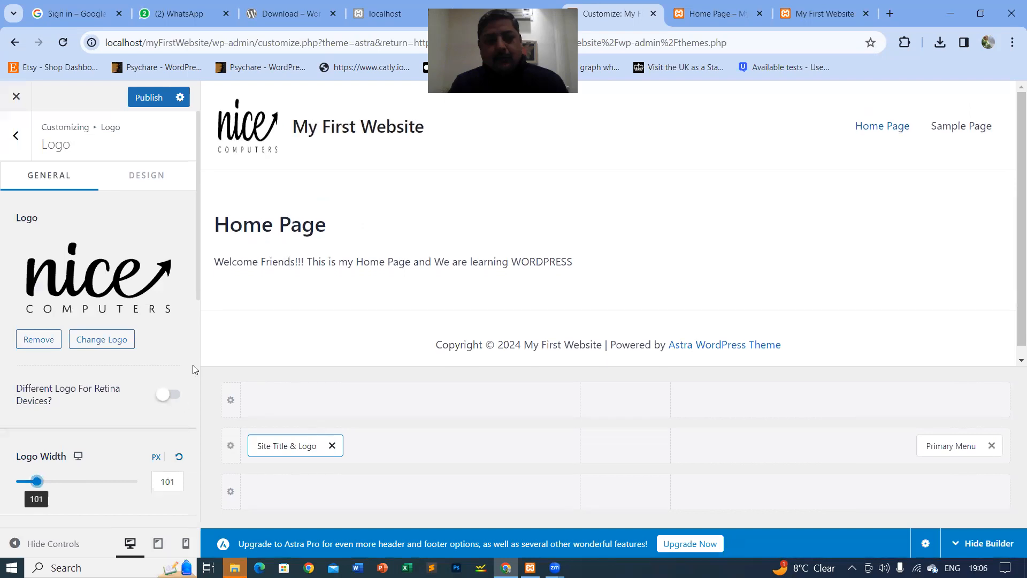
Set the site title to "An ISO Certified Institute" and publish the changes.
{"action": "scroll", "coordinate": [199, 356], "scroll_direction": "down", "scroll_amount": 5}
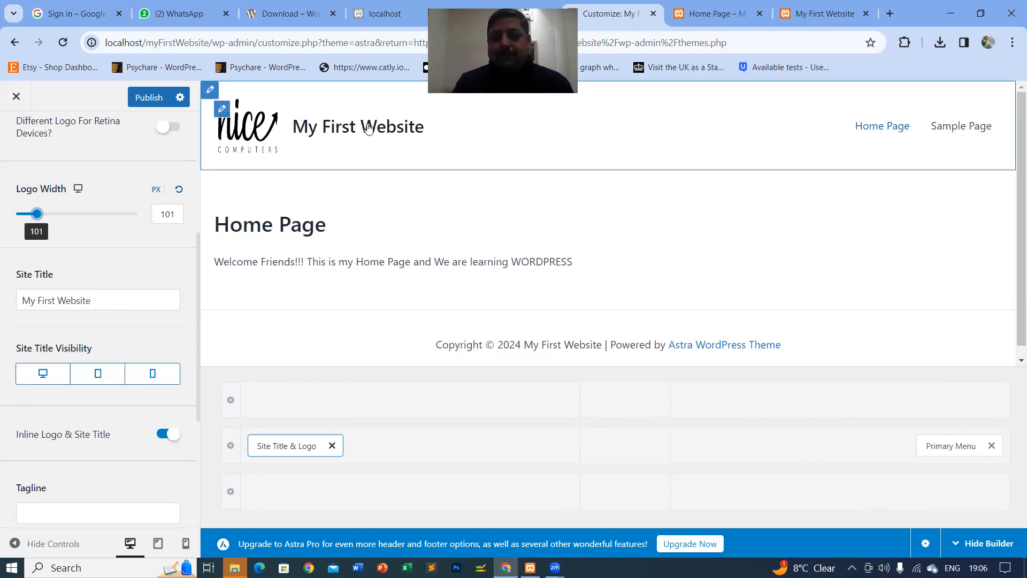
{"action": "left_click_drag", "start_coordinate": [109, 300], "coordinate": [2, 302]}
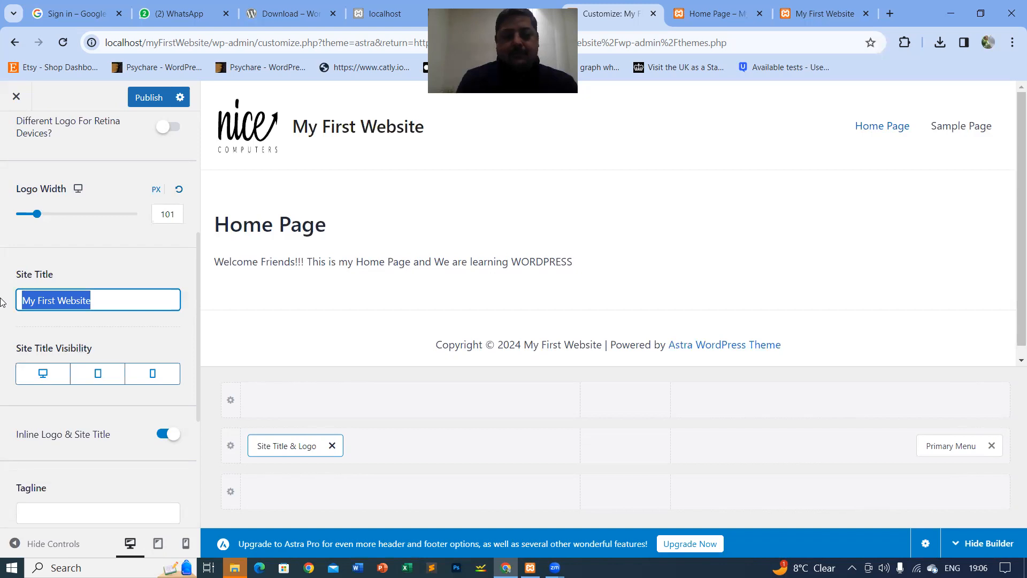
{"action": "type", "text": "An ISO Cert"}
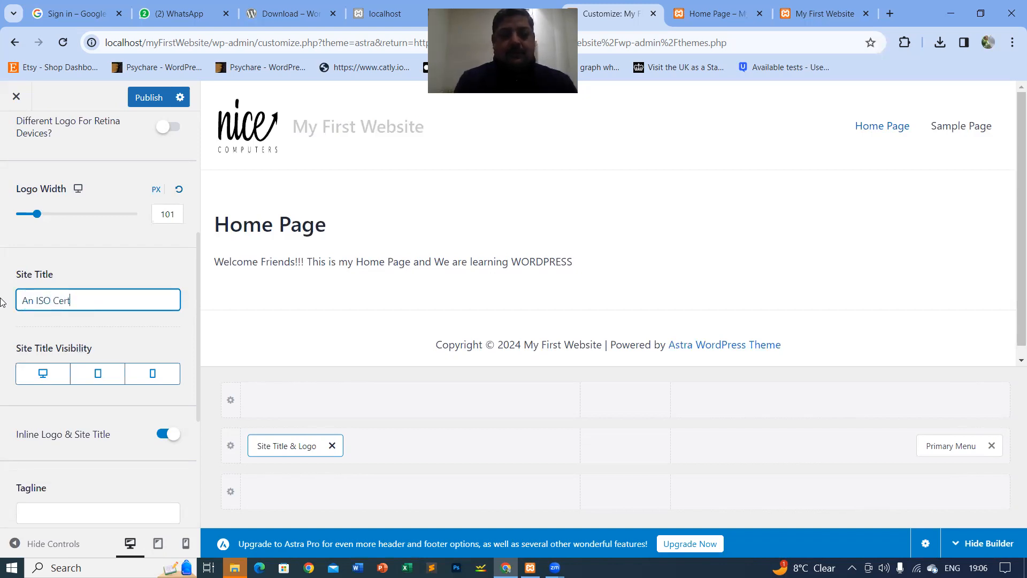
{"action": "type", "text": "ified Inst"}
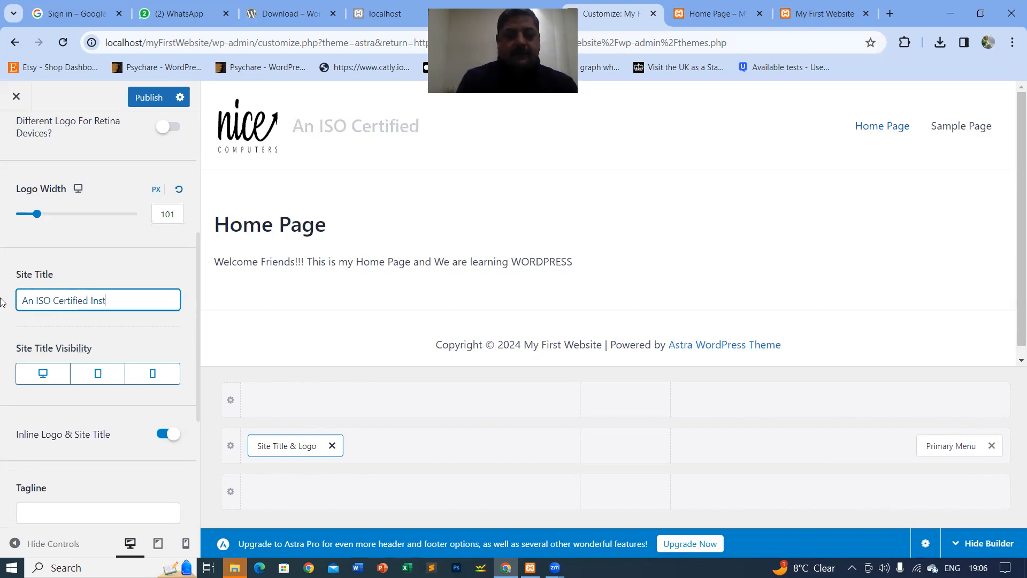
{"action": "type", "text": "itute"}
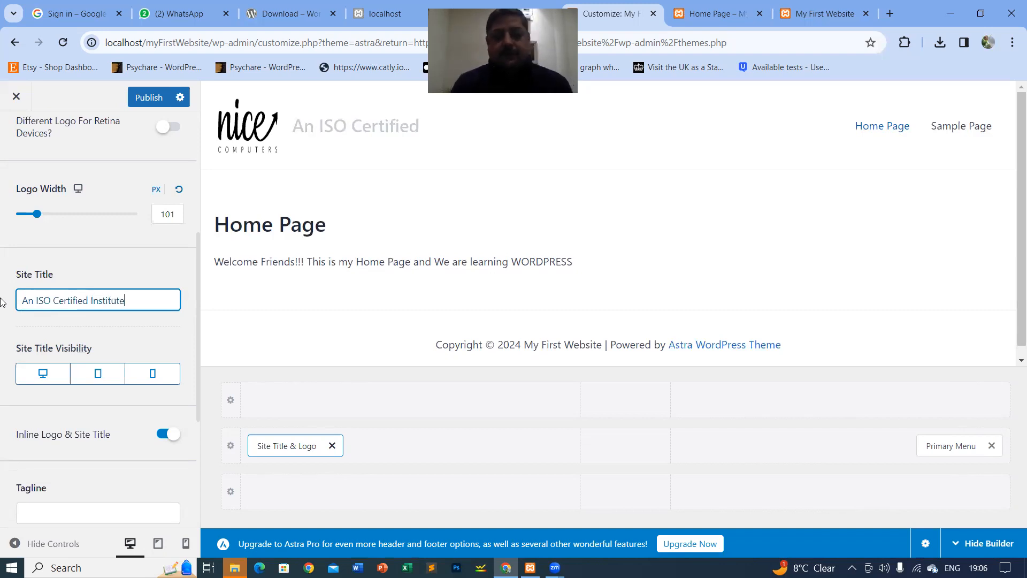
{"action": "scroll", "coordinate": [139, 401], "scroll_direction": "down", "scroll_amount": 1}
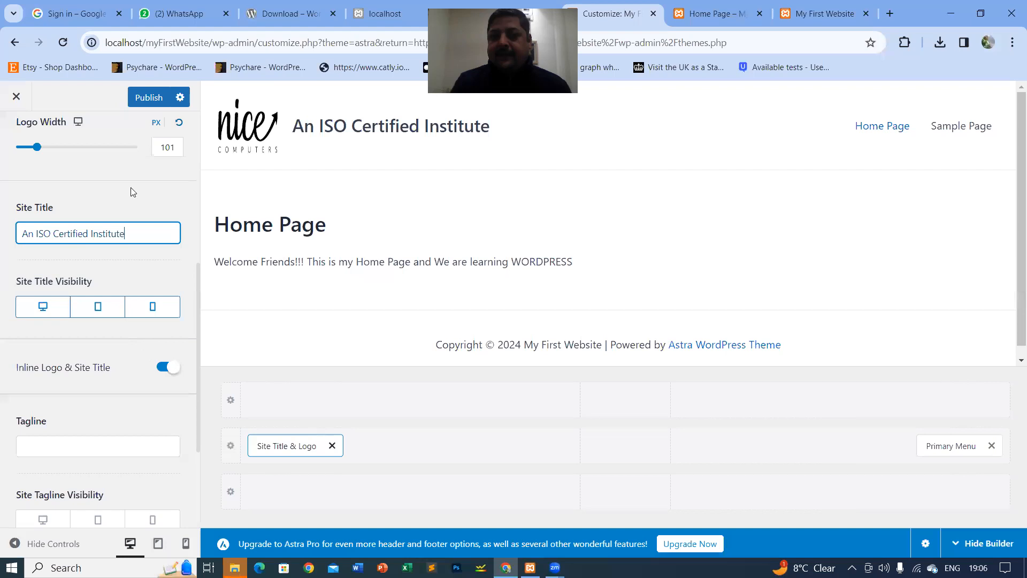
{"action": "left_click", "coordinate": [144, 101]}
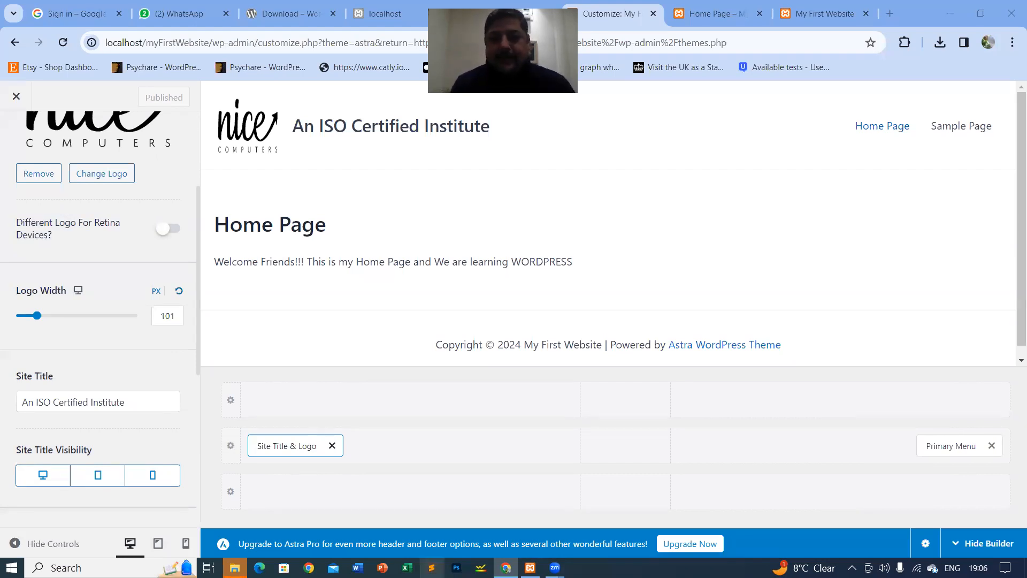
Reopen the customizer for the active Astra theme and check which page is assigned in the Homepage Settings.
{"action": "mouse_move", "coordinate": [242, 505]}
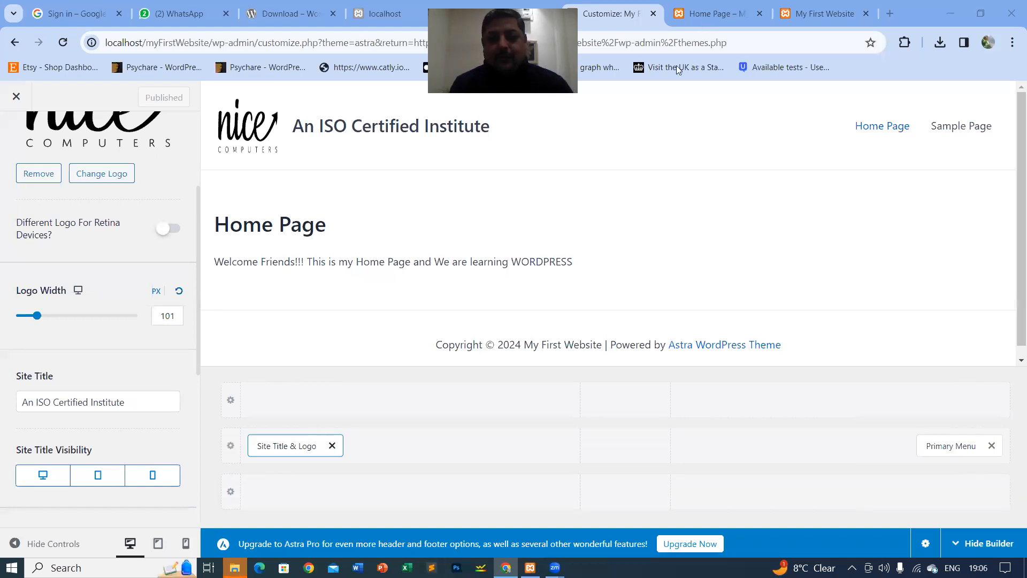
{"action": "mouse_move", "coordinate": [536, 147]}
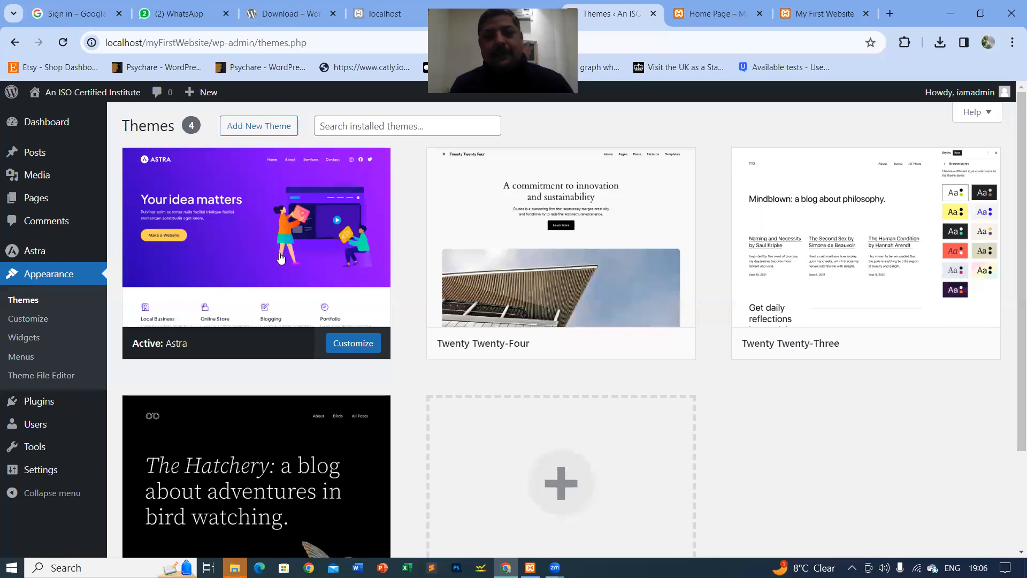
{"action": "left_click", "coordinate": [348, 347]}
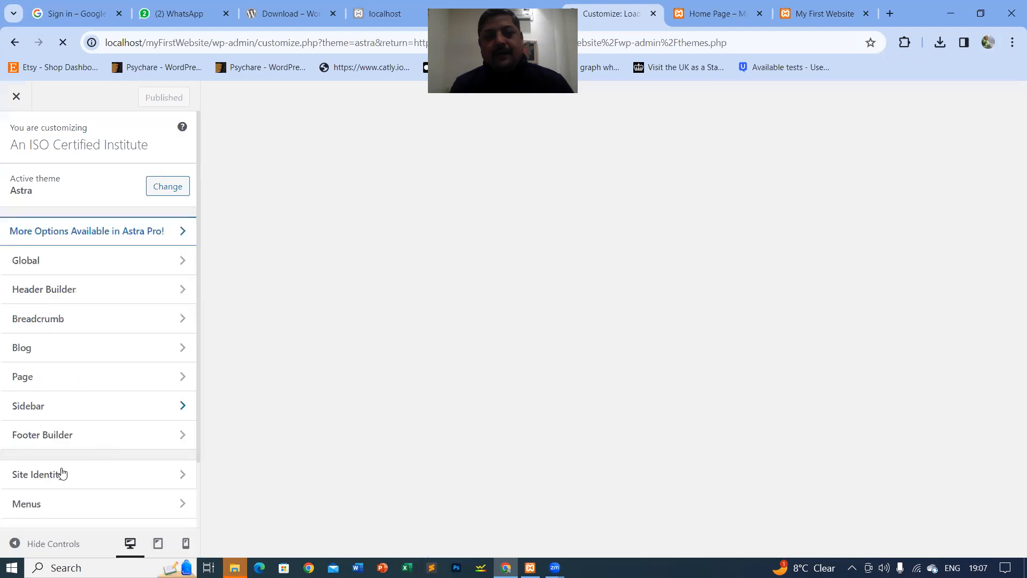
{"action": "scroll", "coordinate": [62, 473], "scroll_direction": "down", "scroll_amount": 1}
{"action": "scroll", "coordinate": [62, 473], "scroll_direction": "down", "scroll_amount": 1}
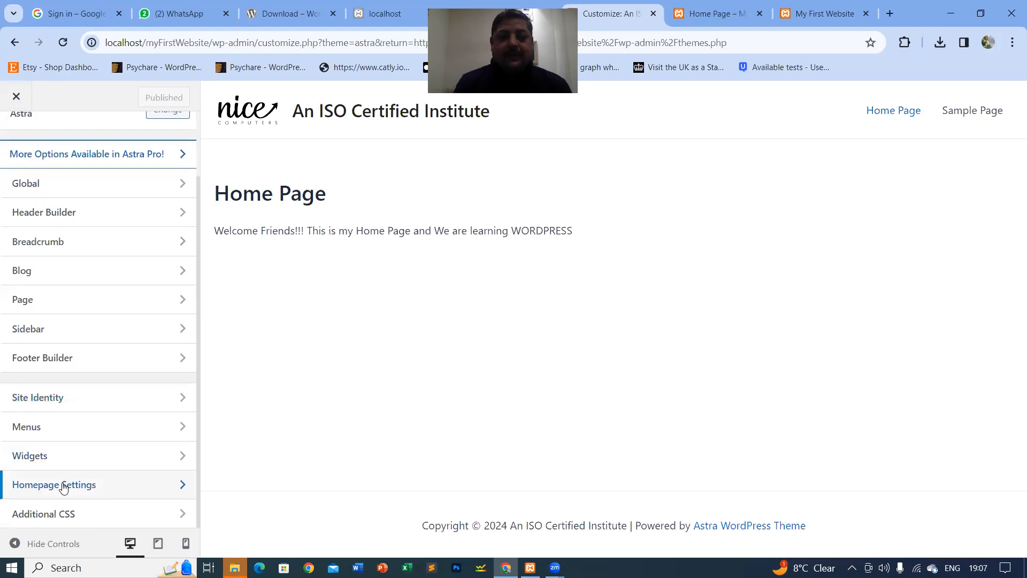
{"action": "left_click", "coordinate": [63, 487]}
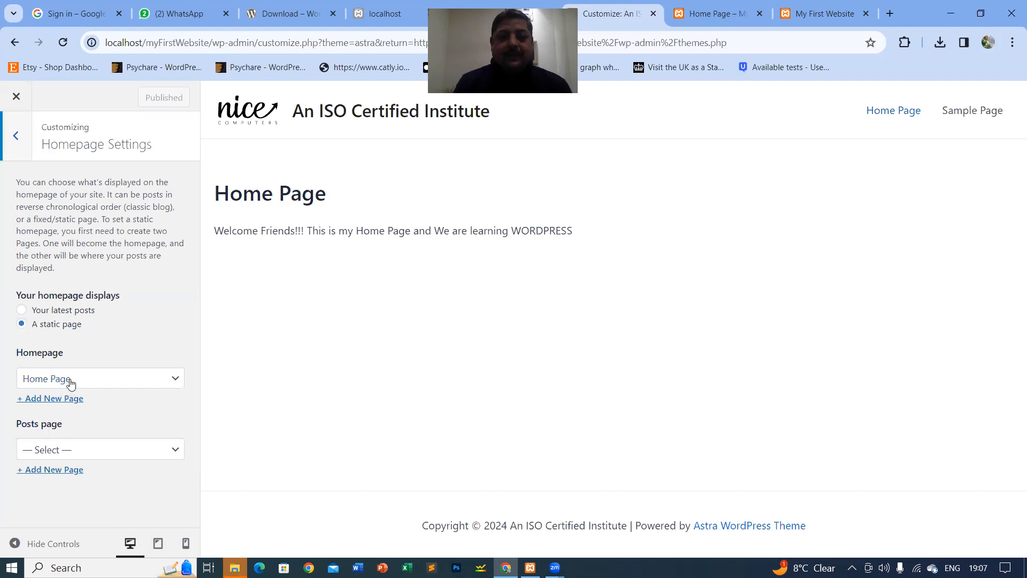
{"action": "left_click", "coordinate": [15, 137]}
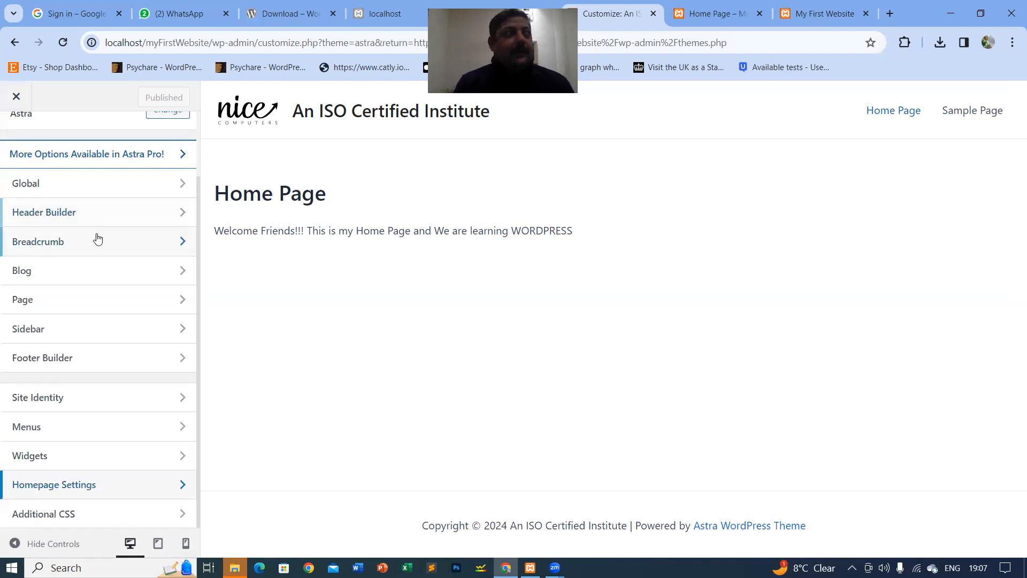
Review the logo, logo width and site title options in the Header Builder's Site Title & Logo settings.
{"action": "scroll", "coordinate": [88, 295], "scroll_direction": "up", "scroll_amount": 2}
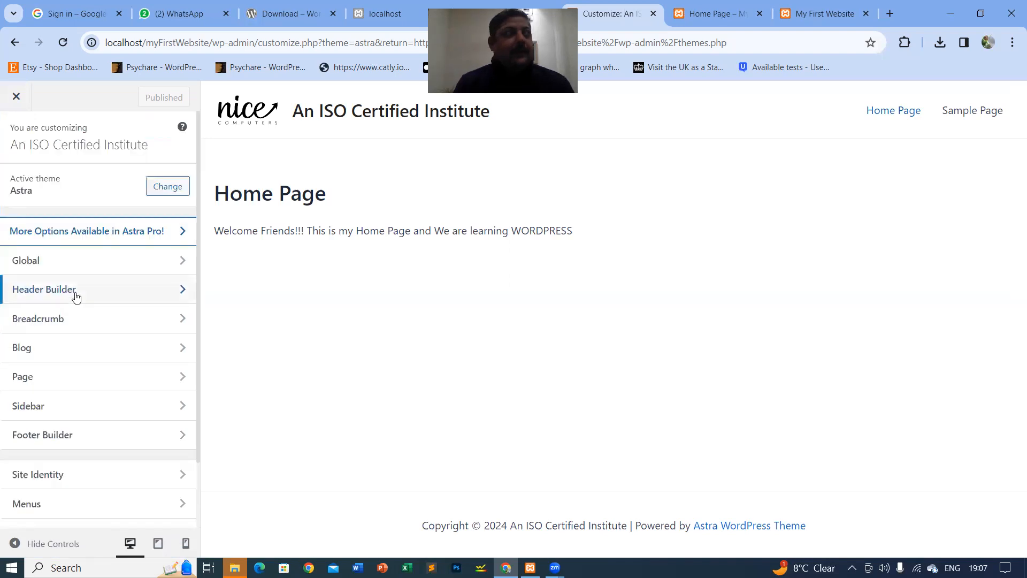
{"action": "left_click", "coordinate": [75, 291]}
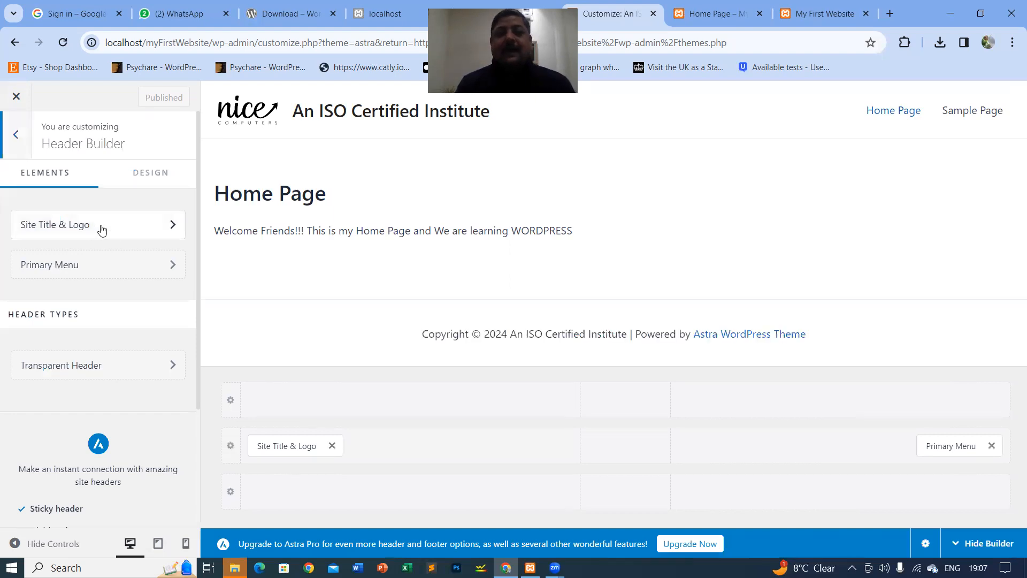
{"action": "left_click", "coordinate": [140, 229]}
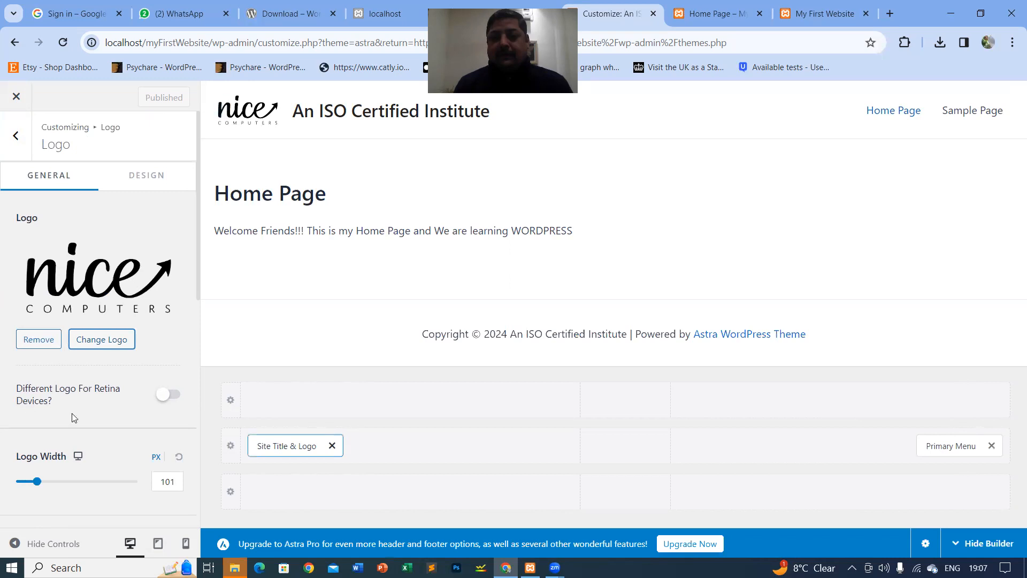
{"action": "scroll", "coordinate": [46, 399], "scroll_direction": "down", "scroll_amount": 3}
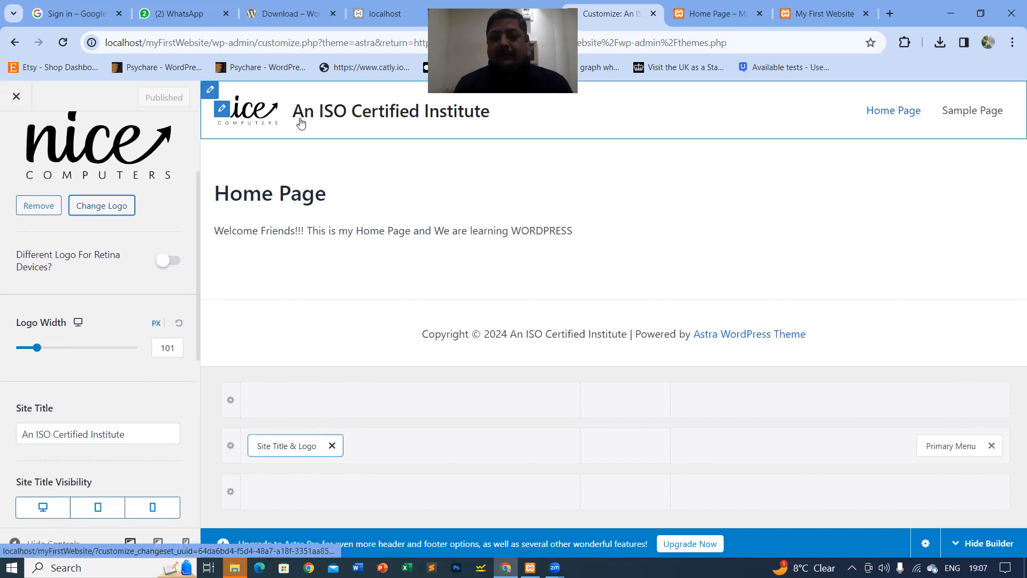
{"action": "left_click_drag", "start_coordinate": [142, 434], "coordinate": [4, 422]}
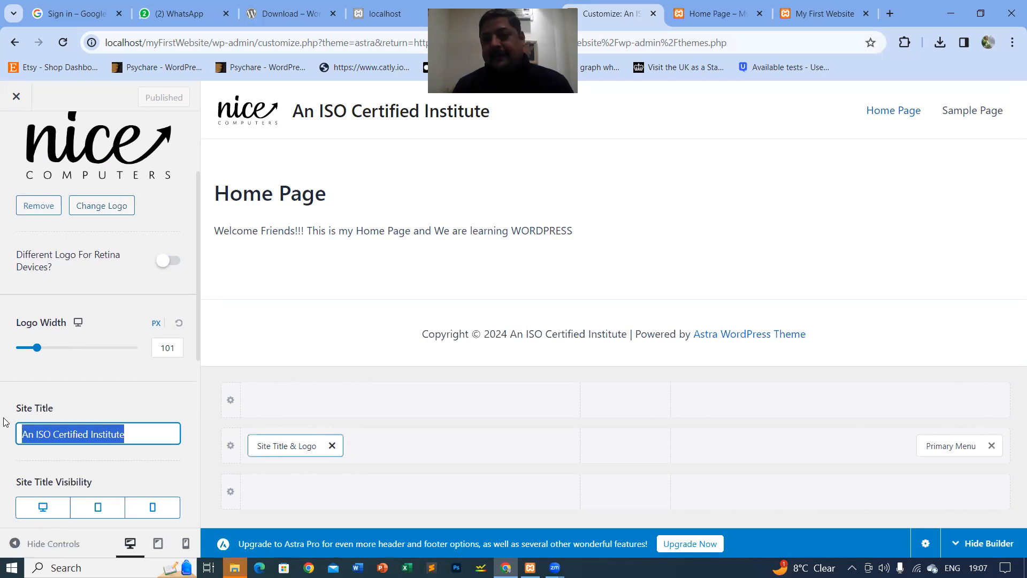
{"action": "scroll", "coordinate": [51, 224], "scroll_direction": "down", "scroll_amount": 3}
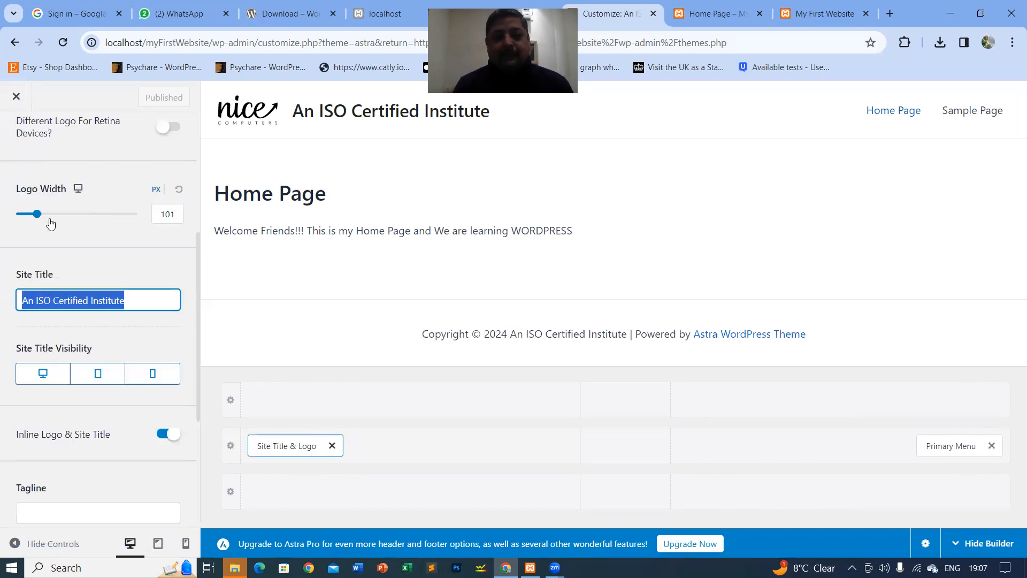
{"action": "scroll", "coordinate": [34, 185], "scroll_direction": "up", "scroll_amount": 5}
{"action": "left_click", "coordinate": [18, 137]}
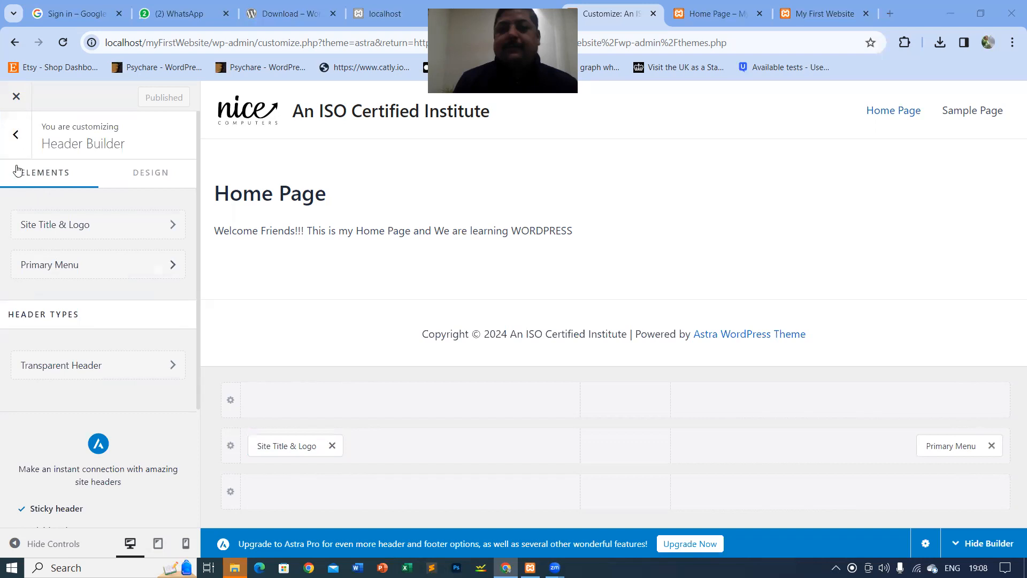
{"action": "left_click", "coordinate": [14, 145]}
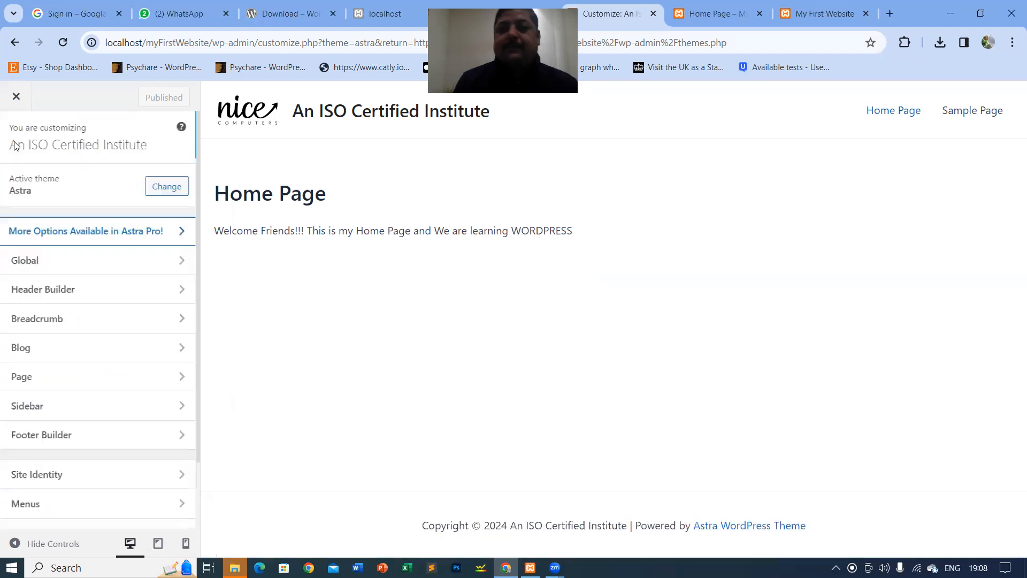
{"action": "left_click", "coordinate": [95, 261]}
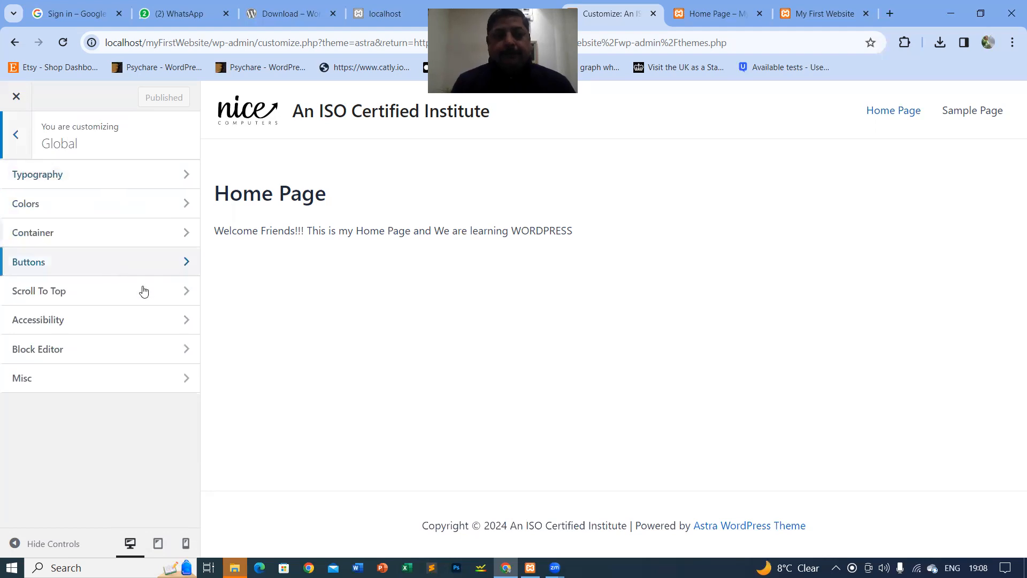
{"action": "left_click", "coordinate": [36, 185]}
{"action": "left_click", "coordinate": [18, 140]}
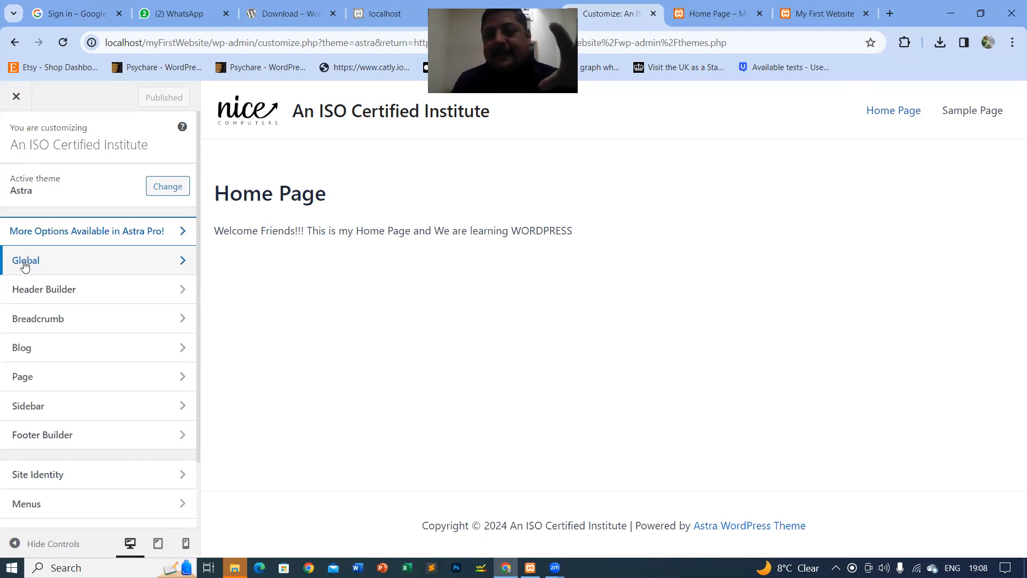
Try several presets in the global Typography settings and apply Playfair Display / Open Sans.
{"action": "left_click", "coordinate": [23, 266]}
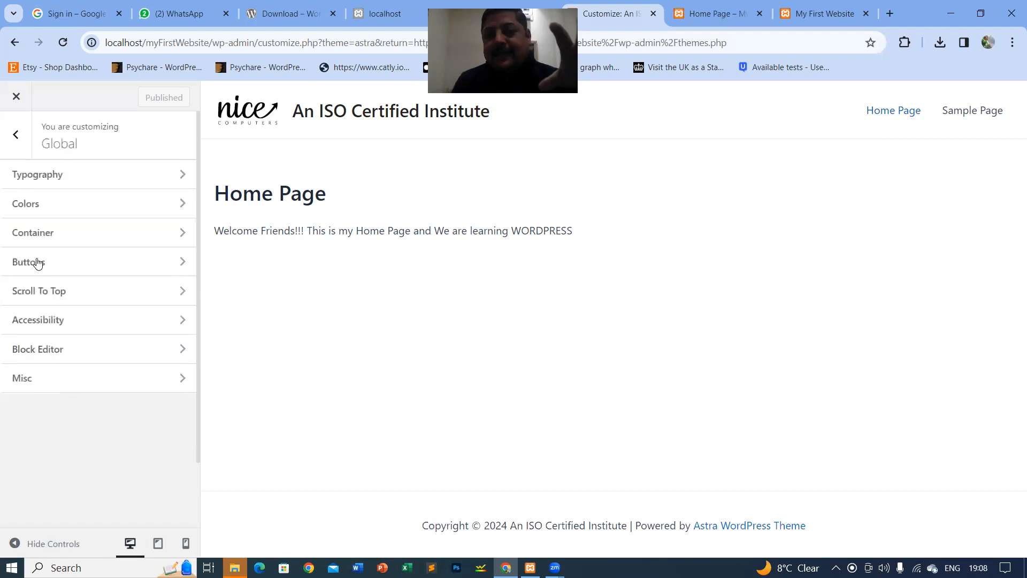
{"action": "left_click", "coordinate": [57, 181]}
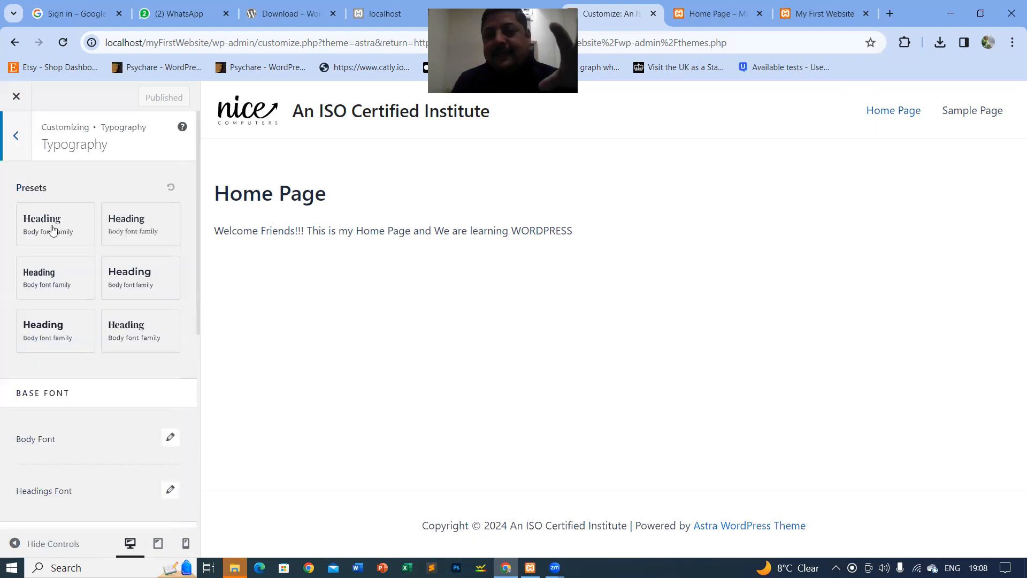
{"action": "left_click", "coordinate": [56, 237]}
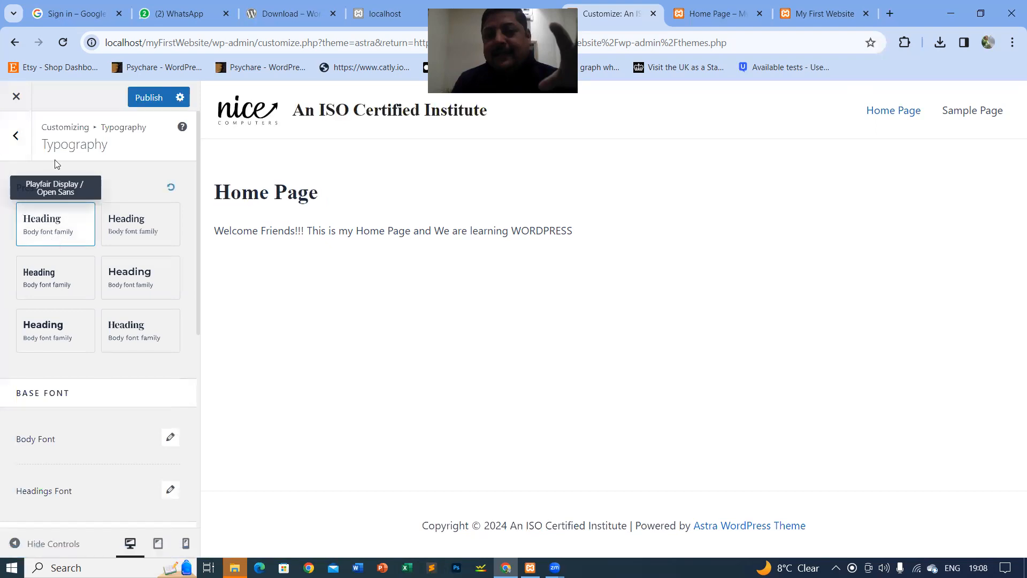
{"action": "left_click", "coordinate": [140, 230]}
{"action": "left_click", "coordinate": [51, 298]}
{"action": "left_click", "coordinate": [126, 293]}
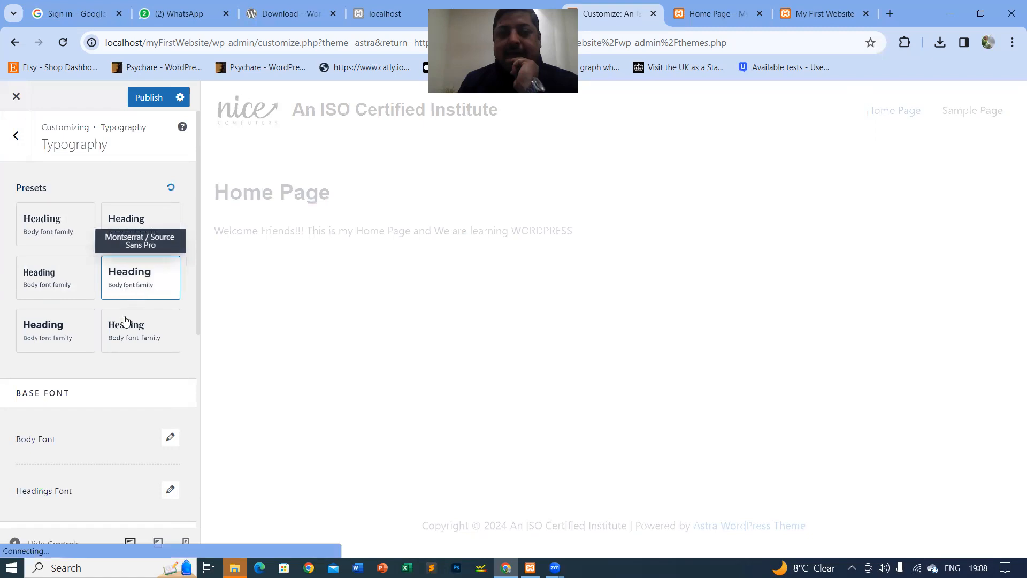
{"action": "left_click", "coordinate": [127, 342]}
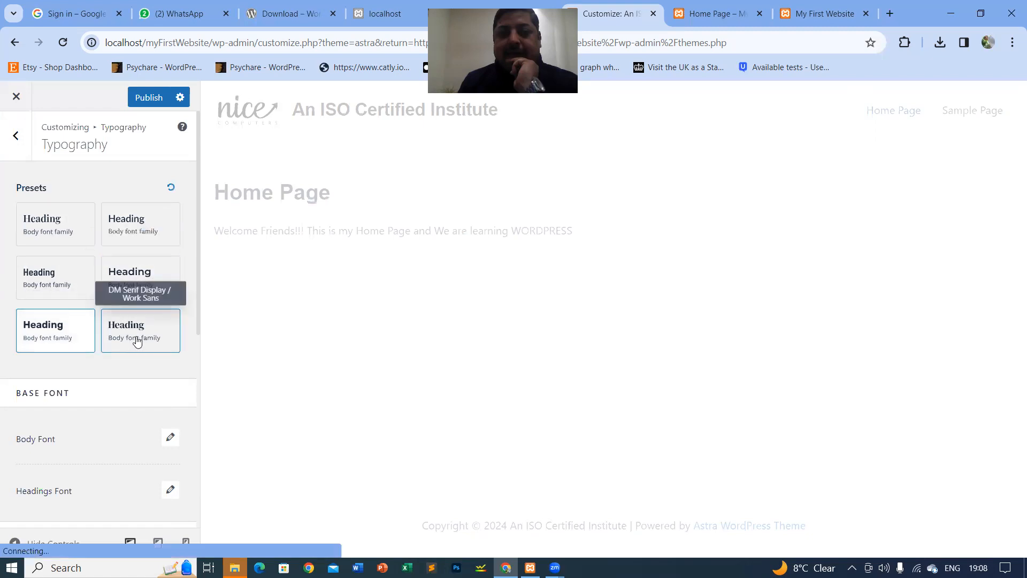
{"action": "left_click", "coordinate": [69, 229]}
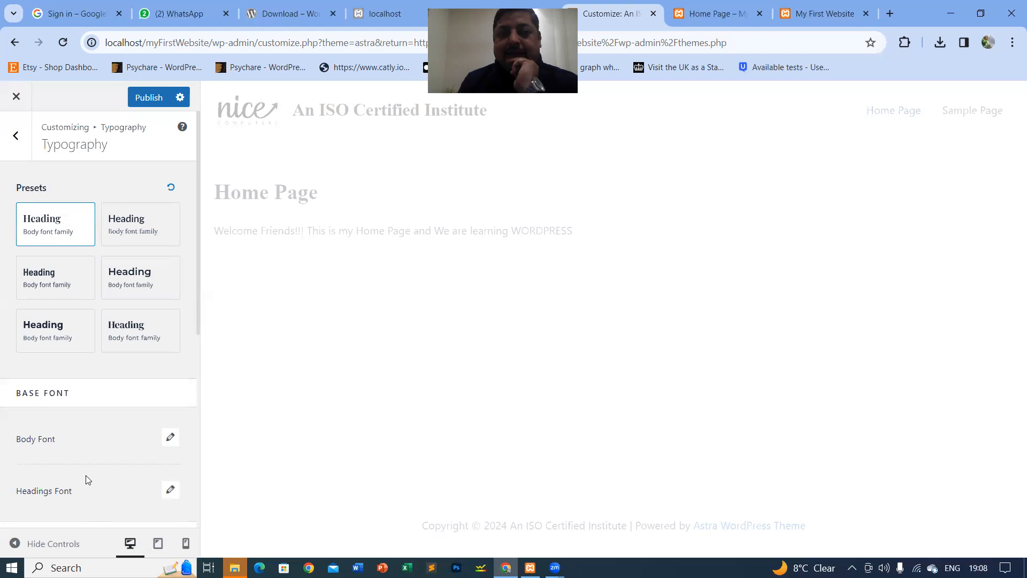
Set the global body font to the Helvetica family with the Bold 700 weight.
{"action": "scroll", "coordinate": [45, 405], "scroll_direction": "down", "scroll_amount": 1}
{"action": "scroll", "coordinate": [45, 405], "scroll_direction": "down", "scroll_amount": 2}
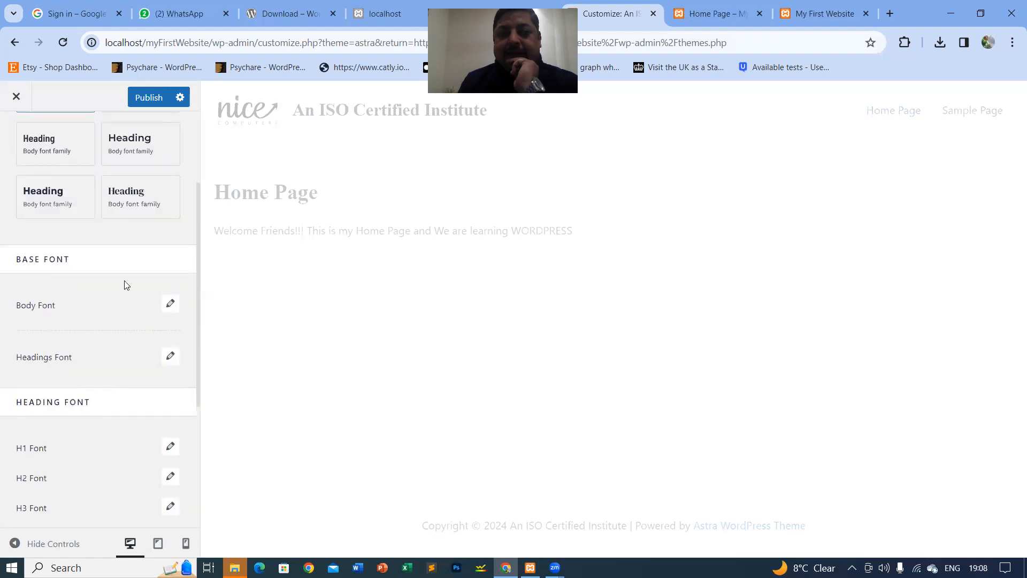
{"action": "scroll", "coordinate": [125, 281], "scroll_direction": "down", "scroll_amount": 3}
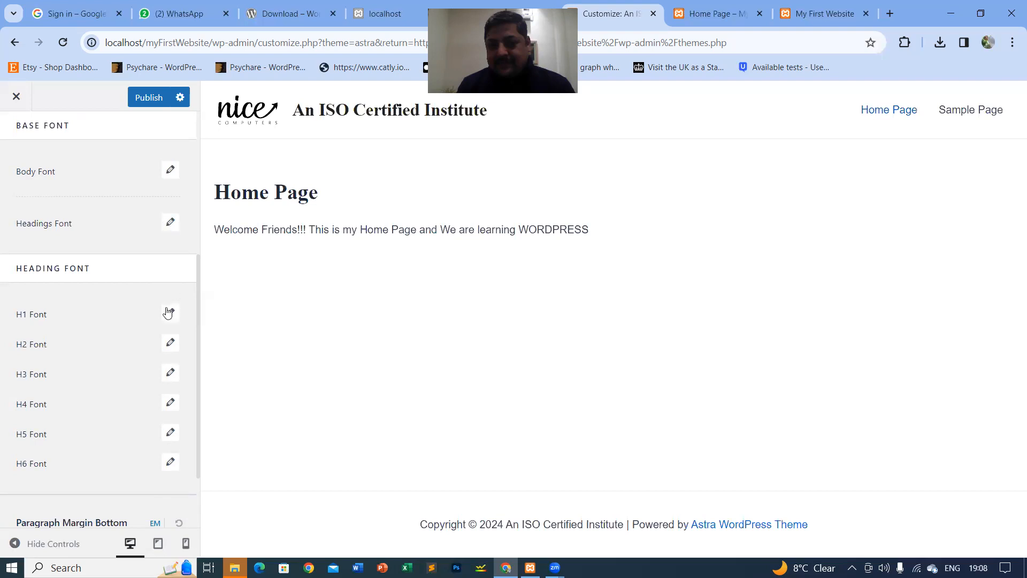
{"action": "left_click", "coordinate": [170, 172]}
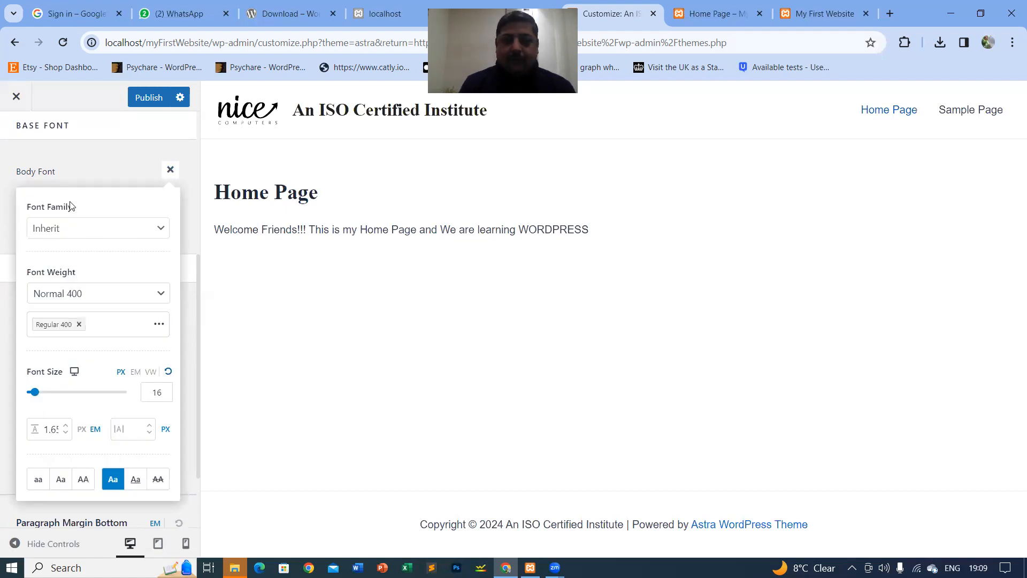
{"action": "left_click", "coordinate": [153, 234]}
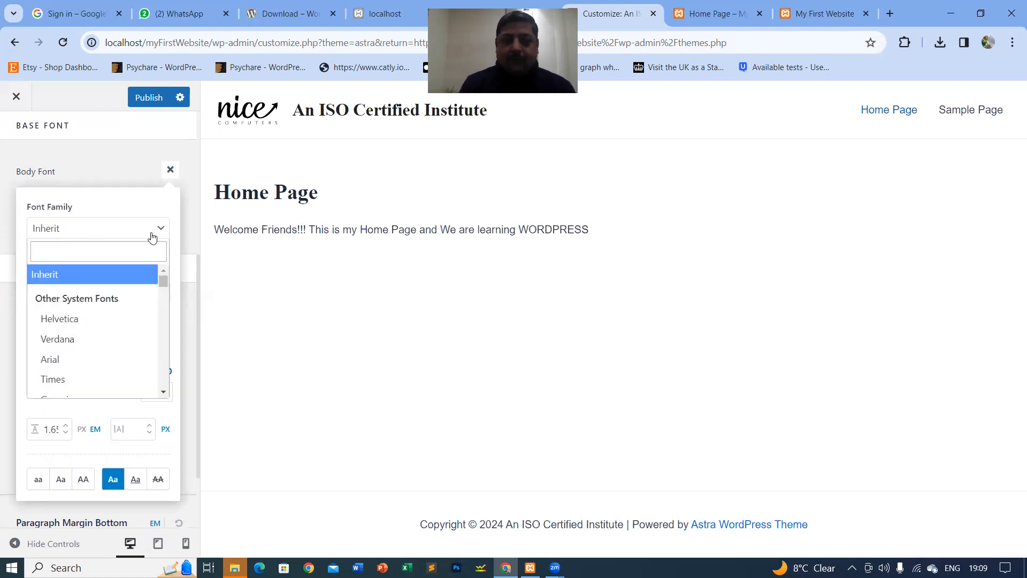
{"action": "left_click", "coordinate": [75, 321]}
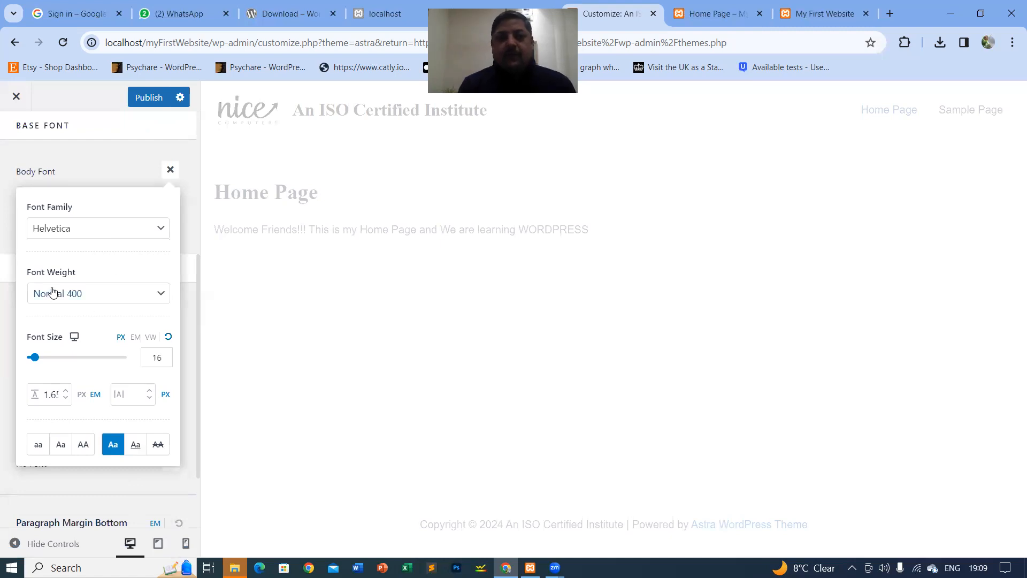
{"action": "left_click", "coordinate": [158, 294]}
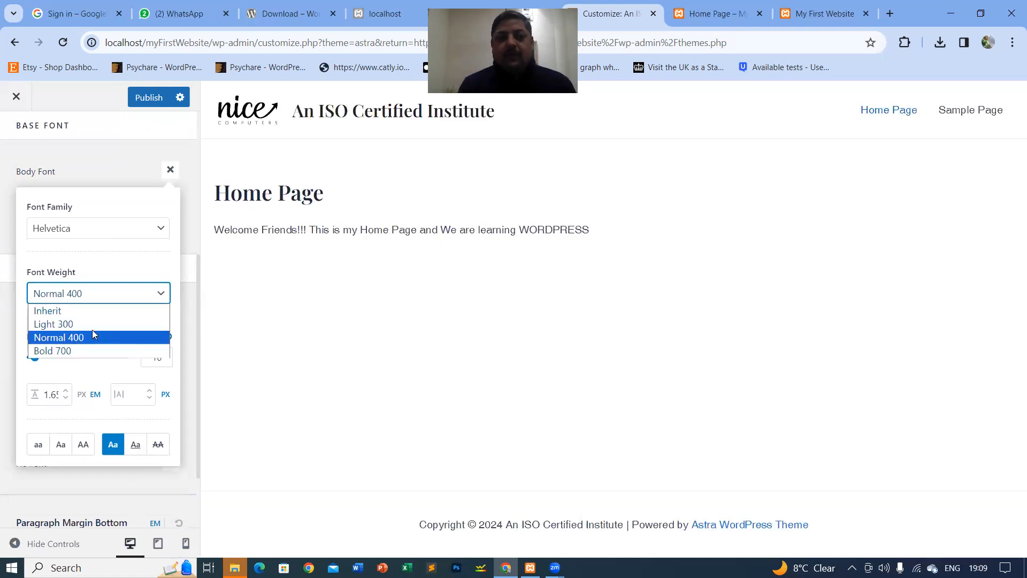
{"action": "left_click", "coordinate": [63, 351]}
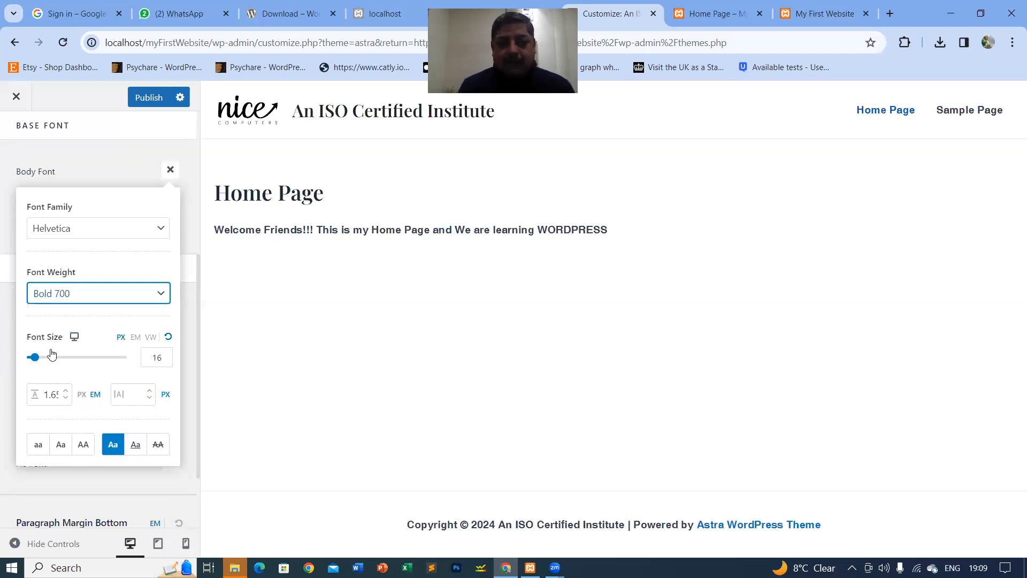
Try larger body font sizes, settle on 17 px and close the body font settings.
{"action": "left_click_drag", "start_coordinate": [36, 359], "coordinate": [59, 364]}
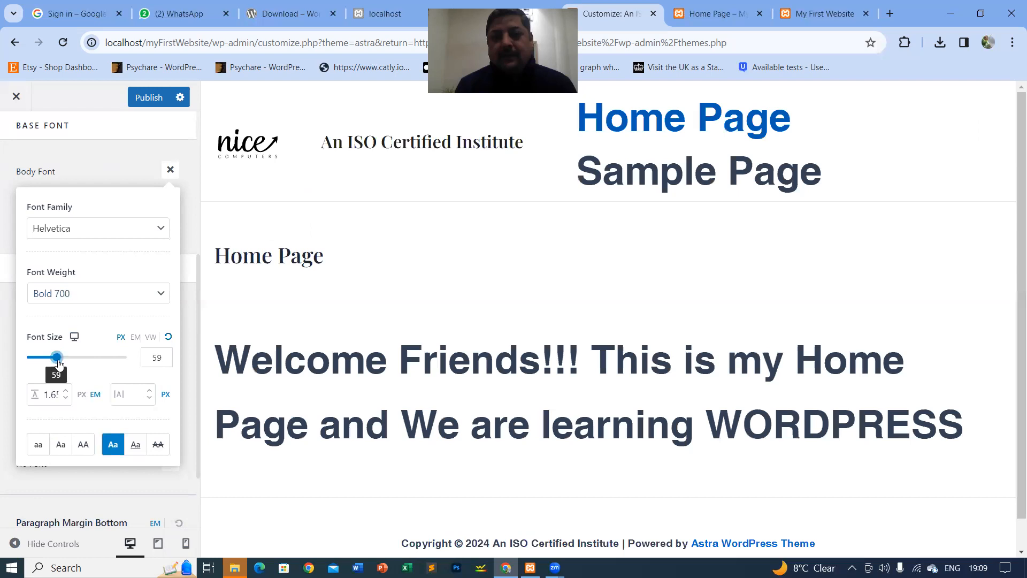
{"action": "left_click", "coordinate": [45, 363]}
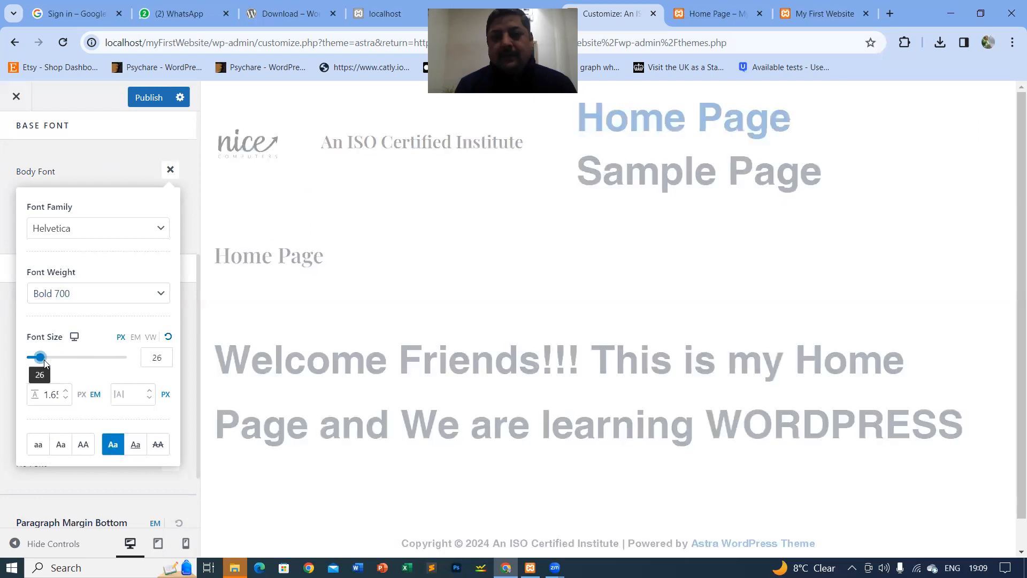
{"action": "key", "text": "Left"}
{"action": "key", "text": "Left"}
{"action": "key", "text": "Left"}
{"action": "key", "text": "Left"}
{"action": "key", "text": "Left"}
{"action": "key", "text": "Left"}
{"action": "key", "text": "Left"}
{"action": "key", "text": "Left"}
{"action": "key", "text": "Left"}
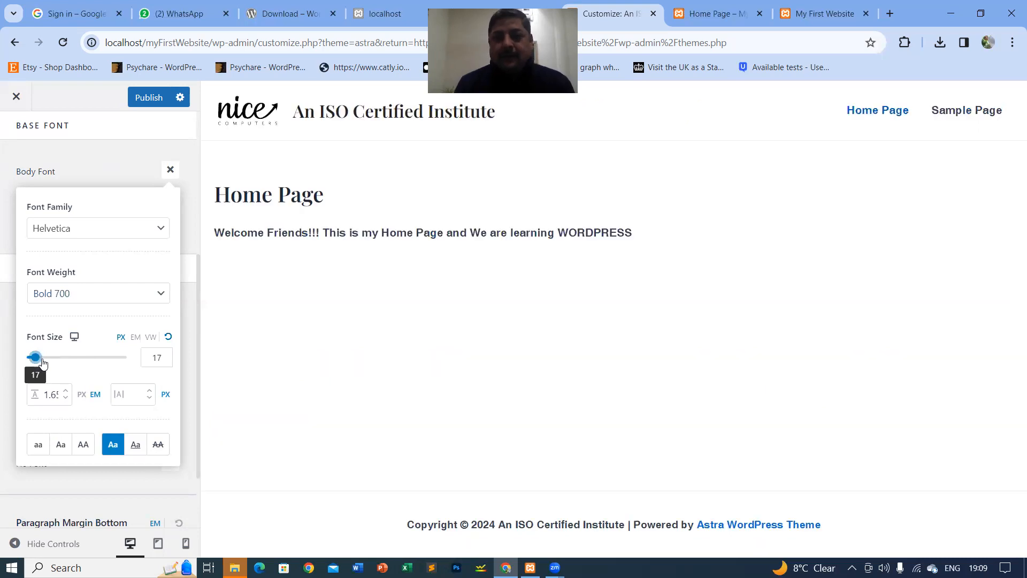
{"action": "left_click", "coordinate": [168, 170]}
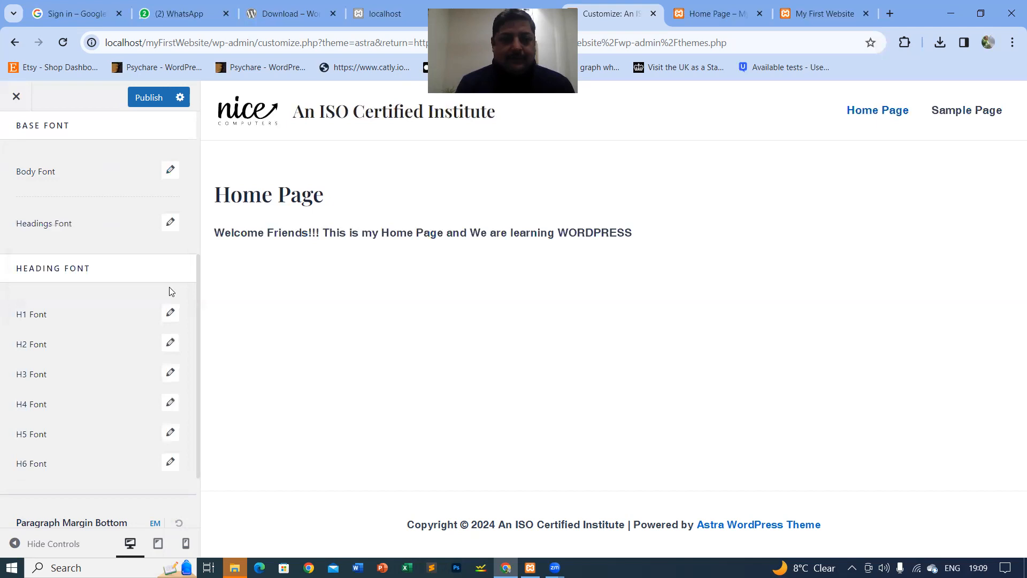
Review the H1 font options and the paragraph bottom margin setting in the global typography, then return to the Global settings.
{"action": "scroll", "coordinate": [53, 276], "scroll_direction": "down", "scroll_amount": 1}
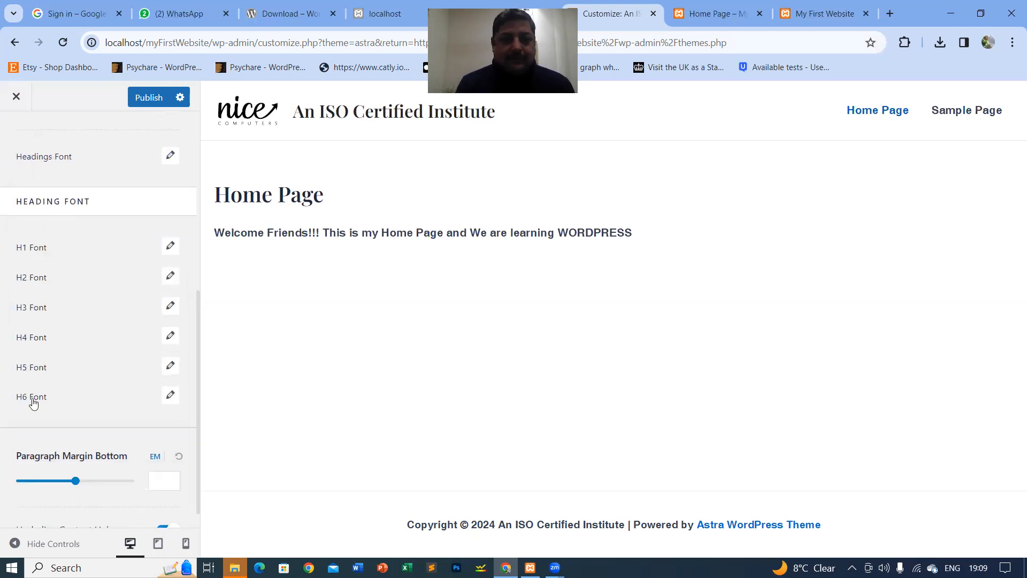
{"action": "left_click", "coordinate": [169, 248]}
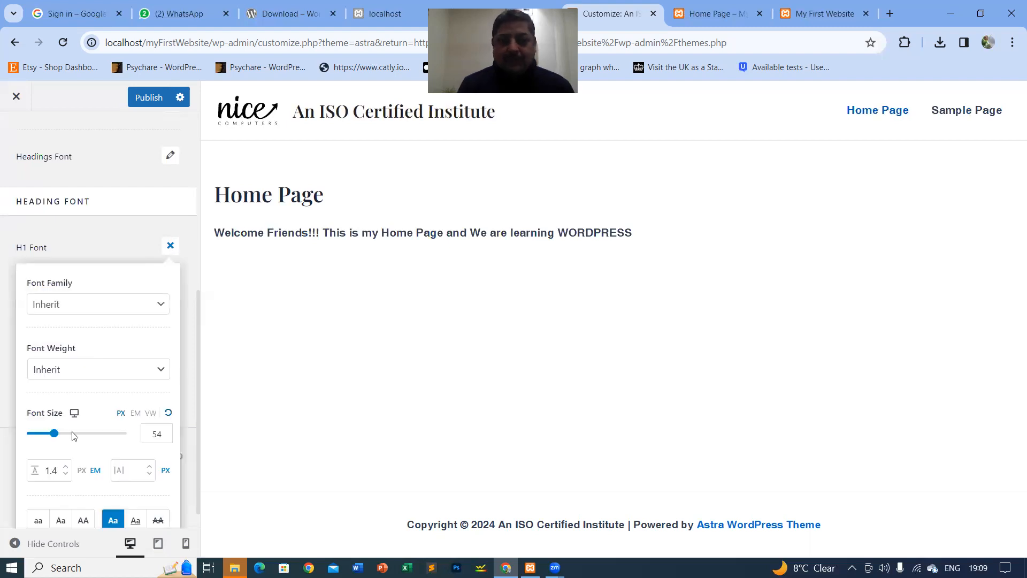
{"action": "scroll", "coordinate": [118, 431], "scroll_direction": "down", "scroll_amount": 1}
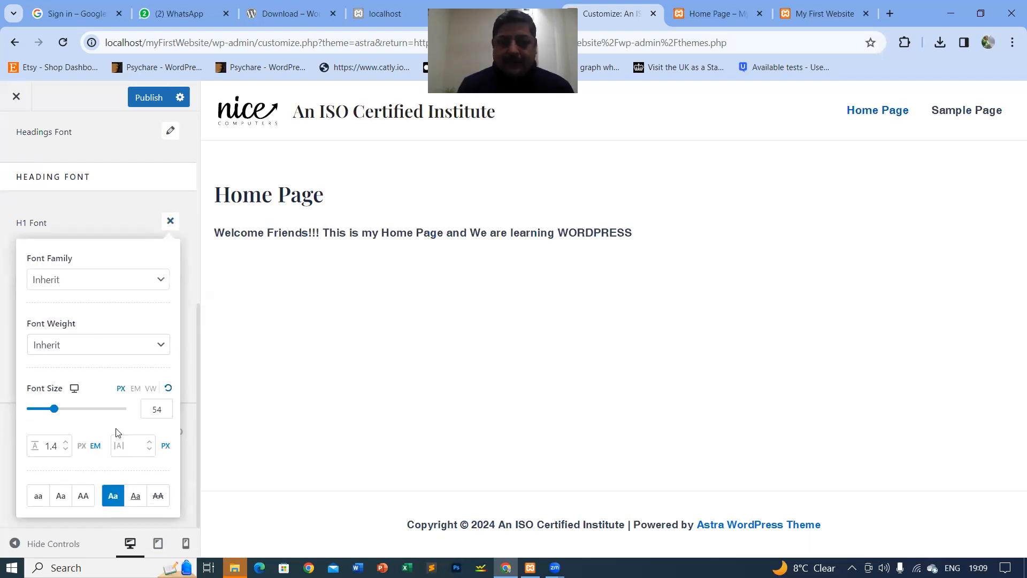
{"action": "left_click", "coordinate": [170, 221]}
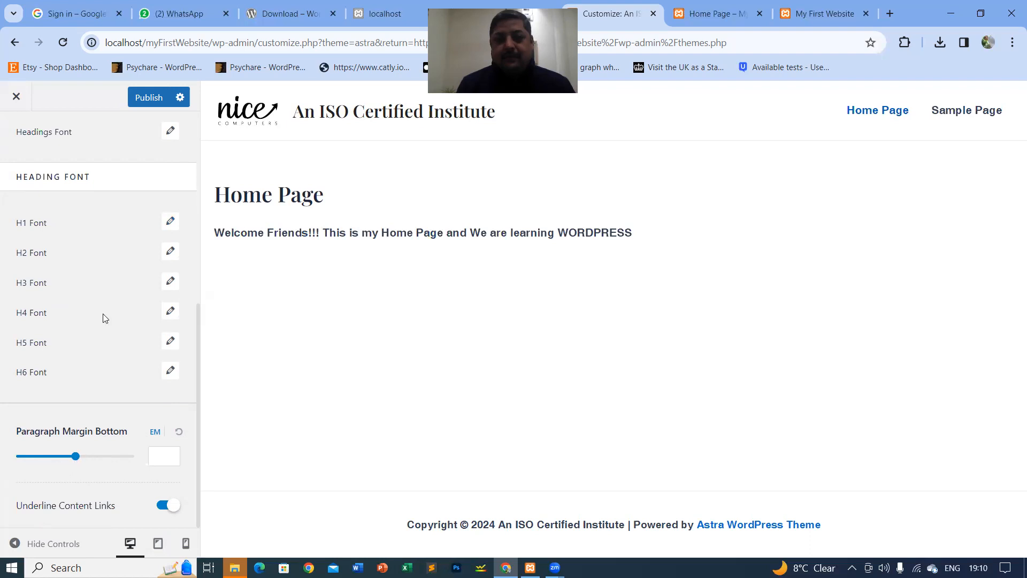
{"action": "left_click_drag", "start_coordinate": [75, 456], "coordinate": [68, 456]}
{"action": "scroll", "coordinate": [96, 248], "scroll_direction": "up", "scroll_amount": 7}
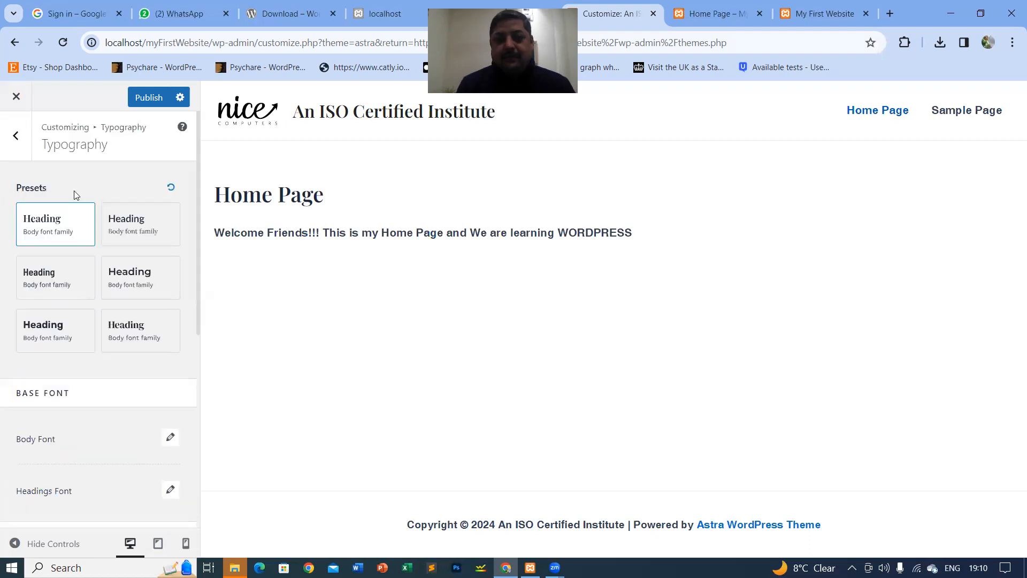
{"action": "left_click", "coordinate": [15, 144]}
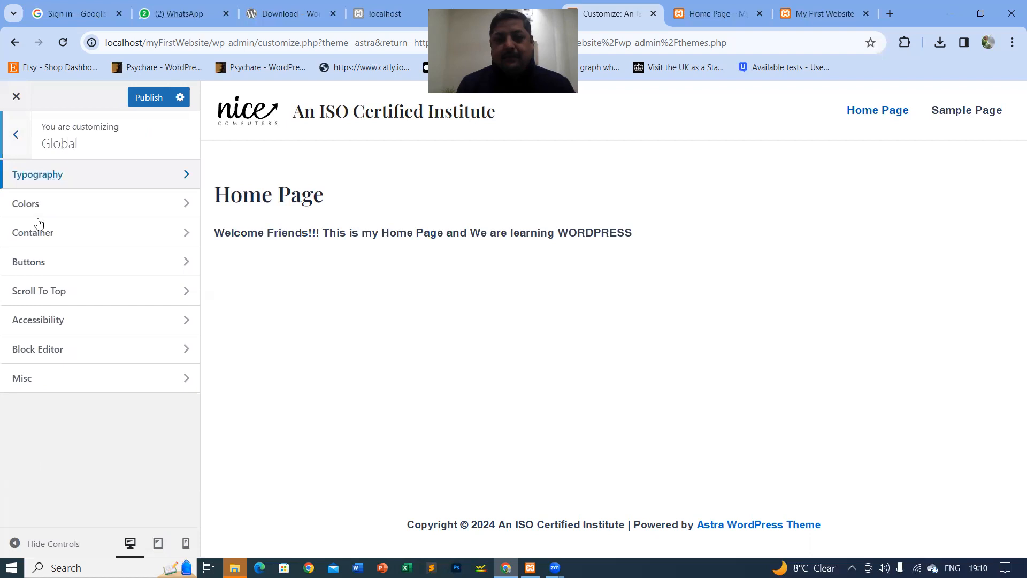
Compare the Style 2 and Style 3 global color palettes and apply Style 2.
{"action": "left_click", "coordinate": [37, 203]}
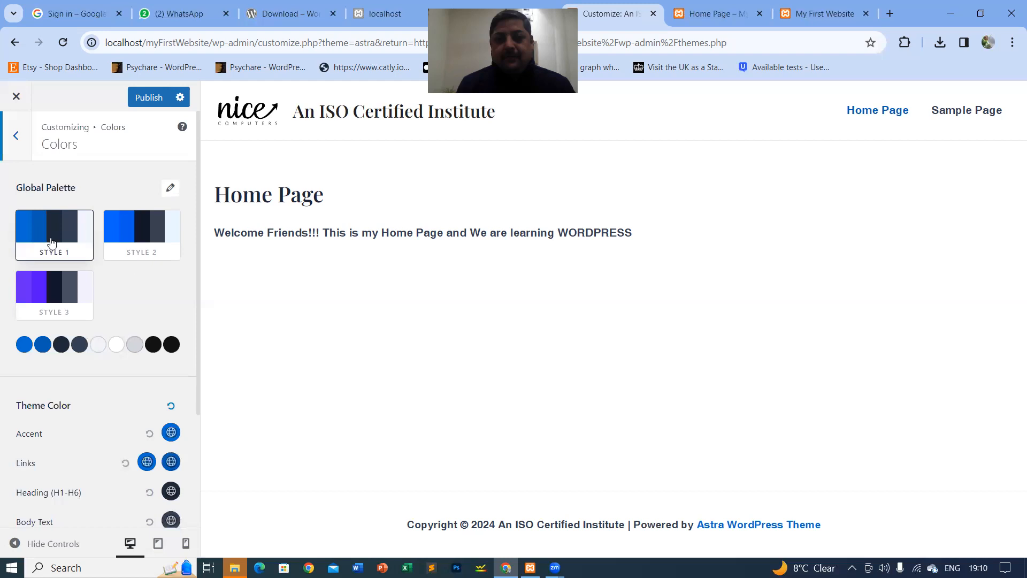
{"action": "left_click", "coordinate": [140, 250]}
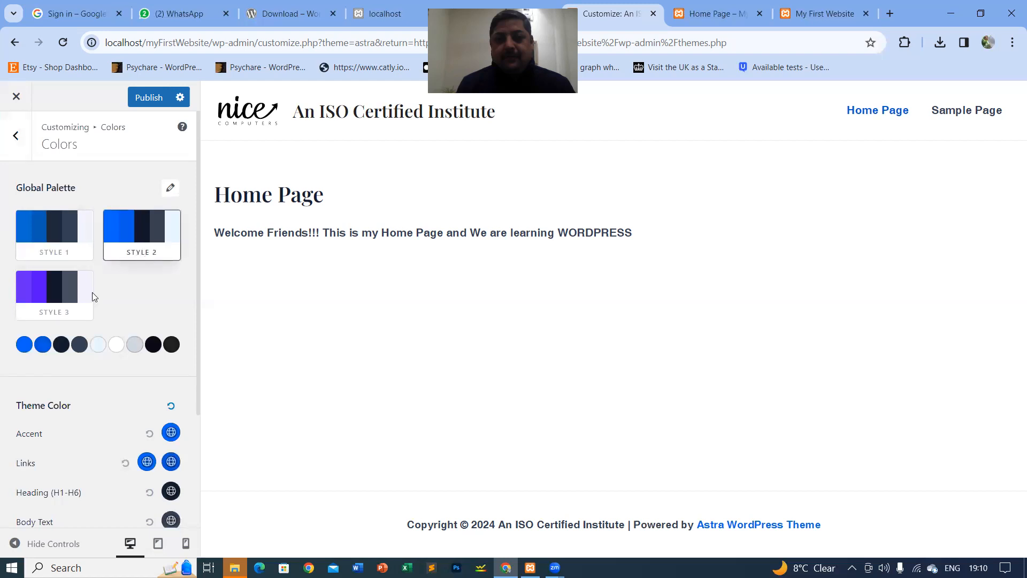
{"action": "left_click", "coordinate": [51, 296]}
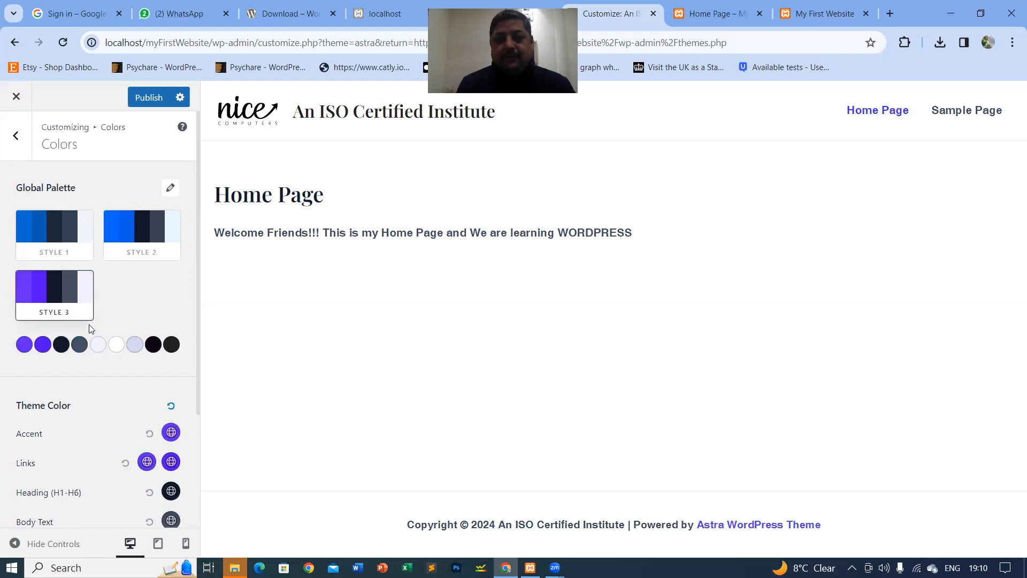
{"action": "scroll", "coordinate": [89, 324], "scroll_direction": "down", "scroll_amount": 3}
{"action": "scroll", "coordinate": [80, 166], "scroll_direction": "up", "scroll_amount": 2}
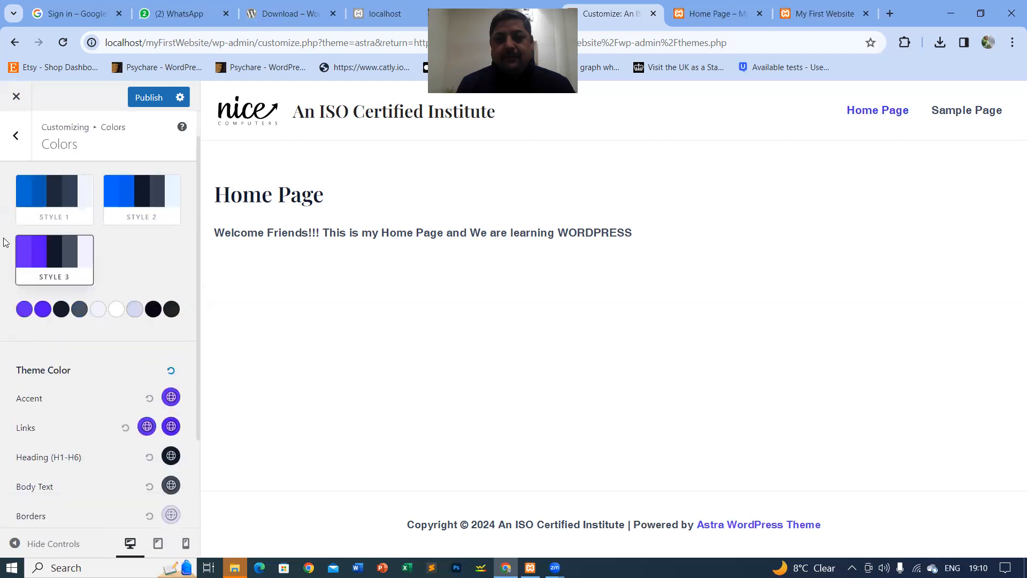
{"action": "scroll", "coordinate": [4, 242], "scroll_direction": "up", "scroll_amount": 1}
{"action": "left_click", "coordinate": [137, 226]}
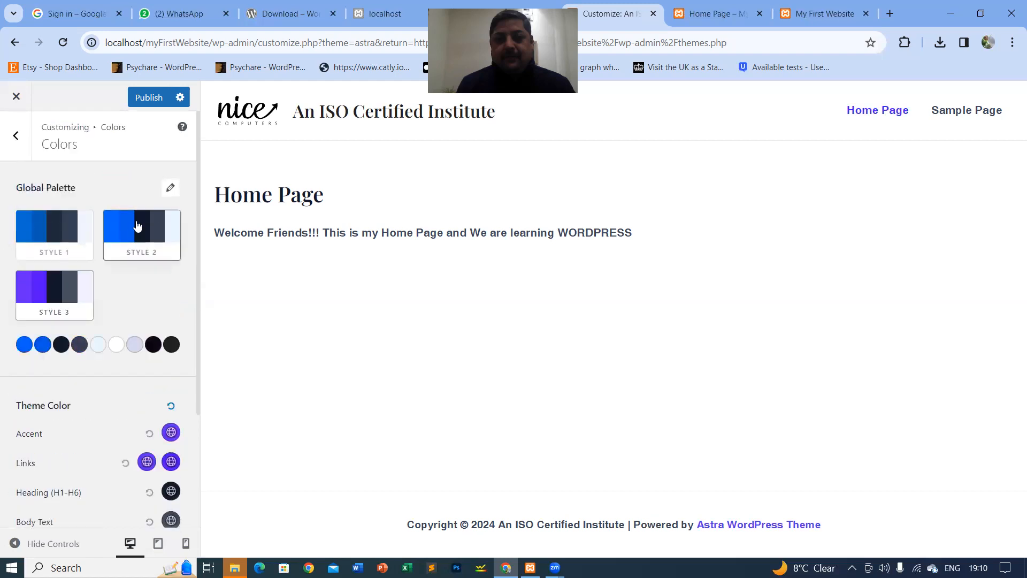
{"action": "left_click", "coordinate": [16, 136]}
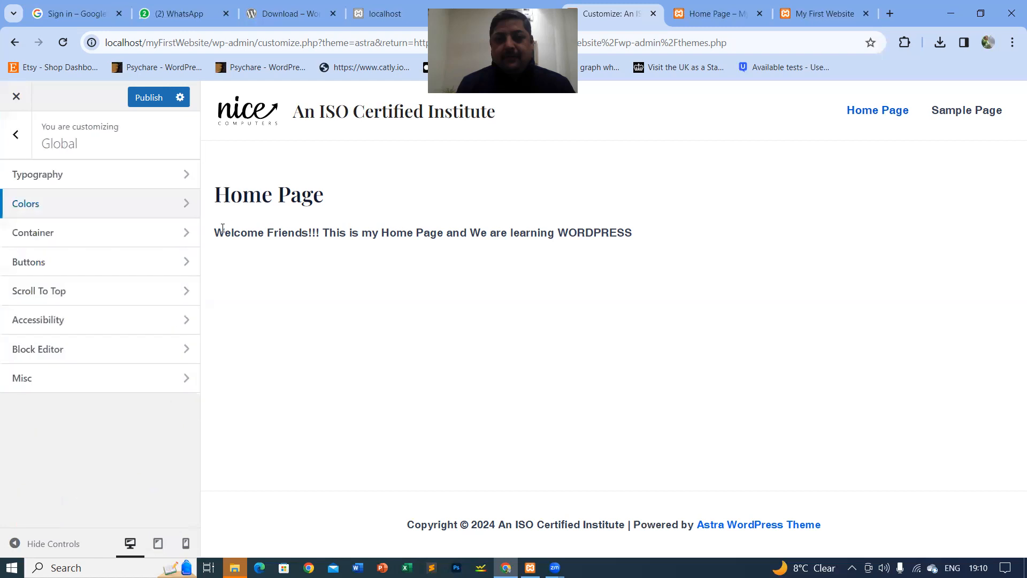
Try several presets for the primary buttons and apply the filled, fully rounded one.
{"action": "left_click", "coordinate": [71, 263]}
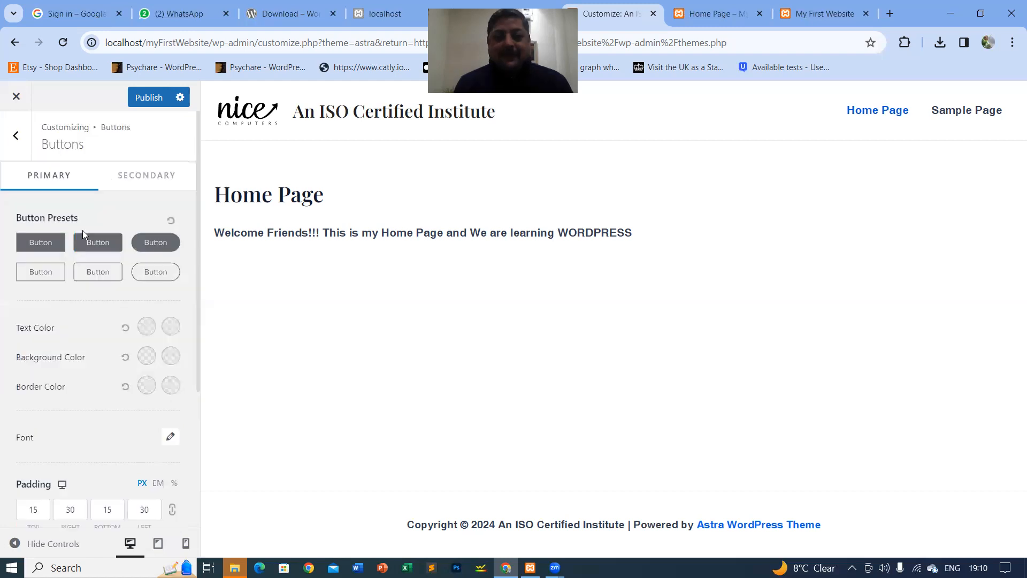
{"action": "left_click", "coordinate": [45, 250]}
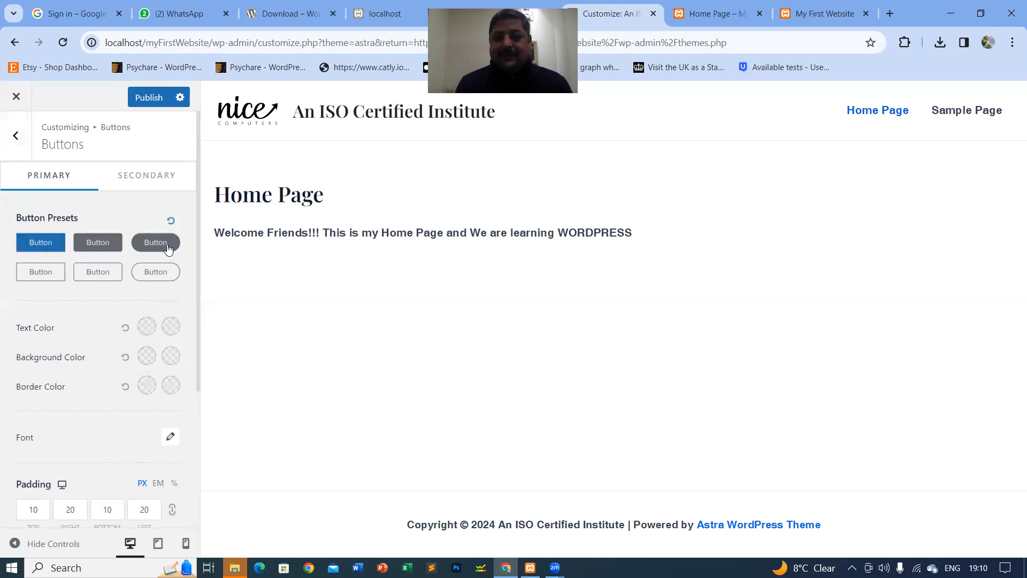
{"action": "left_click", "coordinate": [159, 274]}
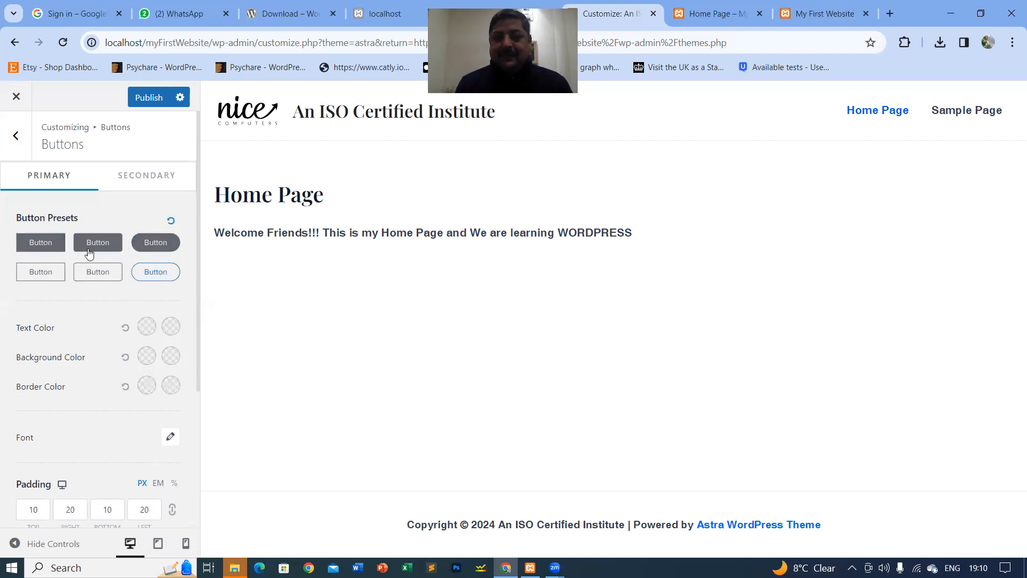
{"action": "left_click", "coordinate": [149, 249]}
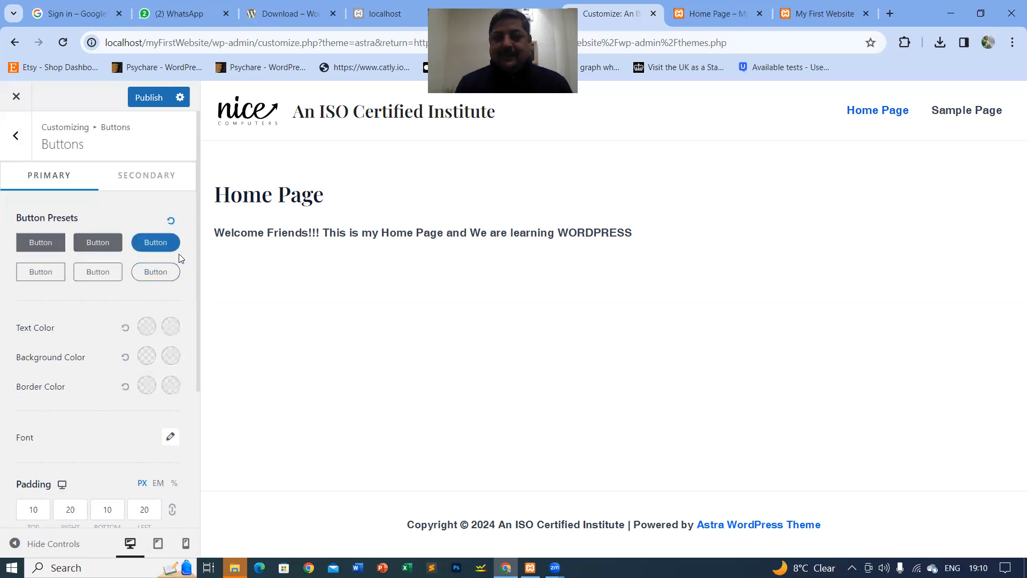
{"action": "scroll", "coordinate": [179, 254], "scroll_direction": "down", "scroll_amount": 1}
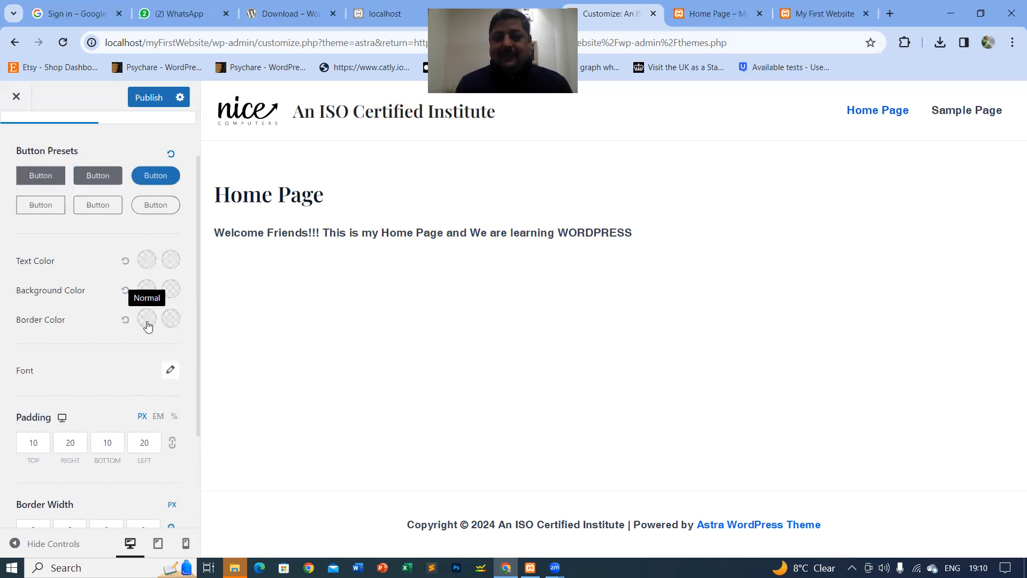
{"action": "scroll", "coordinate": [151, 294], "scroll_direction": "up", "scroll_amount": 1}
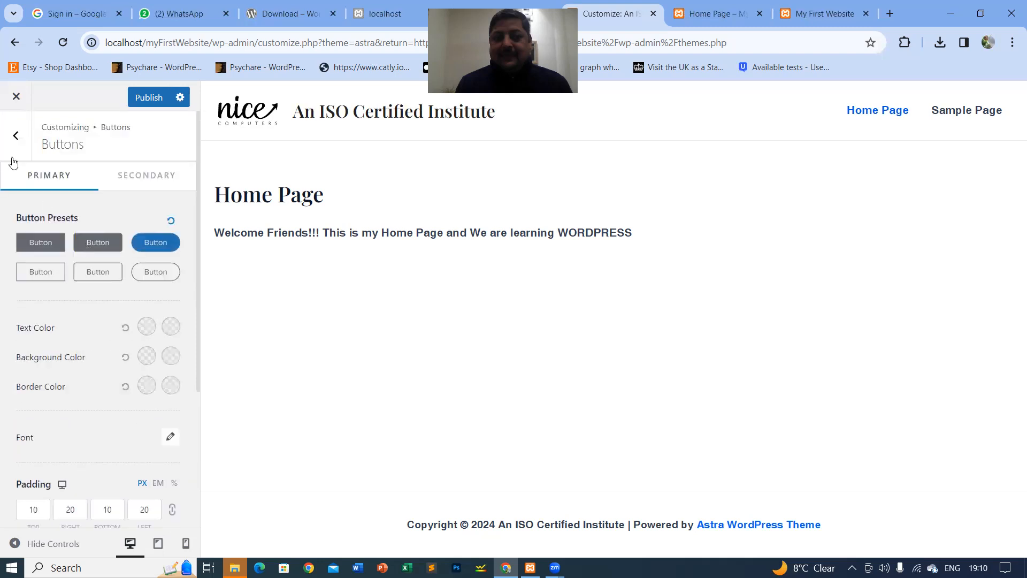
{"action": "left_click", "coordinate": [15, 137]}
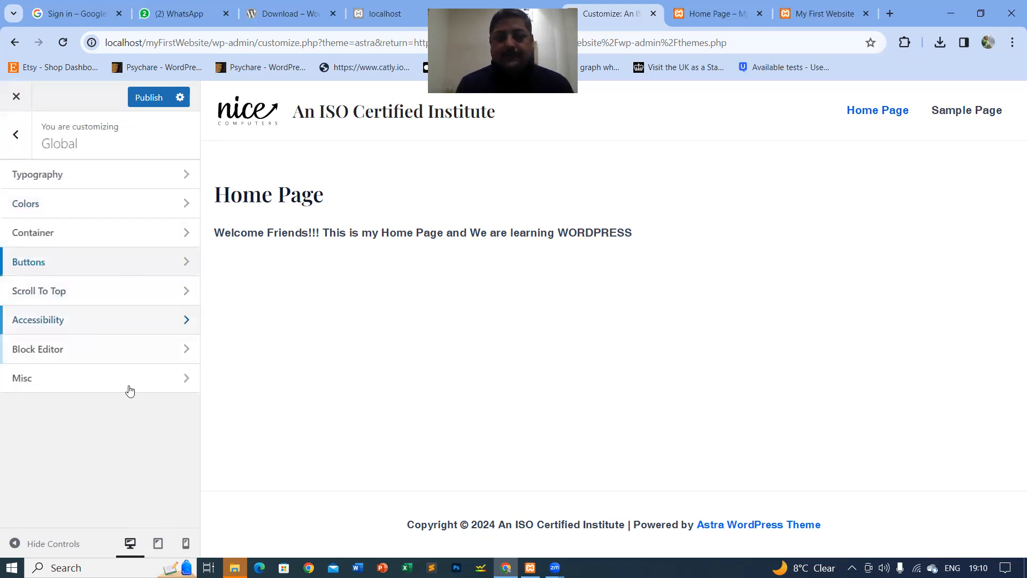
Publish the customization changes and close the customizer to return to the Themes page.
{"action": "left_click", "coordinate": [16, 137]}
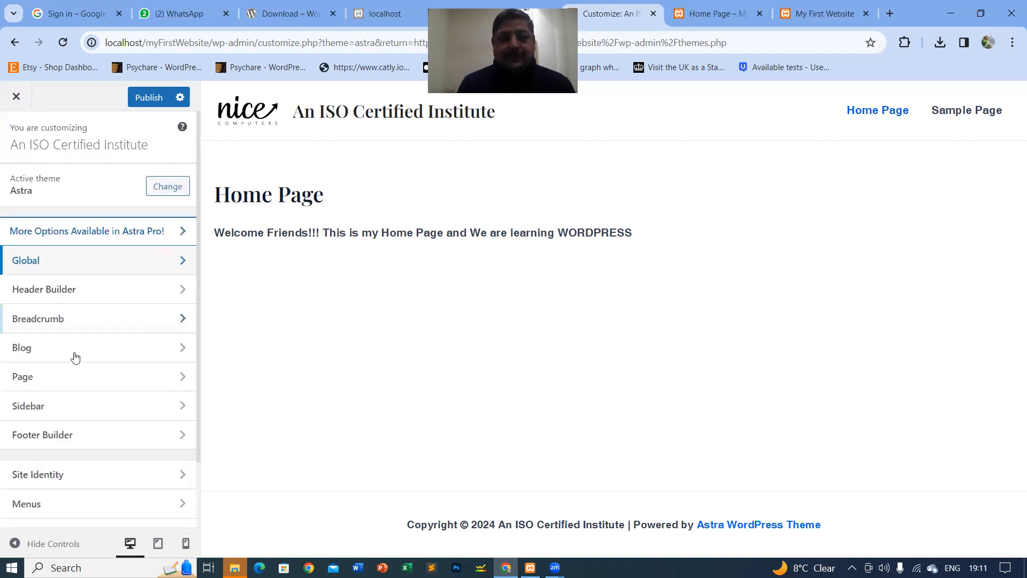
{"action": "scroll", "coordinate": [74, 355], "scroll_direction": "down", "scroll_amount": 1}
{"action": "scroll", "coordinate": [62, 330], "scroll_direction": "down", "scroll_amount": 1}
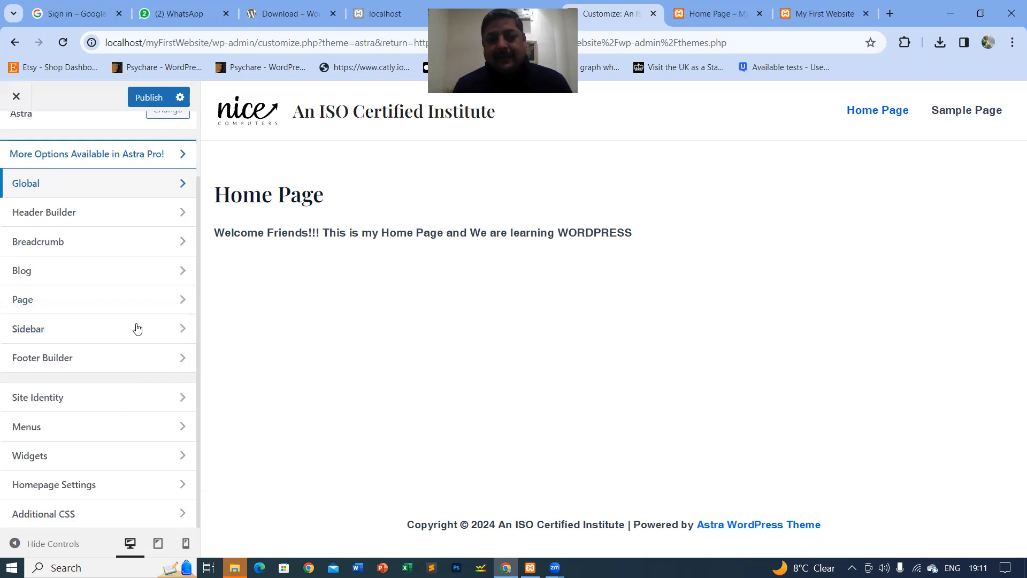
{"action": "scroll", "coordinate": [138, 328], "scroll_direction": "up", "scroll_amount": 2}
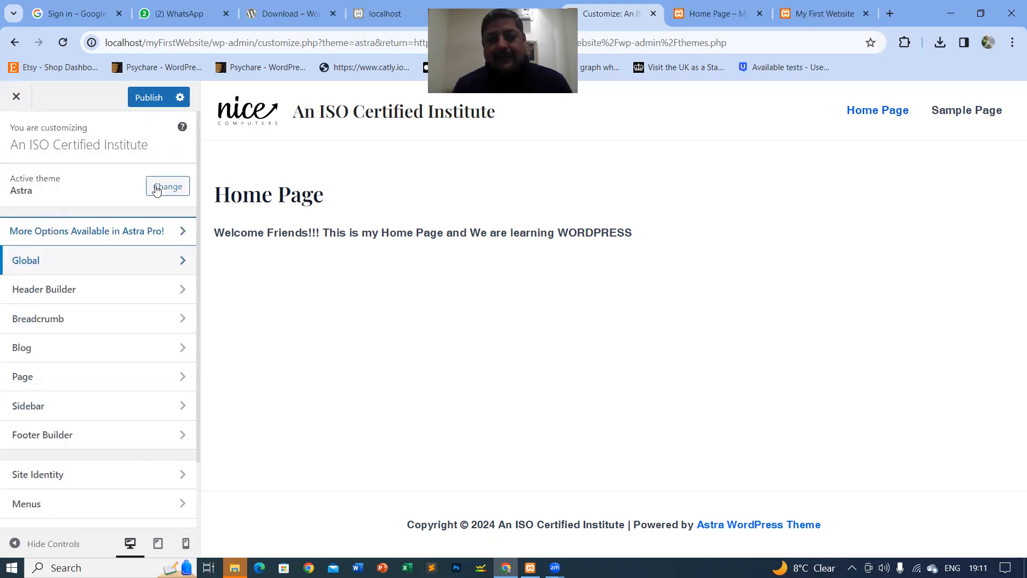
{"action": "left_click", "coordinate": [144, 99]}
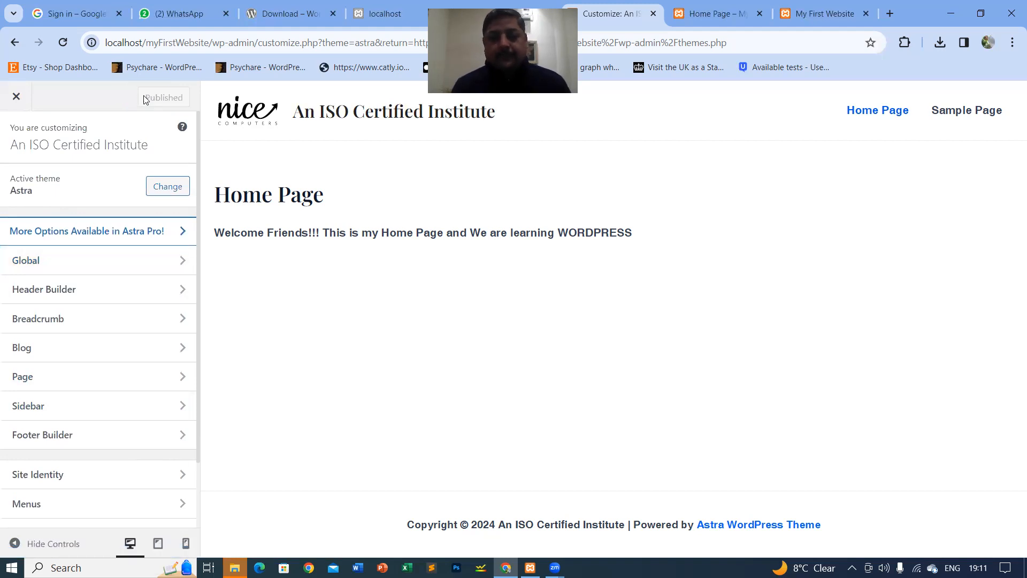
{"action": "left_click", "coordinate": [17, 100]}
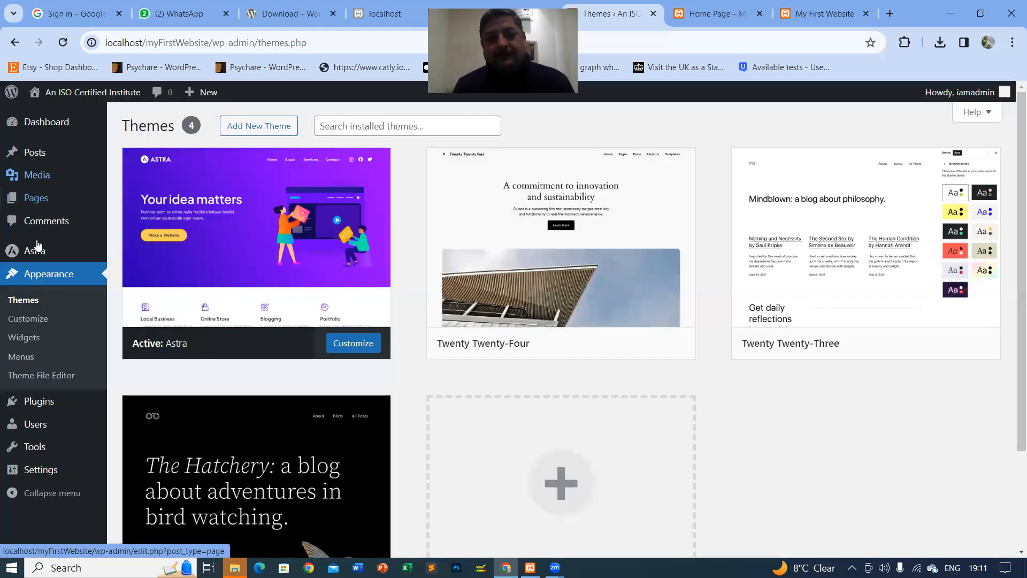
Create a new page titled About Us and publish it.
{"action": "left_click", "coordinate": [31, 202]}
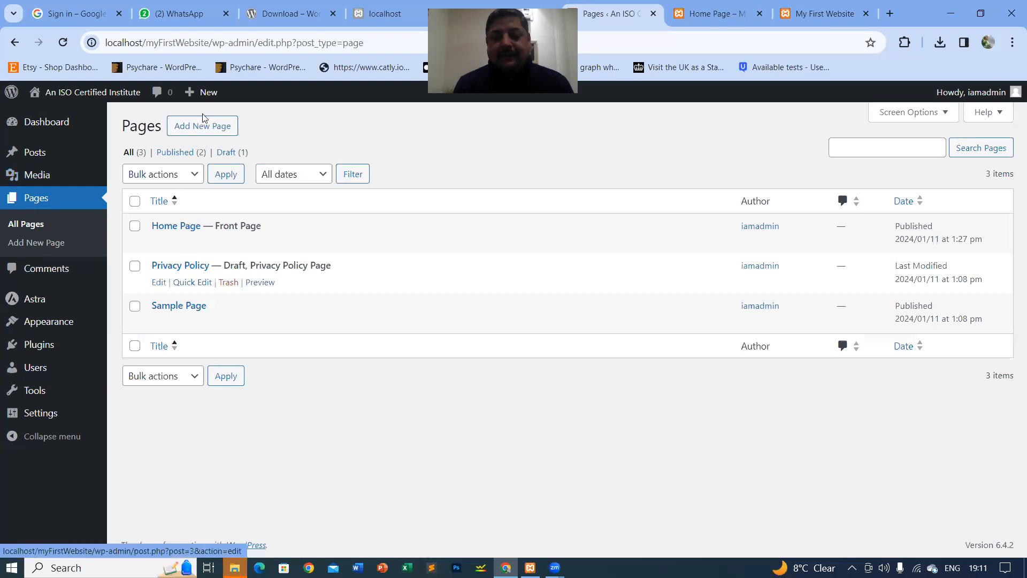
{"action": "left_click", "coordinate": [204, 131]}
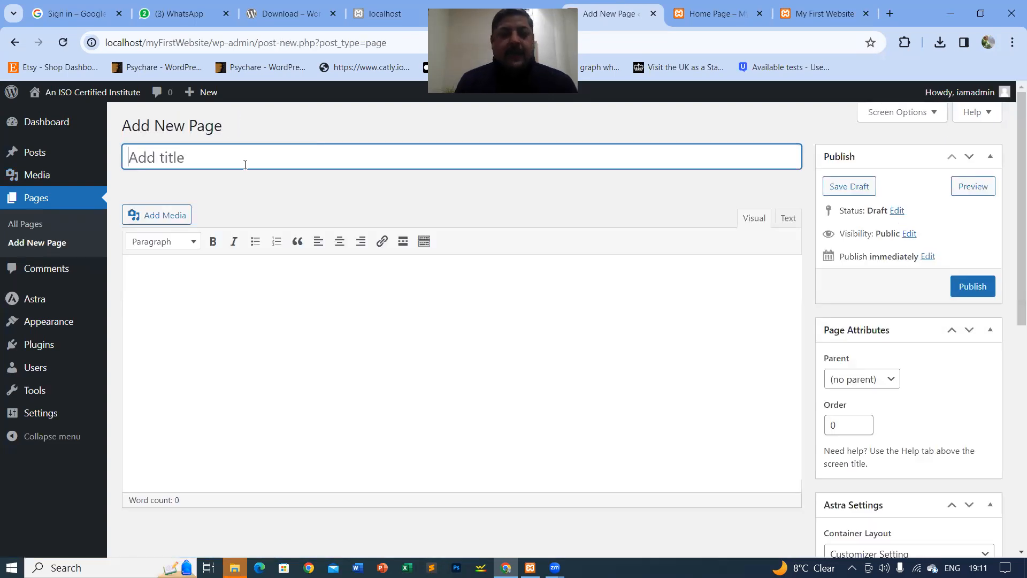
{"action": "type", "text": "A"}
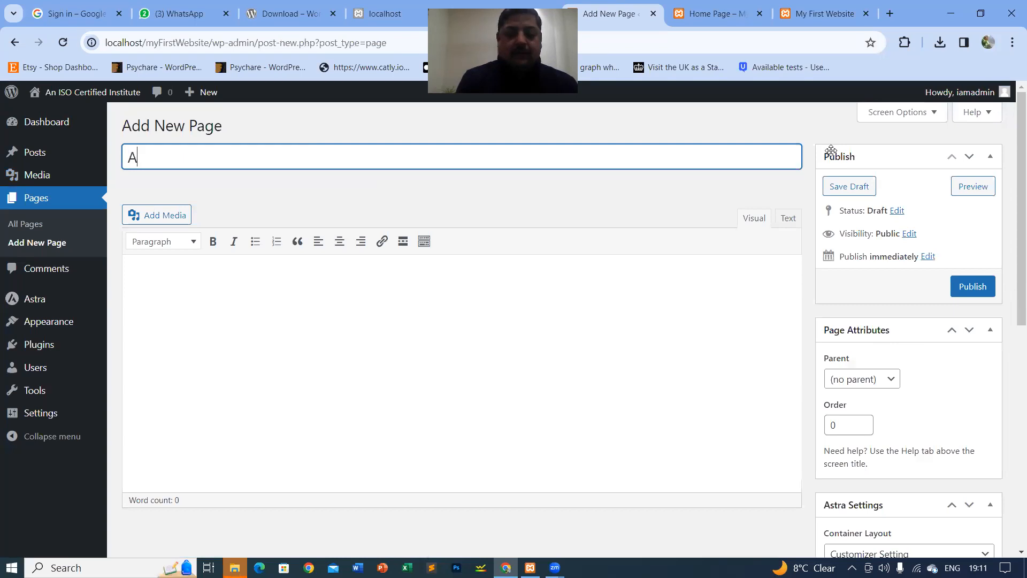
{"action": "type", "text": "bout Us"}
{"action": "left_click", "coordinate": [973, 288]}
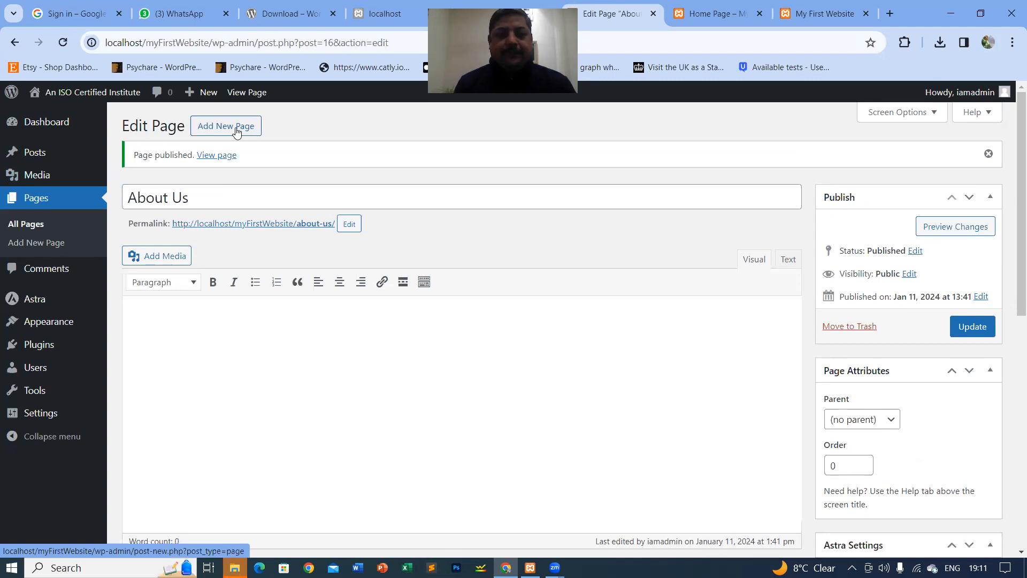
Add another page titled Products and publish it.
{"action": "left_click", "coordinate": [209, 129]}
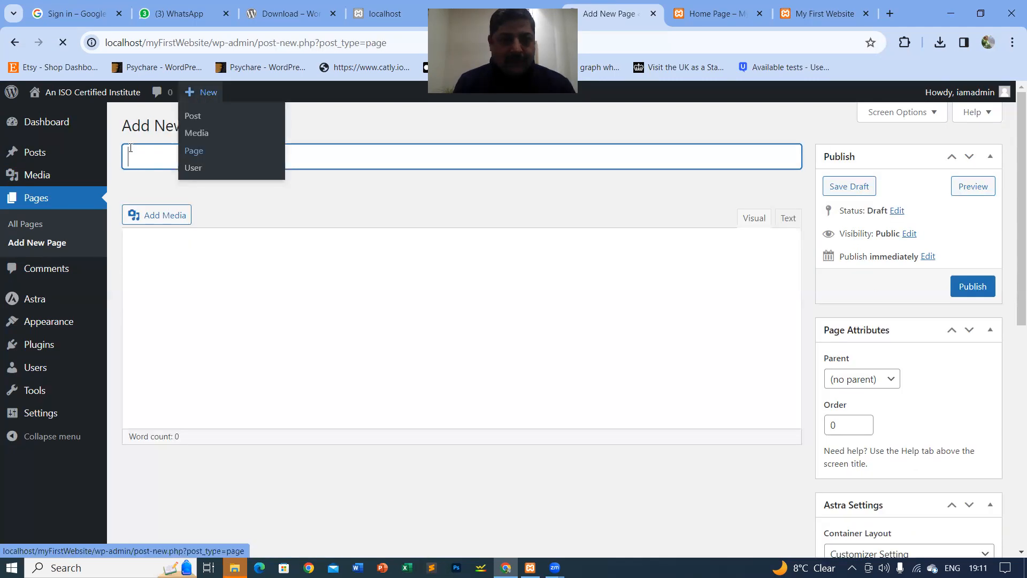
{"action": "type", "text": "Pro"}
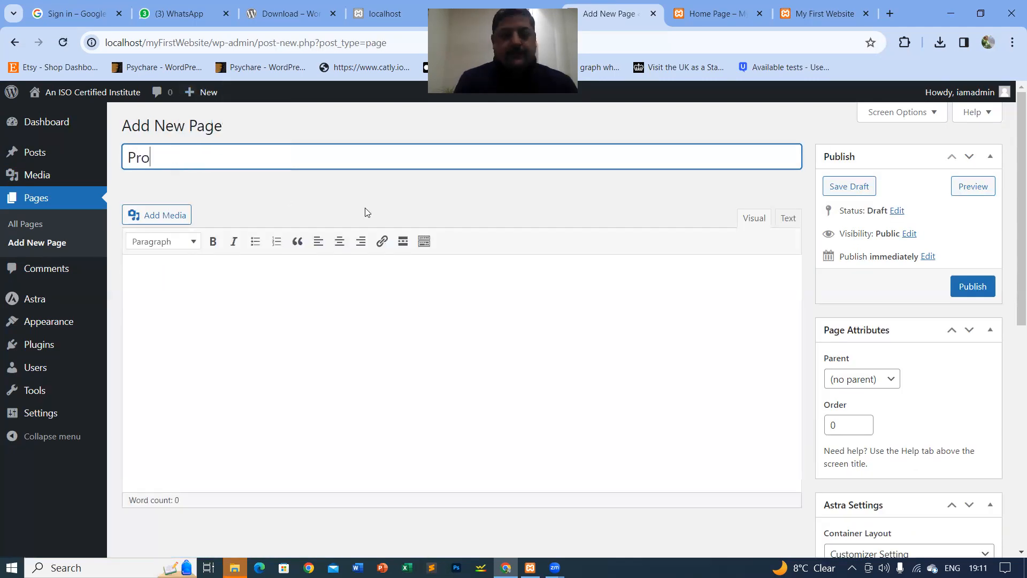
{"action": "type", "text": "ducts"}
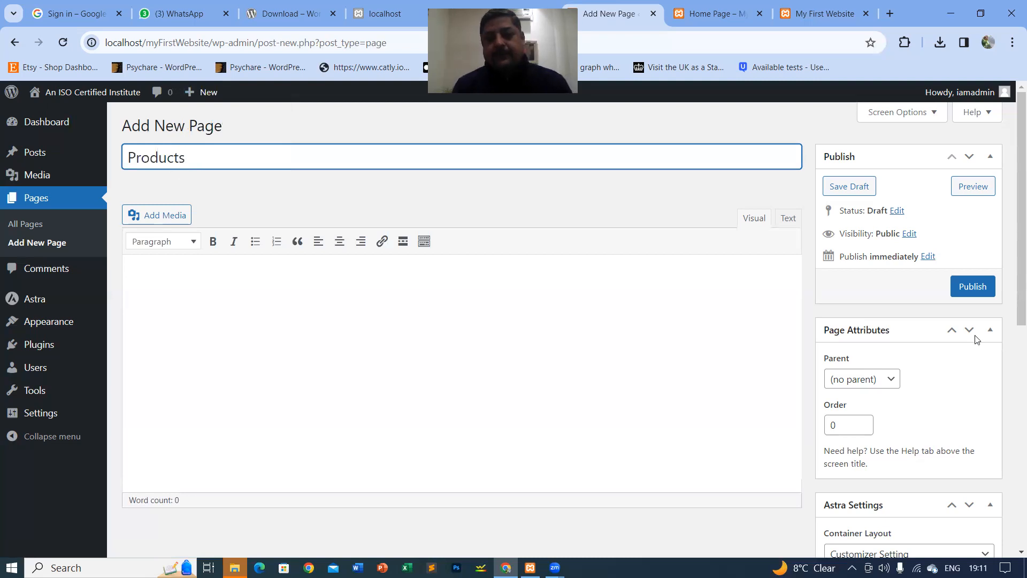
{"action": "left_click", "coordinate": [961, 288]}
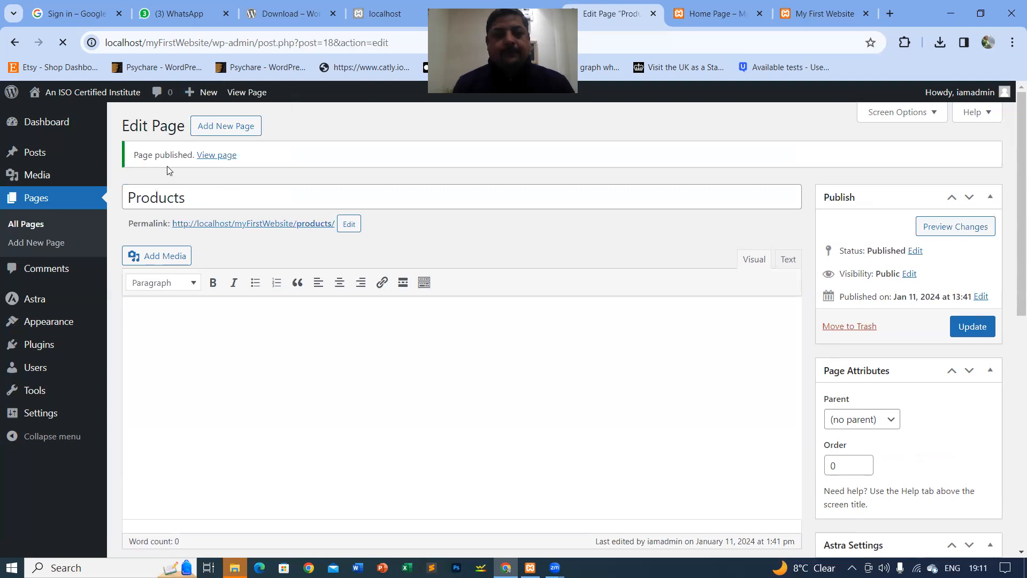
Add a page titled Images and publish it.
{"action": "left_click", "coordinate": [225, 128]}
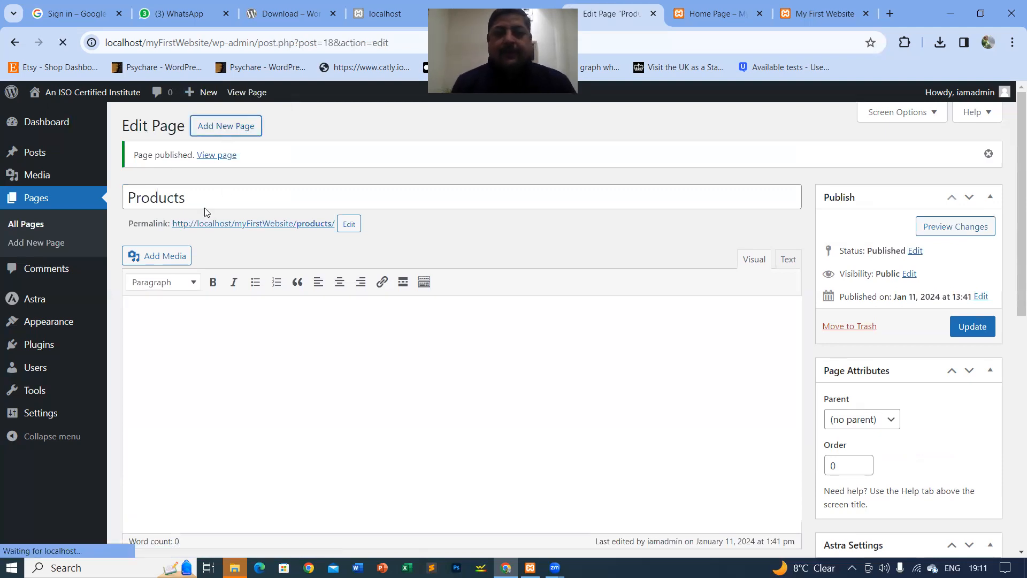
{"action": "type", "text": "Images"}
{"action": "left_click", "coordinate": [968, 294]}
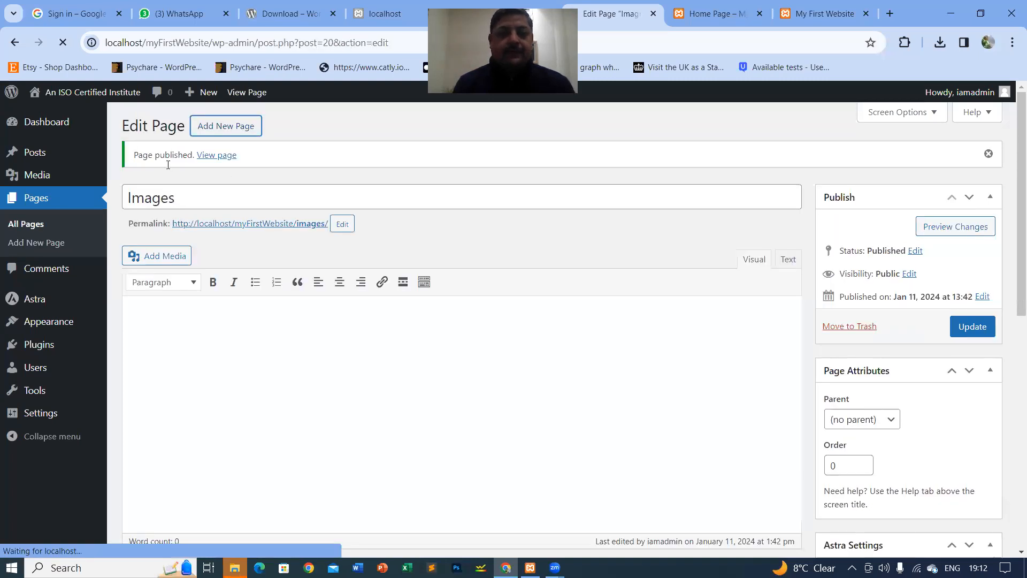
Add a page titled Contact Us and publish it.
{"action": "type", "text": "Cont"}
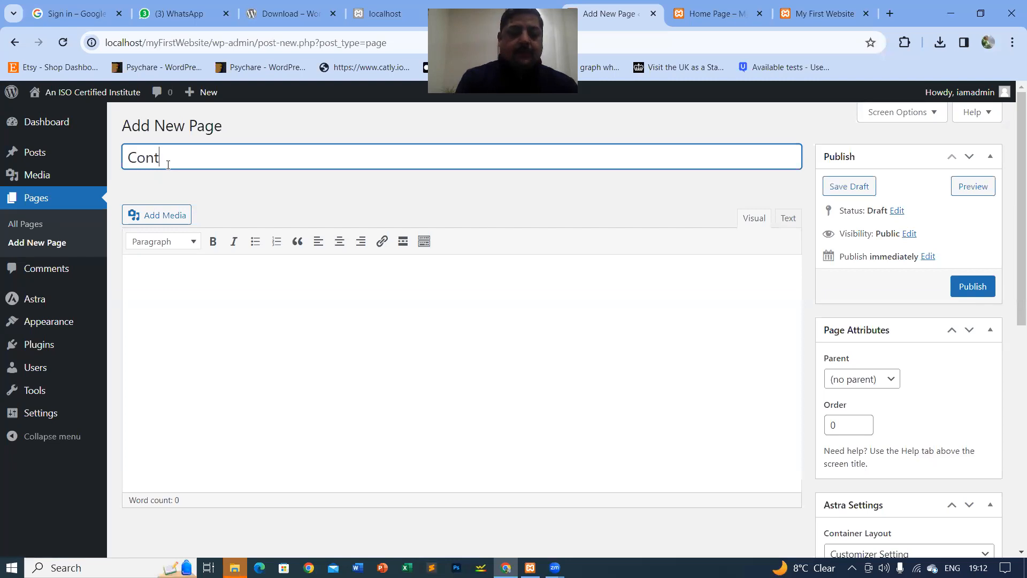
{"action": "type", "text": "act U"}
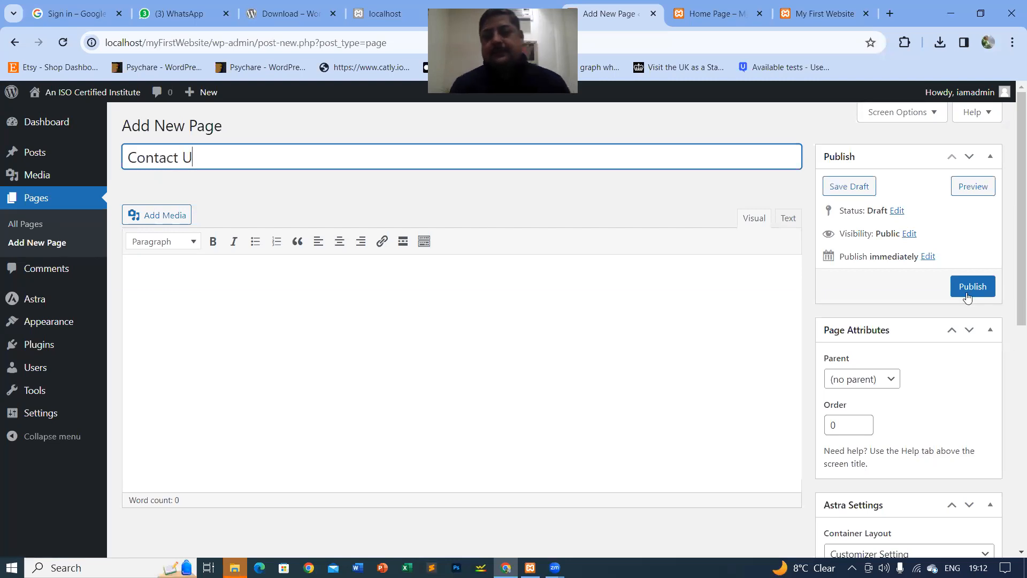
{"action": "type", "text": "s"}
{"action": "left_click", "coordinate": [963, 291]}
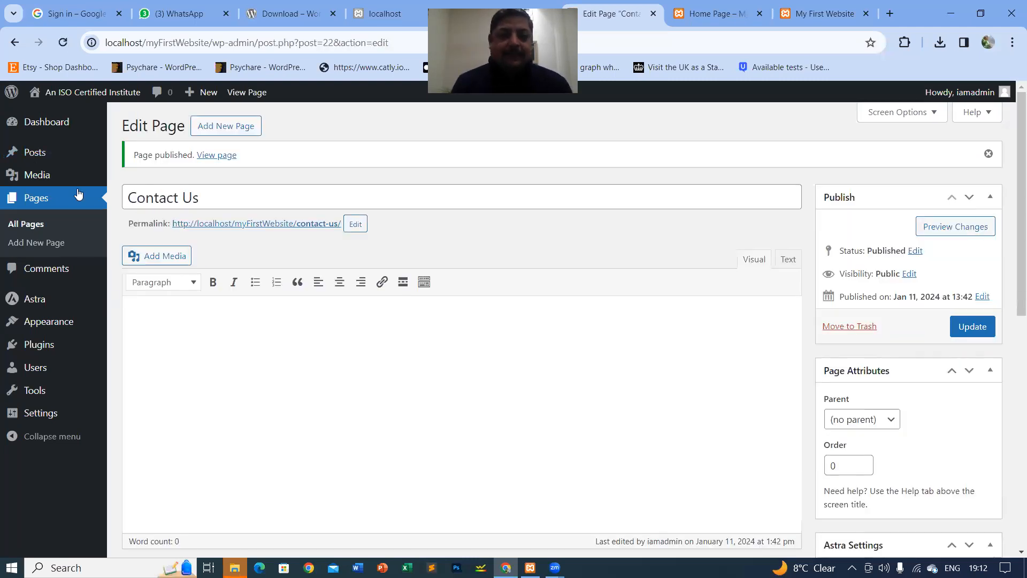
Reload the live site to check its header navigation, and close the outdated Home Page preview.
{"action": "left_click", "coordinate": [809, 16]}
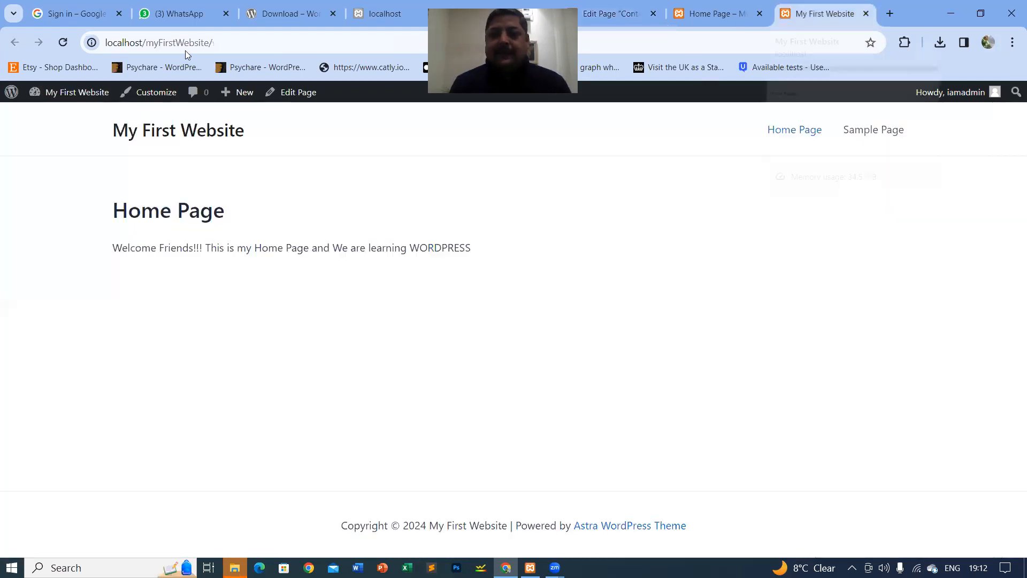
{"action": "left_click", "coordinate": [63, 43]}
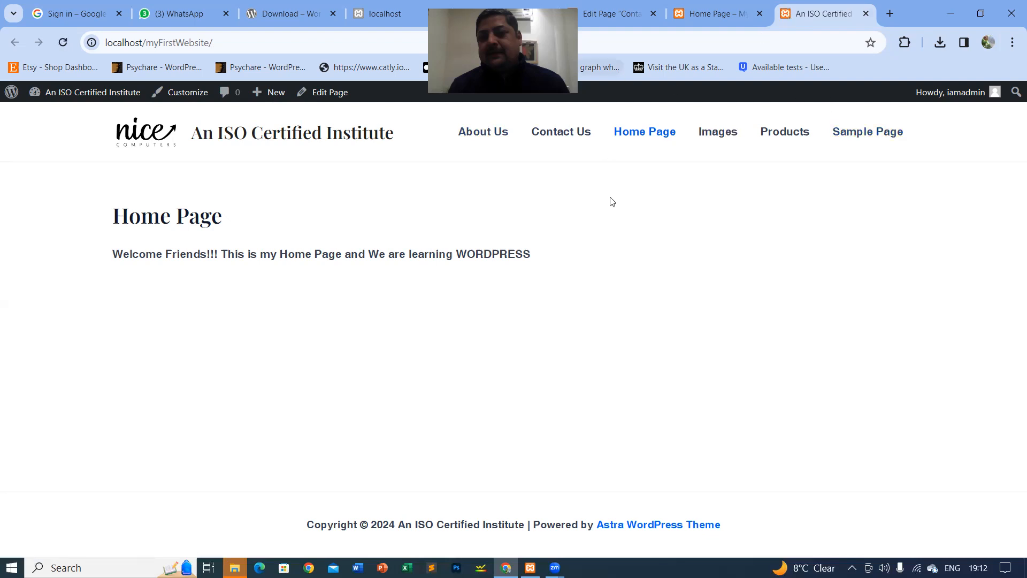
{"action": "left_click", "coordinate": [699, 11]}
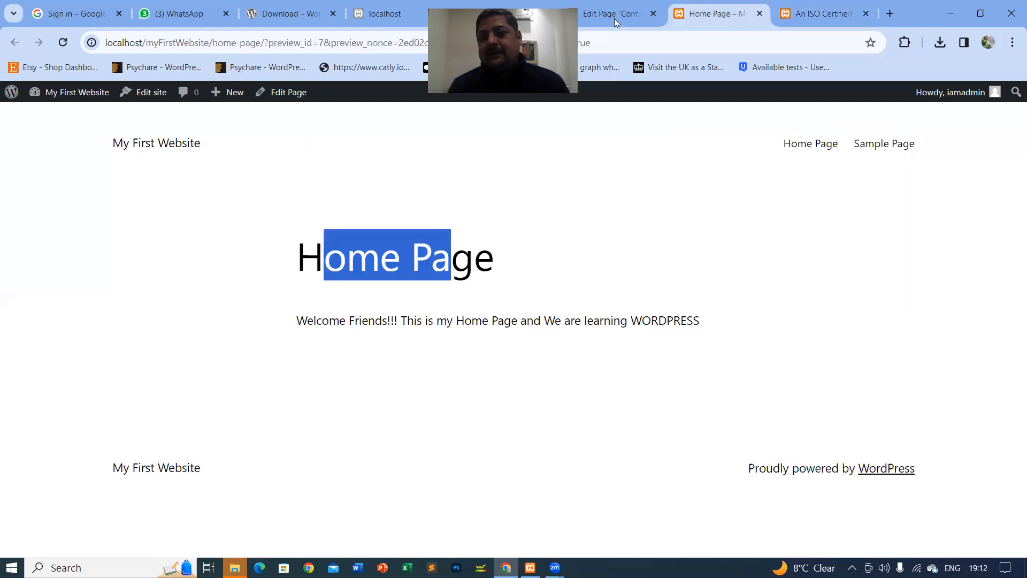
{"action": "key", "text": "ctrl+w"}
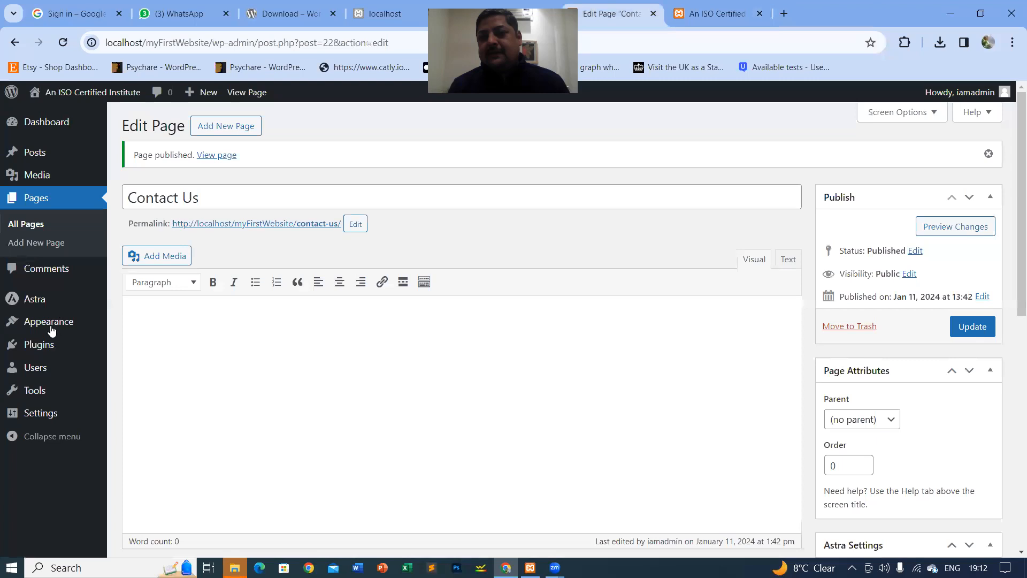
Create a navigation menu named Main Menu.
{"action": "mouse_move", "coordinate": [51, 331]}
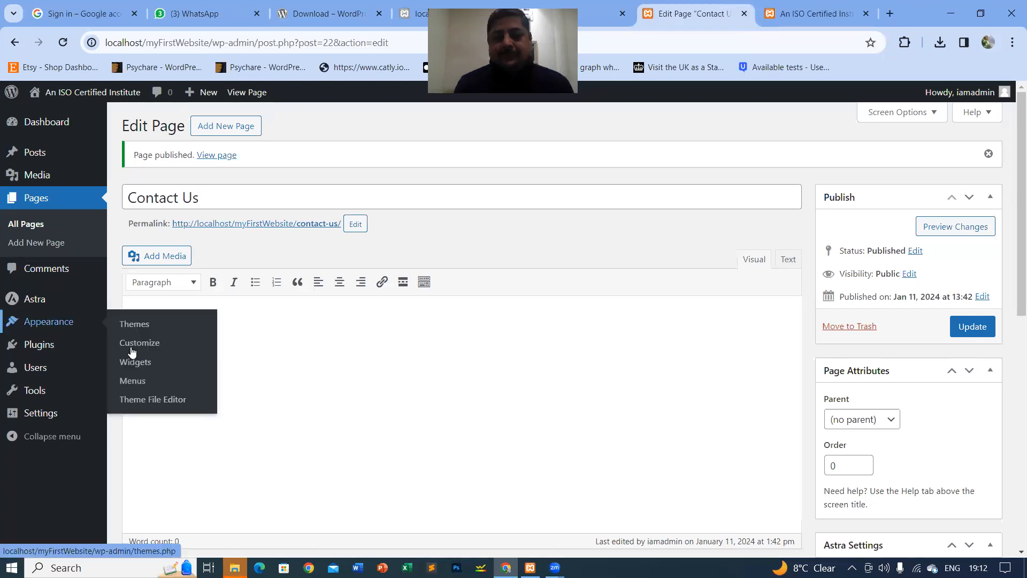
{"action": "left_click", "coordinate": [130, 384]}
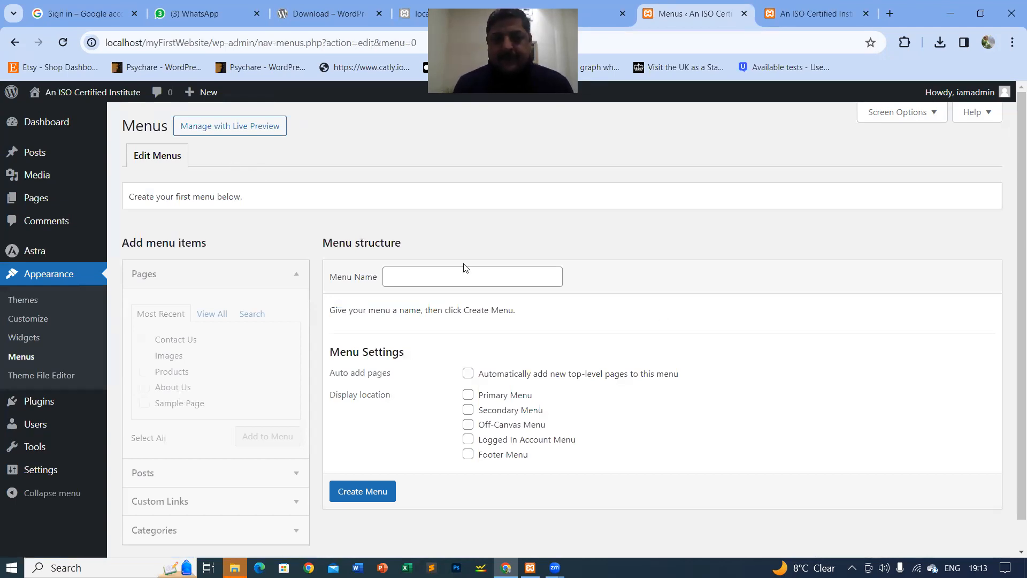
{"action": "left_click", "coordinate": [438, 273]}
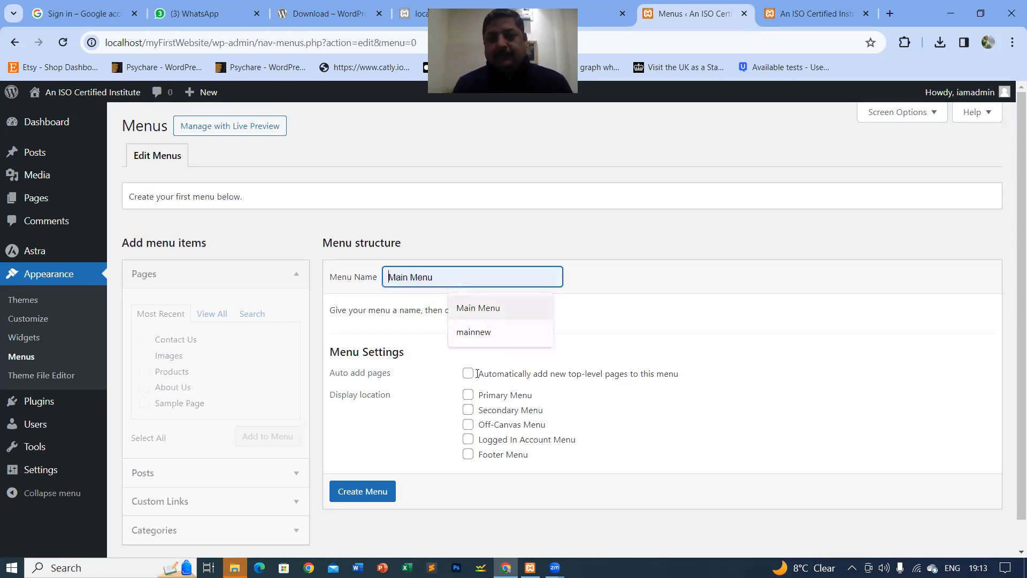
{"action": "left_click", "coordinate": [369, 493]}
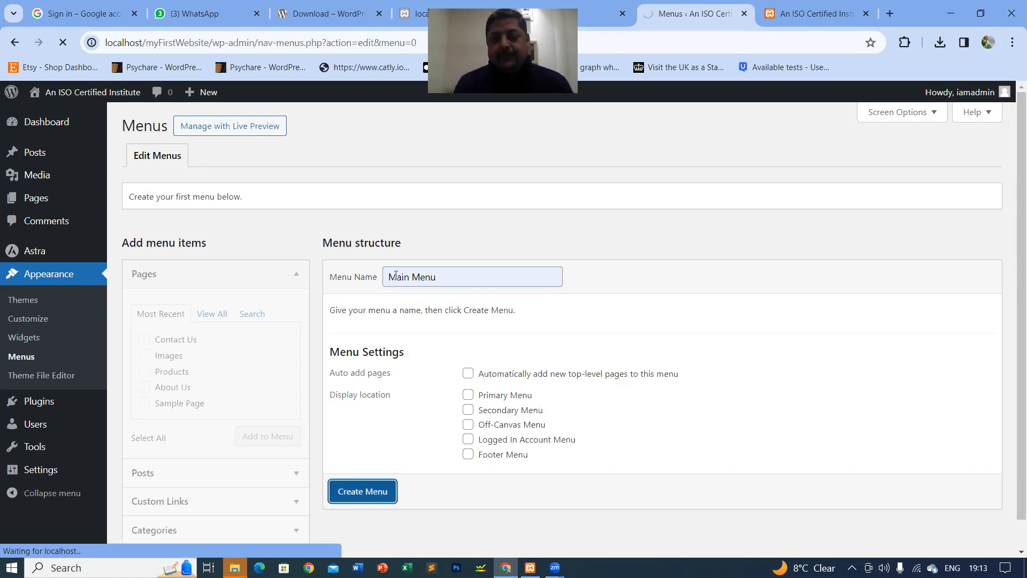
Look over the settings of Main Menu and the theme's menu locations, and return to editing the menu.
{"action": "scroll", "coordinate": [422, 304], "scroll_direction": "down", "scroll_amount": 1}
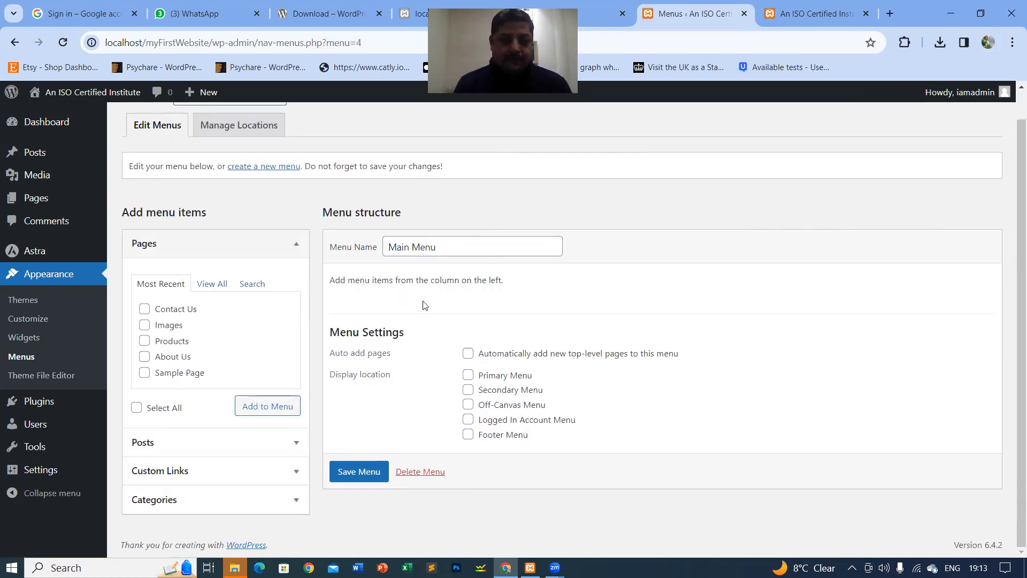
{"action": "scroll", "coordinate": [388, 436], "scroll_direction": "up", "scroll_amount": 1}
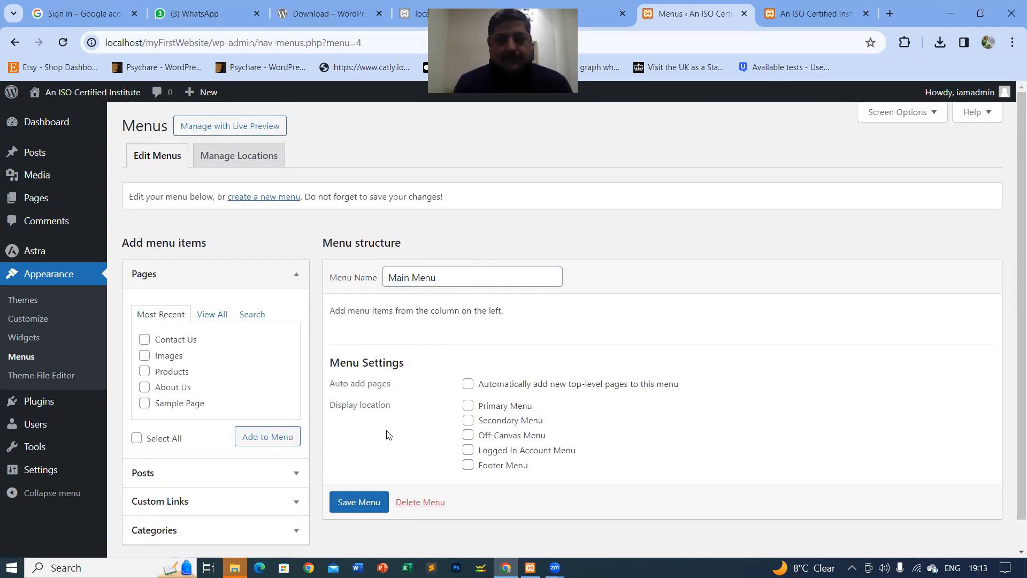
{"action": "left_click", "coordinate": [224, 155]}
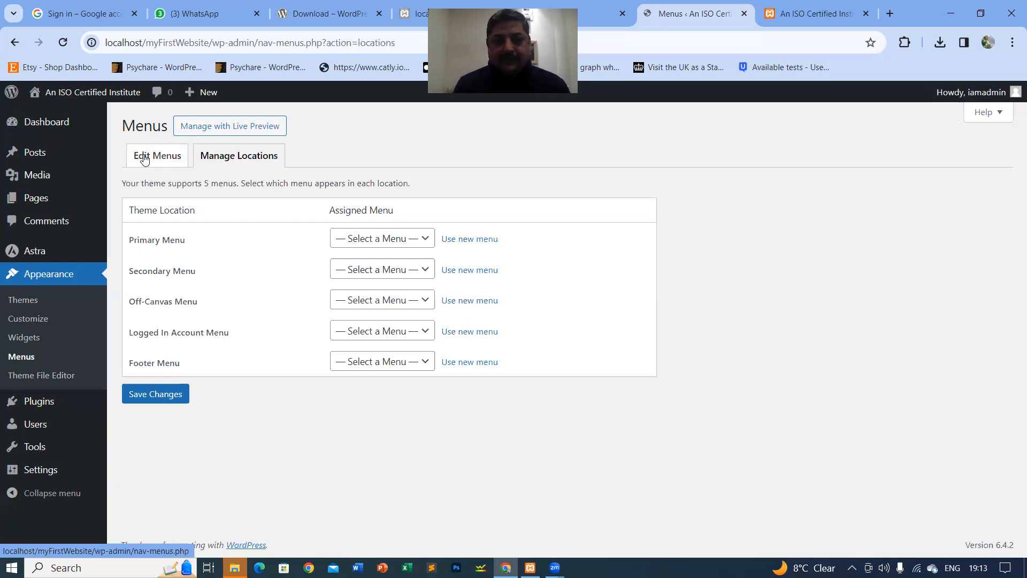
{"action": "left_click", "coordinate": [144, 156]}
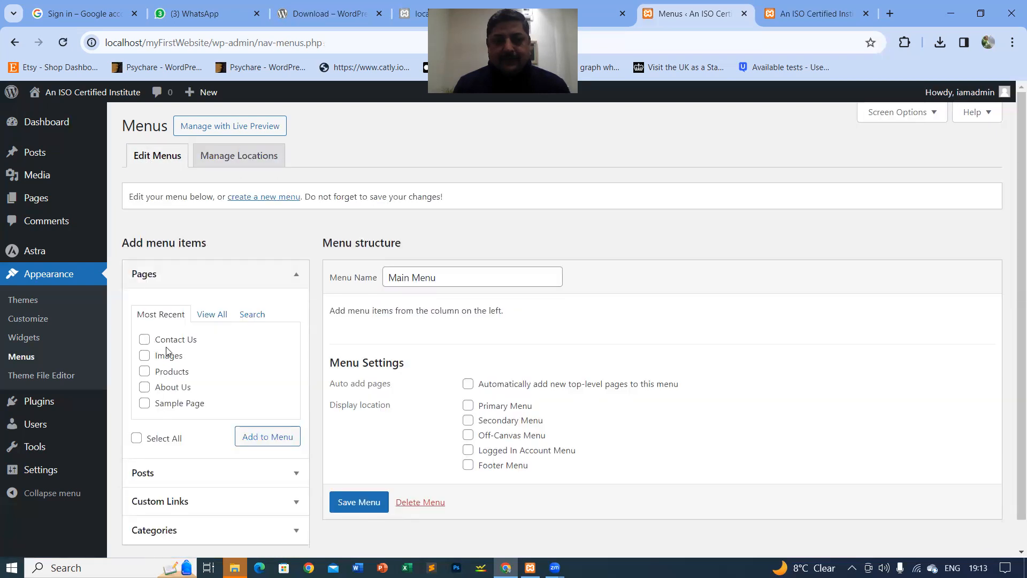
{"action": "scroll", "coordinate": [166, 356], "scroll_direction": "down", "scroll_amount": 1}
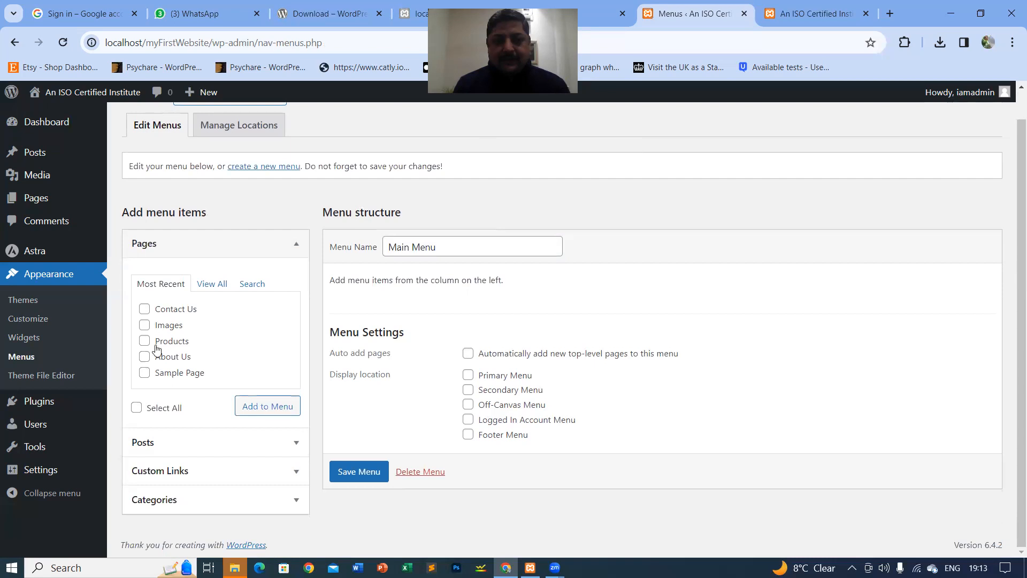
{"action": "left_click", "coordinate": [144, 310]}
{"action": "left_click", "coordinate": [145, 325]}
{"action": "left_click", "coordinate": [144, 340]}
{"action": "left_click", "coordinate": [145, 356]}
{"action": "scroll", "coordinate": [203, 345], "scroll_direction": "up", "scroll_amount": 1}
{"action": "scroll", "coordinate": [203, 345], "scroll_direction": "down", "scroll_amount": 1}
From the full page list, add Home Page, About Us, Contact Us, Images and Products to Main Menu.
{"action": "left_click", "coordinate": [212, 283]}
{"action": "left_click", "coordinate": [145, 310]}
{"action": "left_click", "coordinate": [145, 326]}
{"action": "left_click", "coordinate": [144, 341]}
{"action": "left_click", "coordinate": [144, 356]}
{"action": "left_click", "coordinate": [145, 373]}
{"action": "left_click", "coordinate": [258, 426]}
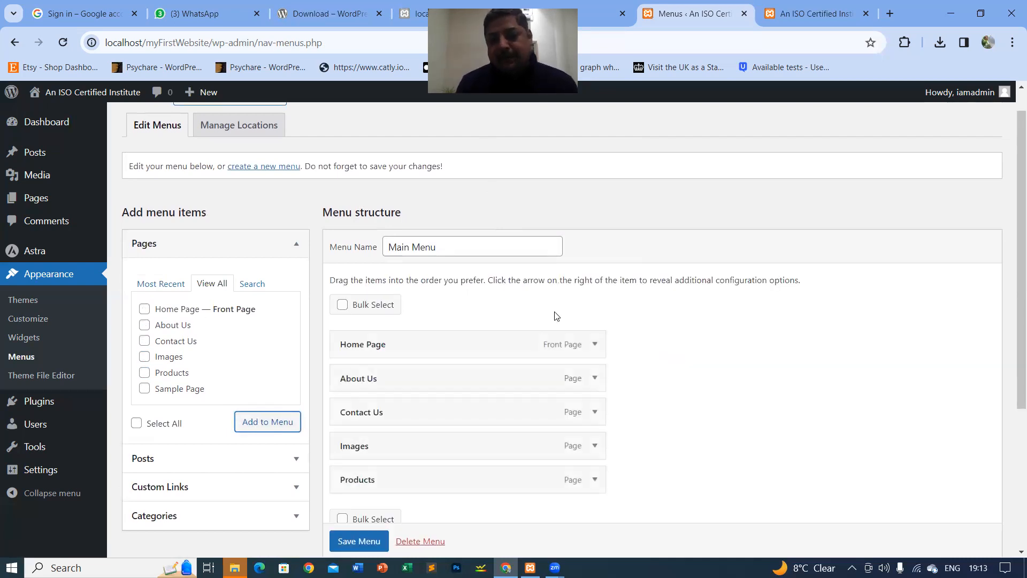
Reorder the menu items as Home Page, About Us, Products, Images, Contact Us and save the menu.
{"action": "scroll", "coordinate": [390, 367], "scroll_direction": "down", "scroll_amount": 1}
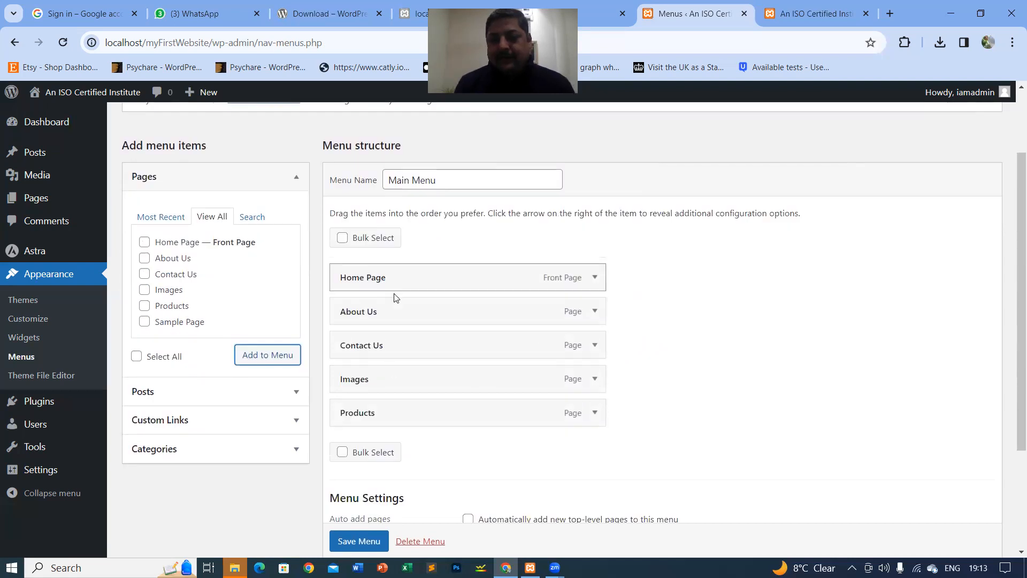
{"action": "scroll", "coordinate": [394, 298], "scroll_direction": "down", "scroll_amount": 1}
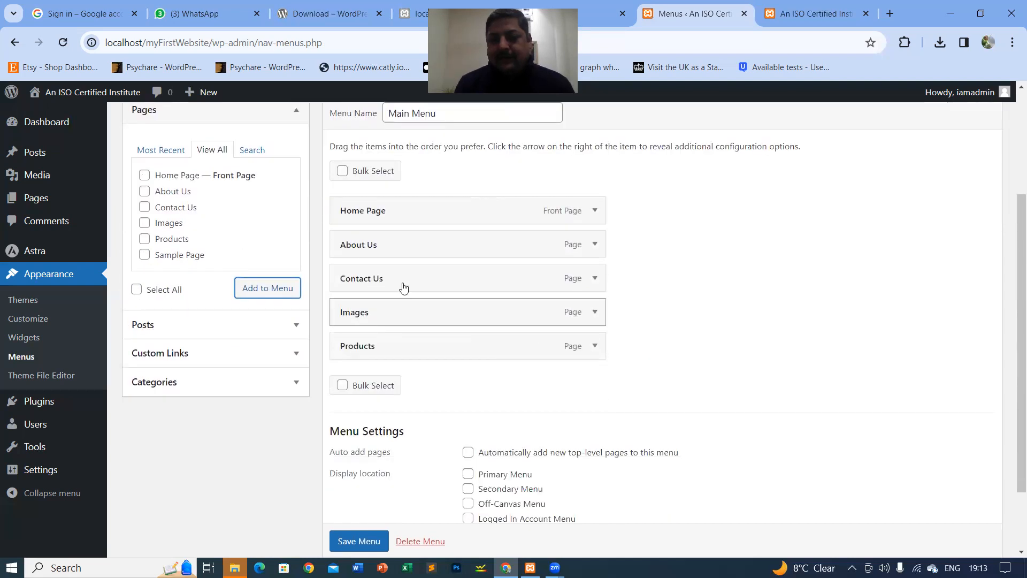
{"action": "left_click_drag", "start_coordinate": [402, 281], "coordinate": [400, 356]}
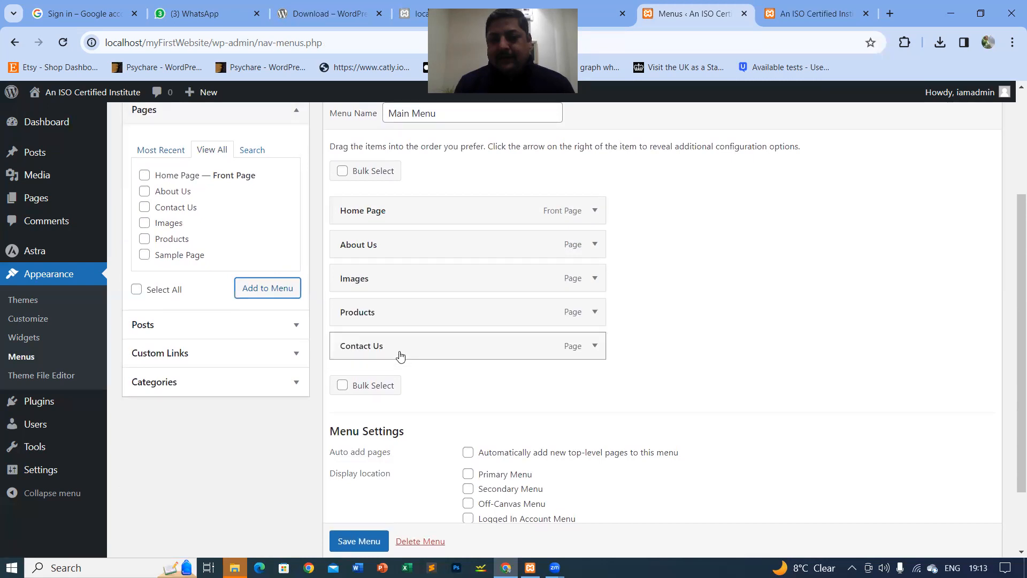
{"action": "left_click_drag", "start_coordinate": [394, 318], "coordinate": [377, 280]}
{"action": "scroll", "coordinate": [513, 351], "scroll_direction": "down", "scroll_amount": 2}
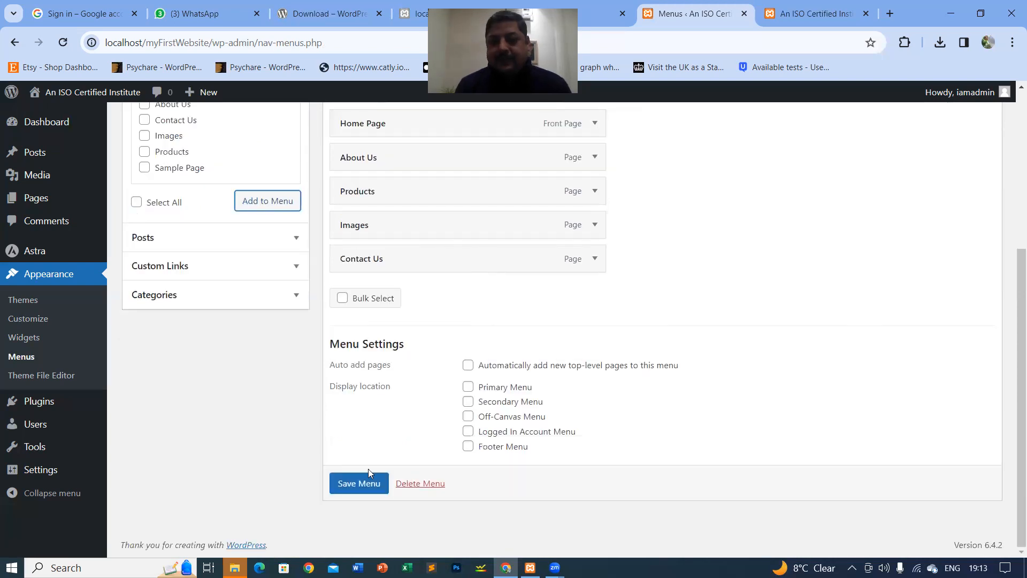
{"action": "left_click", "coordinate": [356, 484]}
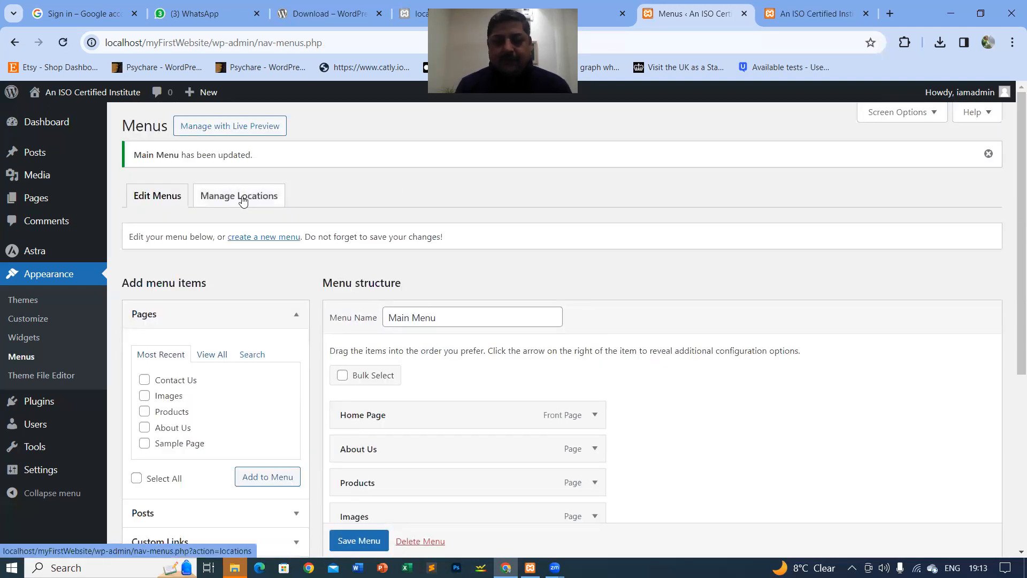
Assign Main Menu to the theme's Primary Menu location, save the menu locations and reload the site's home page.
{"action": "left_click", "coordinate": [797, 17]}
{"action": "left_click", "coordinate": [673, 16]}
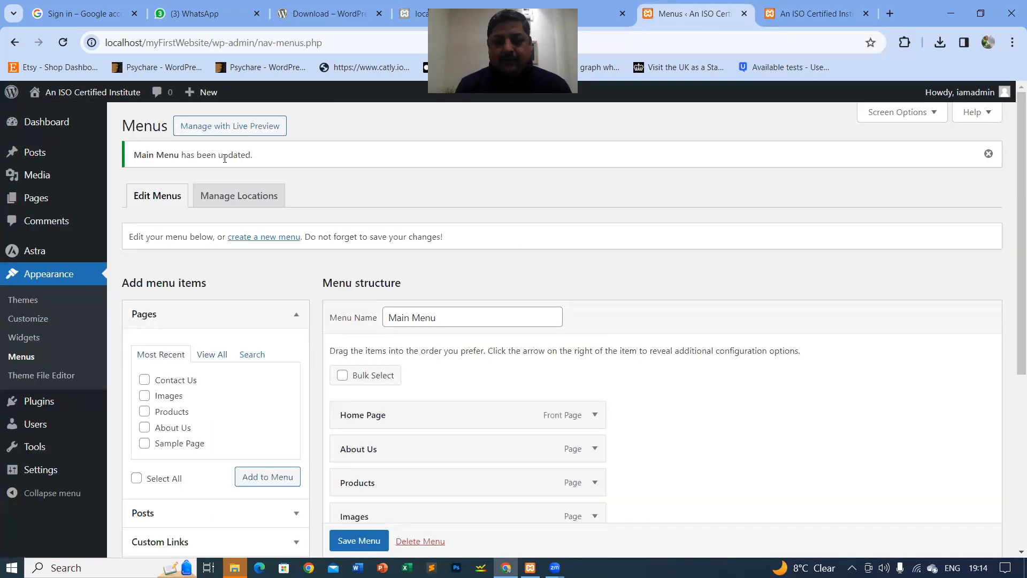
{"action": "left_click", "coordinate": [263, 206]}
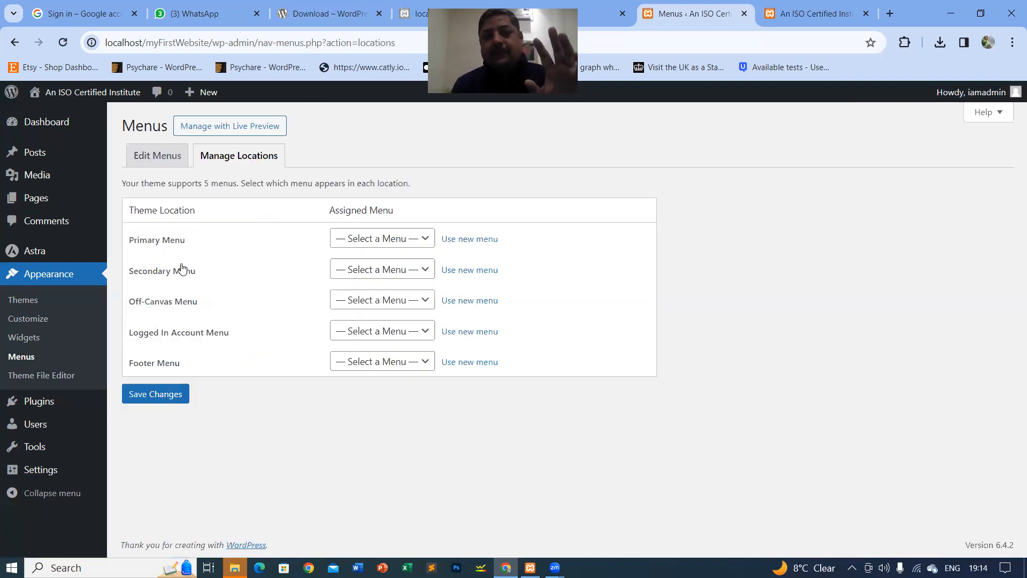
{"action": "left_click", "coordinate": [427, 242]}
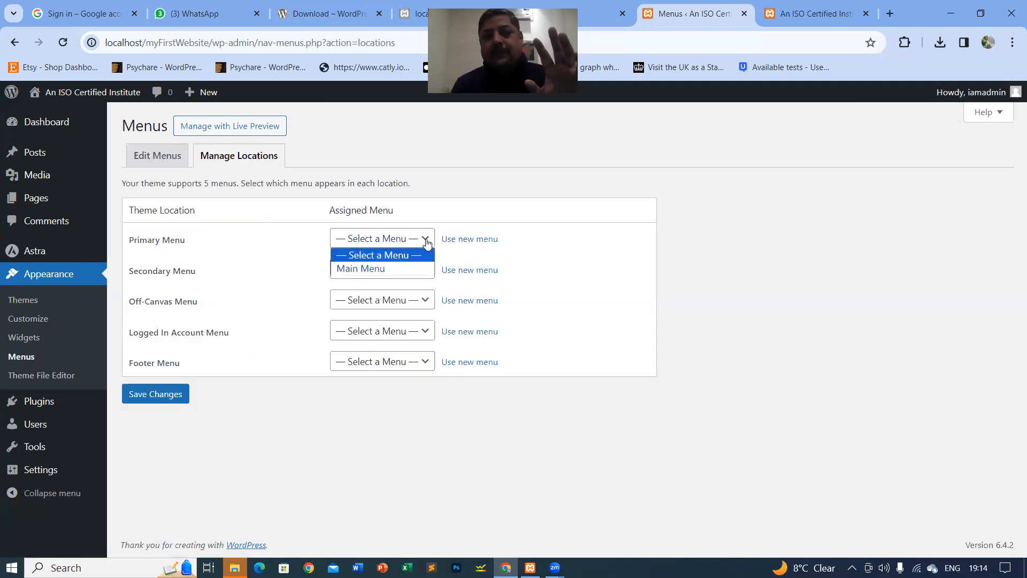
{"action": "left_click", "coordinate": [353, 269]}
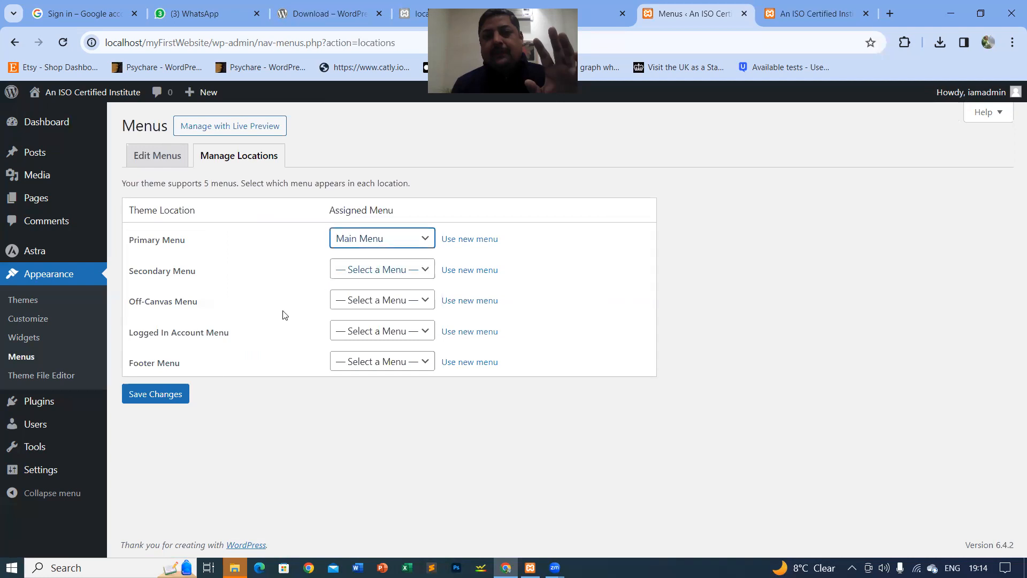
{"action": "left_click", "coordinate": [156, 399]}
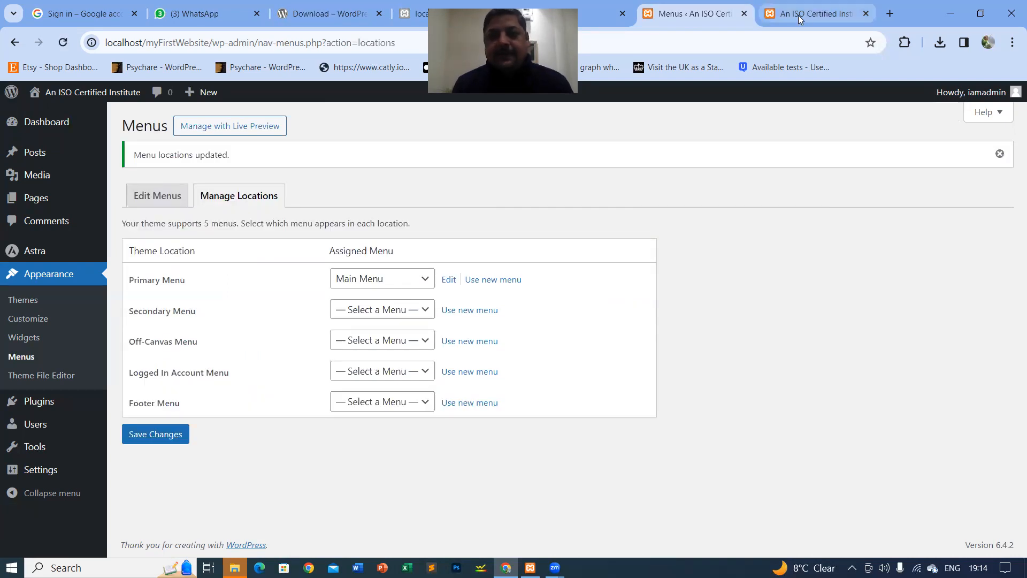
{"action": "left_click", "coordinate": [841, 20]}
{"action": "left_click", "coordinate": [63, 43]}
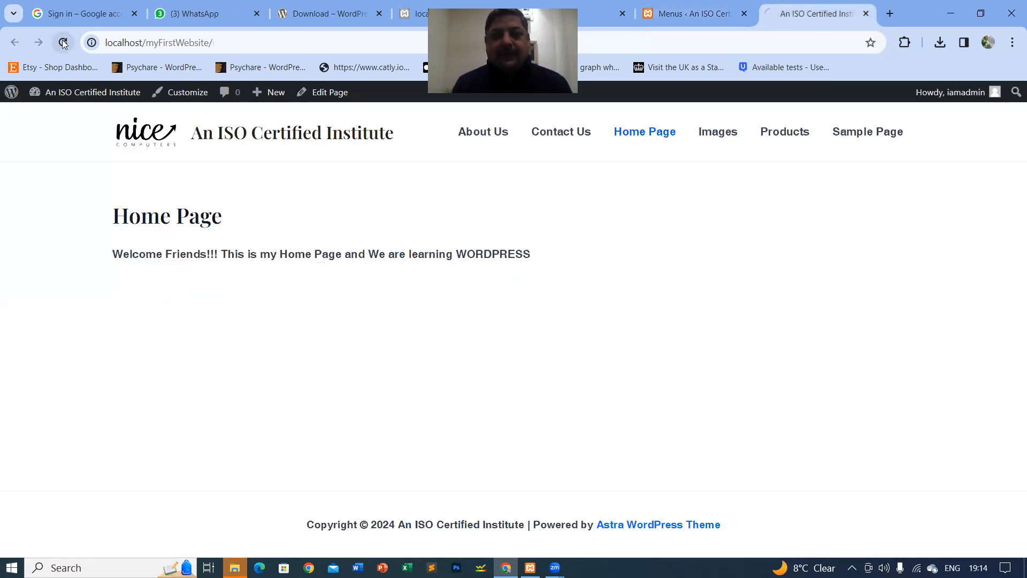
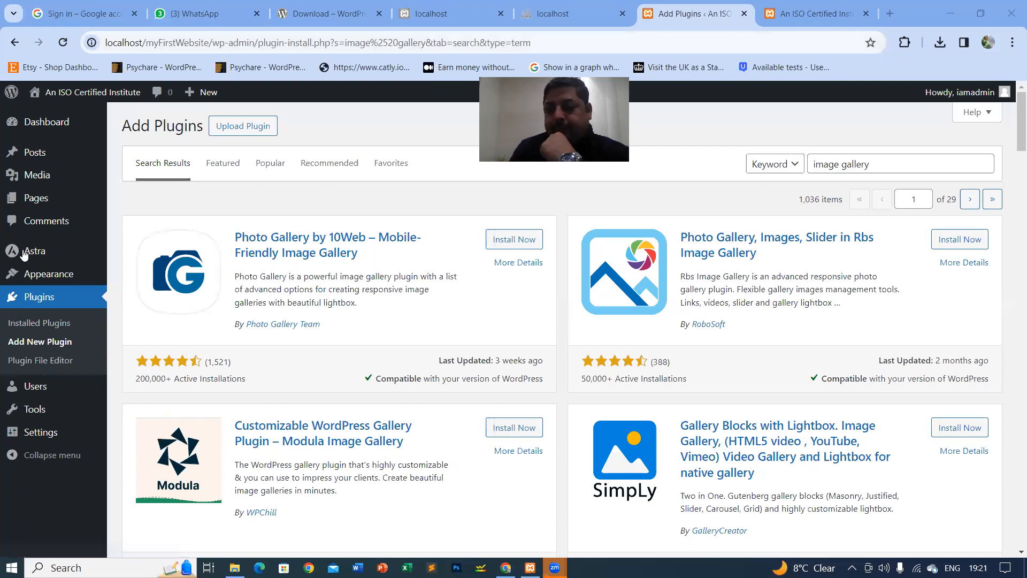
Open the Media Library in the WordPress admin.
{"action": "mouse_move", "coordinate": [38, 255]}
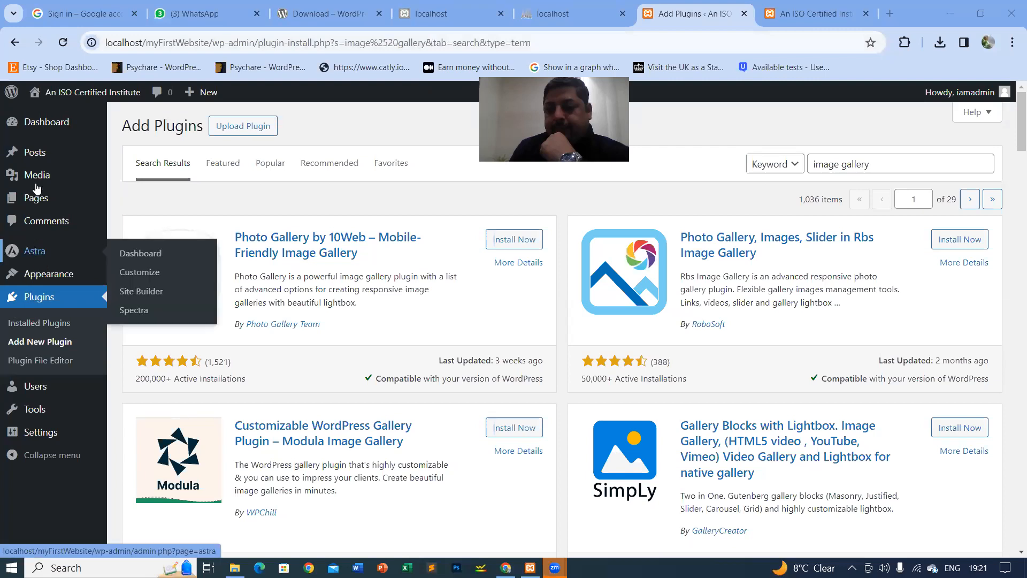
{"action": "mouse_move", "coordinate": [43, 182]}
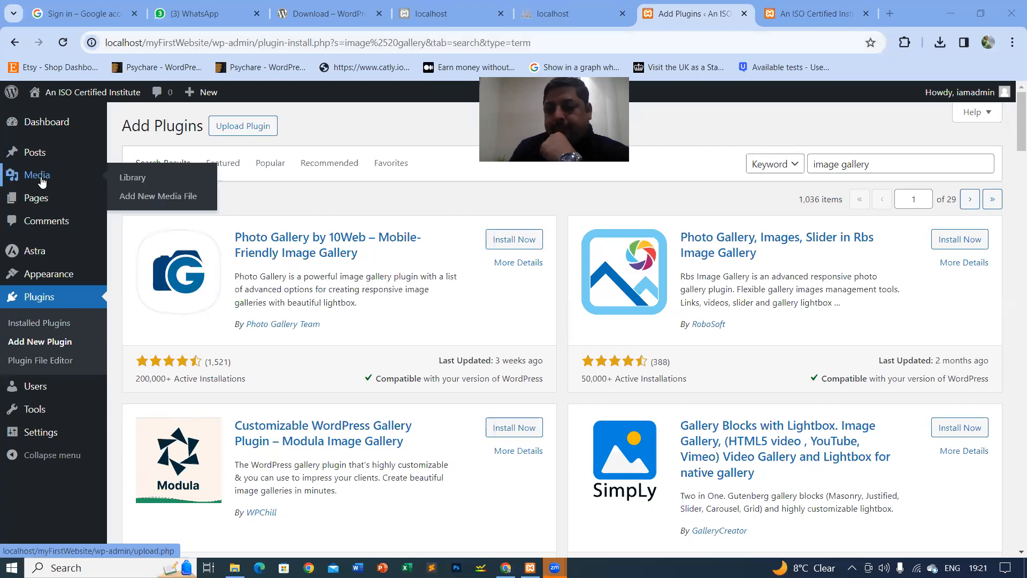
{"action": "left_click", "coordinate": [34, 180]}
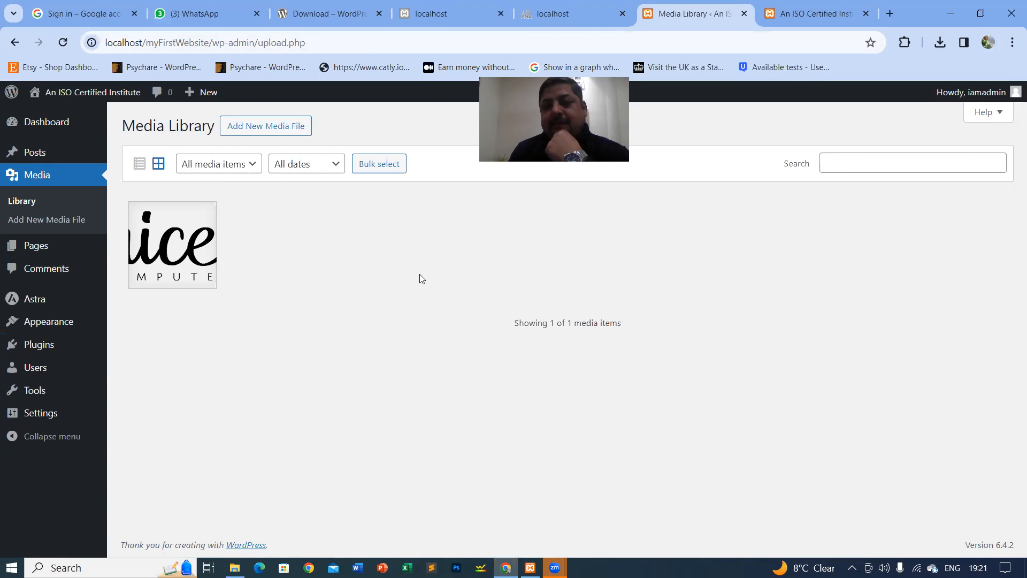
Reload phpMyAdmin, look through the mywebsite database's tables, including wp_commentmeta and wp_comments, and view the site's home page.
{"action": "left_click", "coordinate": [552, 15]}
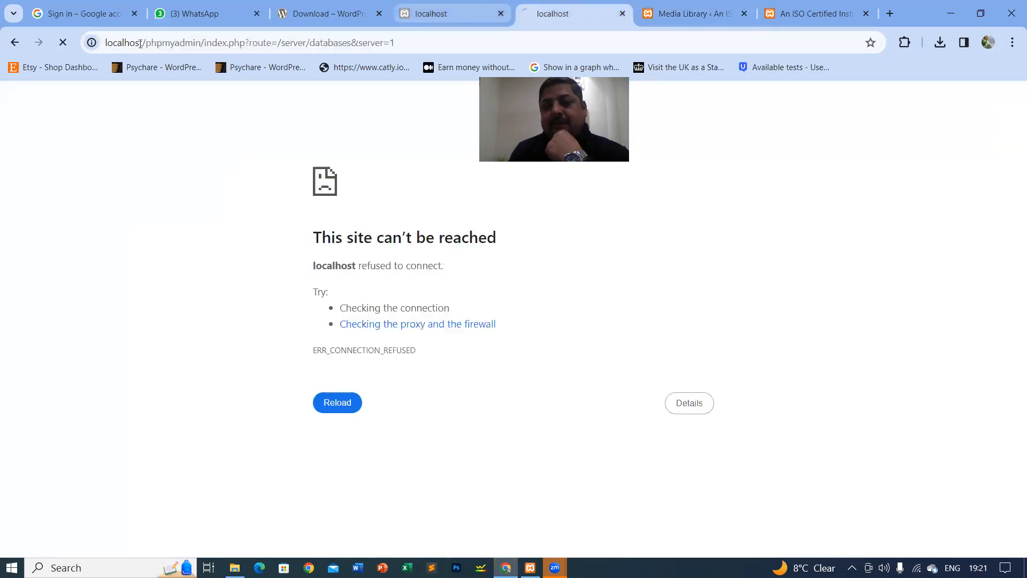
{"action": "left_click", "coordinate": [63, 42]}
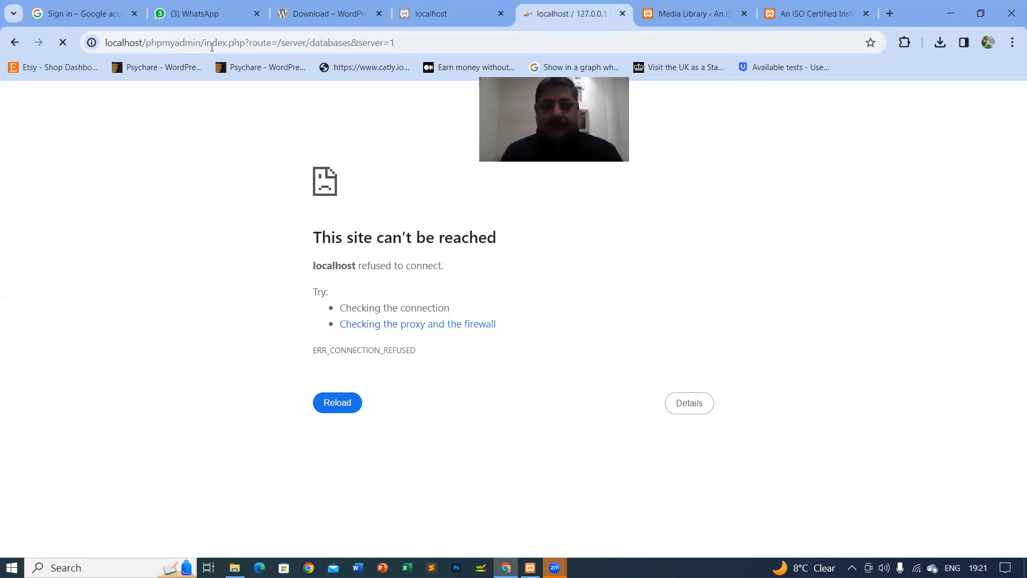
{"action": "left_click", "coordinate": [206, 42]}
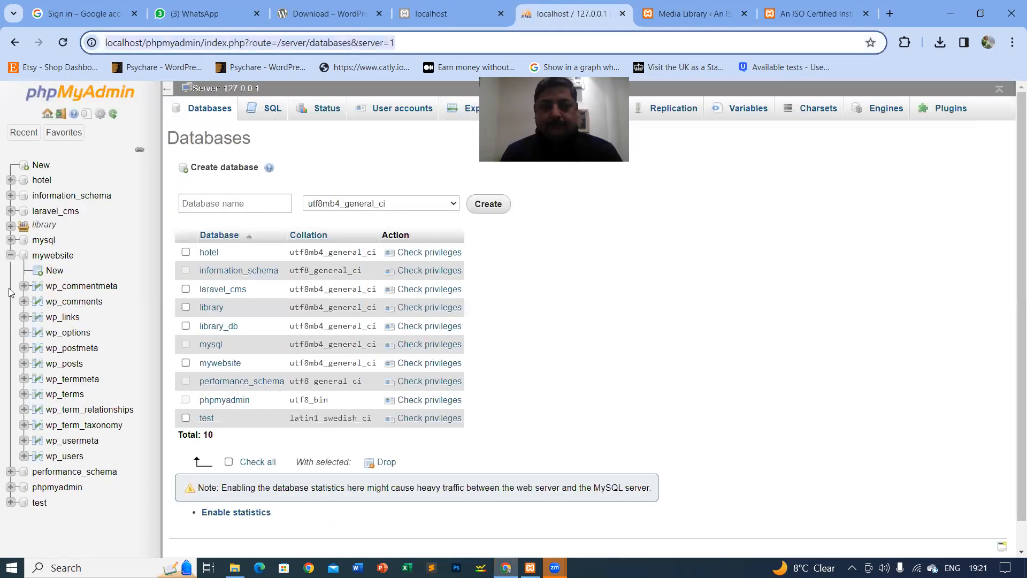
{"action": "left_click", "coordinate": [51, 257]}
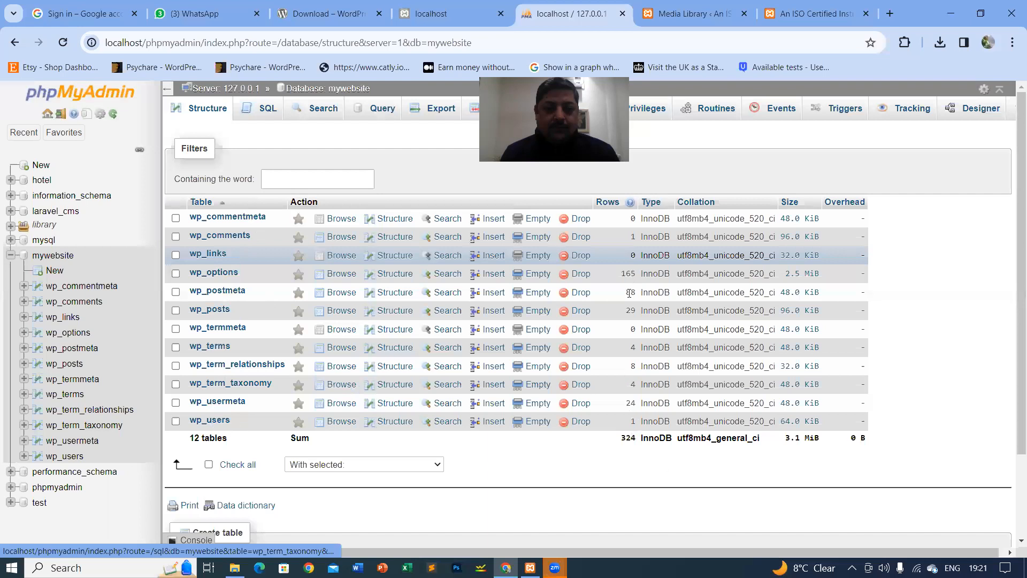
{"action": "left_click", "coordinate": [199, 422]}
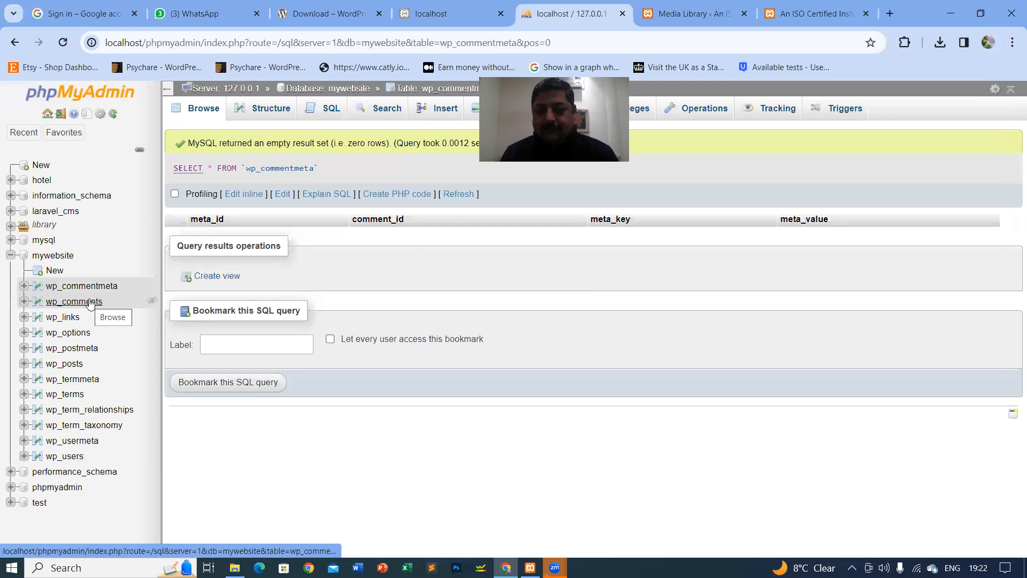
{"action": "left_click", "coordinate": [90, 303]}
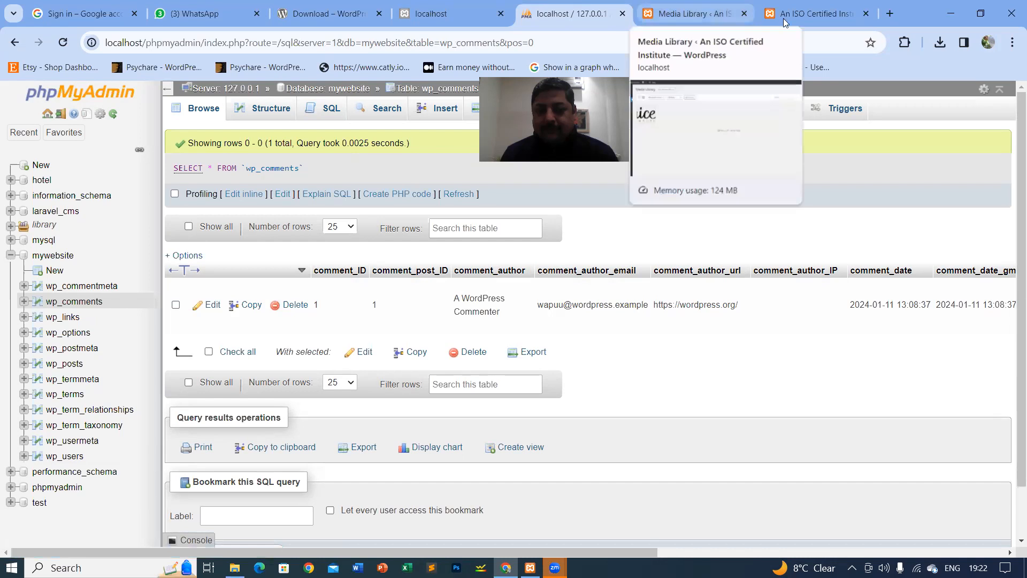
{"action": "left_click", "coordinate": [804, 18]}
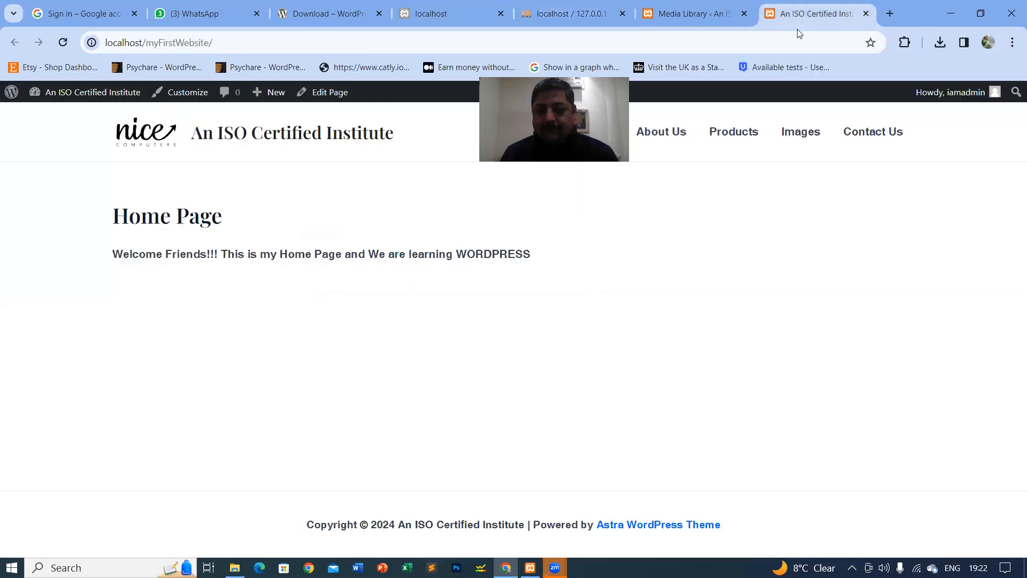
Upload wp-free.jpg, wss-01.png, 112 - alt white.jpg and stu-group.webp from the Downloads folder to the Media Library.
{"action": "left_click", "coordinate": [696, 14]}
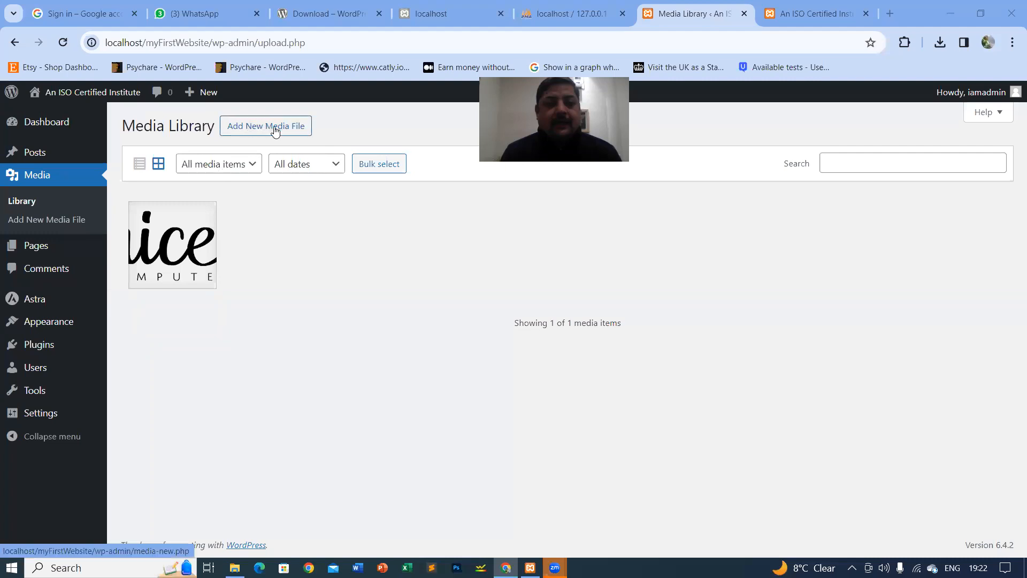
{"action": "left_click", "coordinate": [249, 135]}
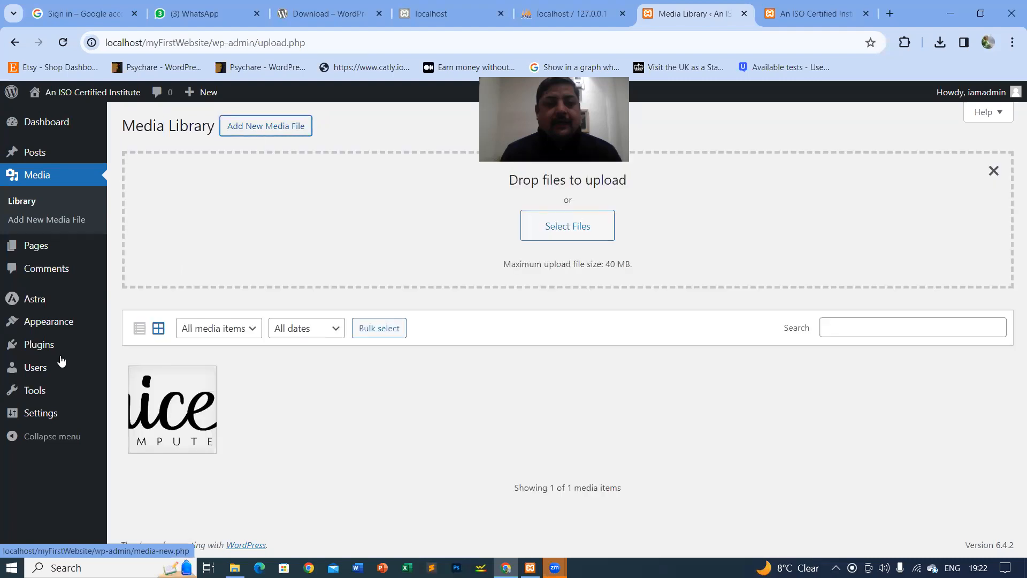
{"action": "left_click", "coordinate": [581, 230]}
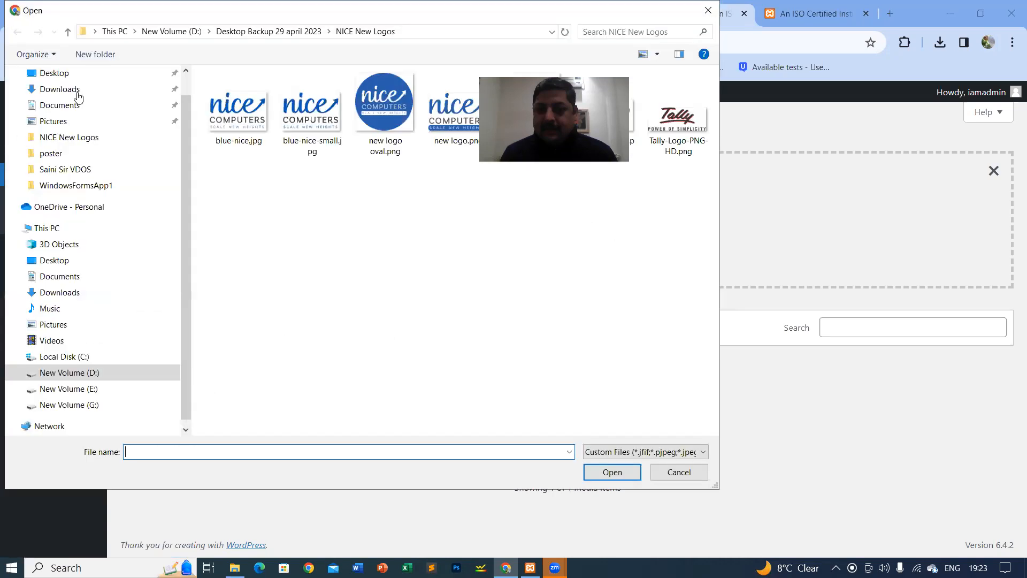
{"action": "left_click", "coordinate": [60, 89]}
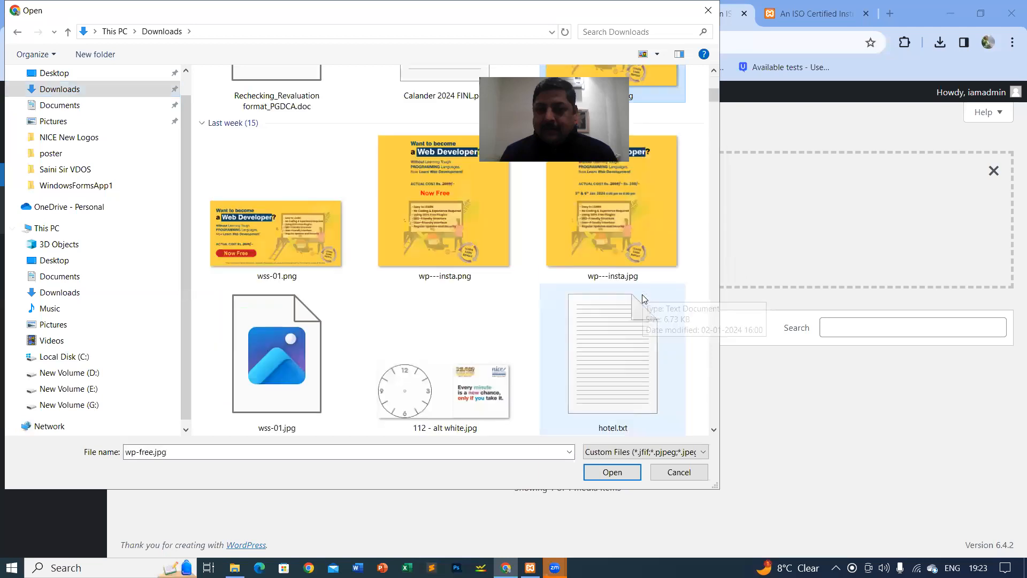
{"action": "left_click", "coordinate": [276, 235], "text": "ctrl"}
{"action": "scroll", "coordinate": [470, 273], "scroll_direction": "down", "scroll_amount": 2}
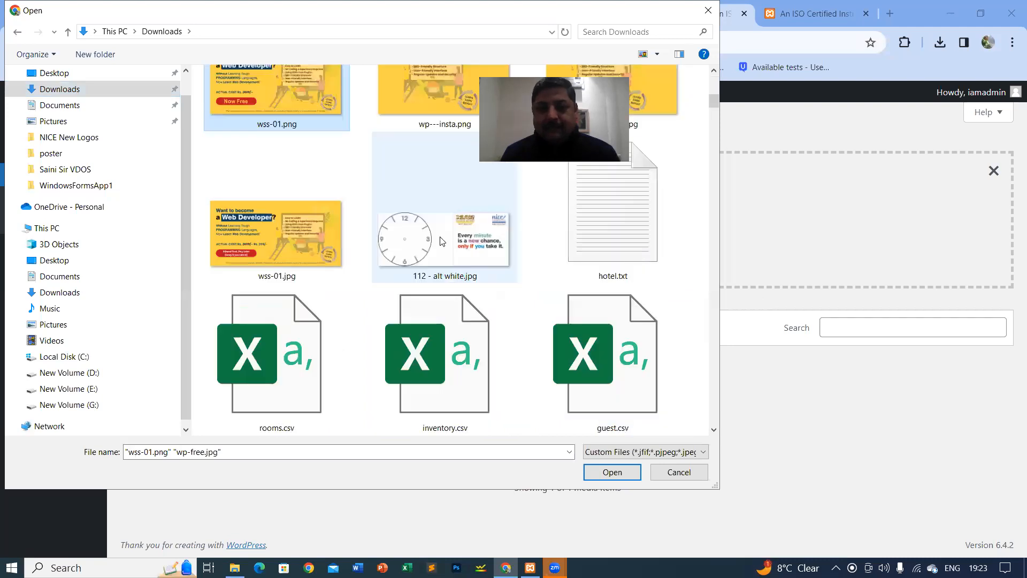
{"action": "left_click", "coordinate": [473, 282], "text": "ctrl"}
{"action": "scroll", "coordinate": [465, 300], "scroll_direction": "down", "scroll_amount": 4}
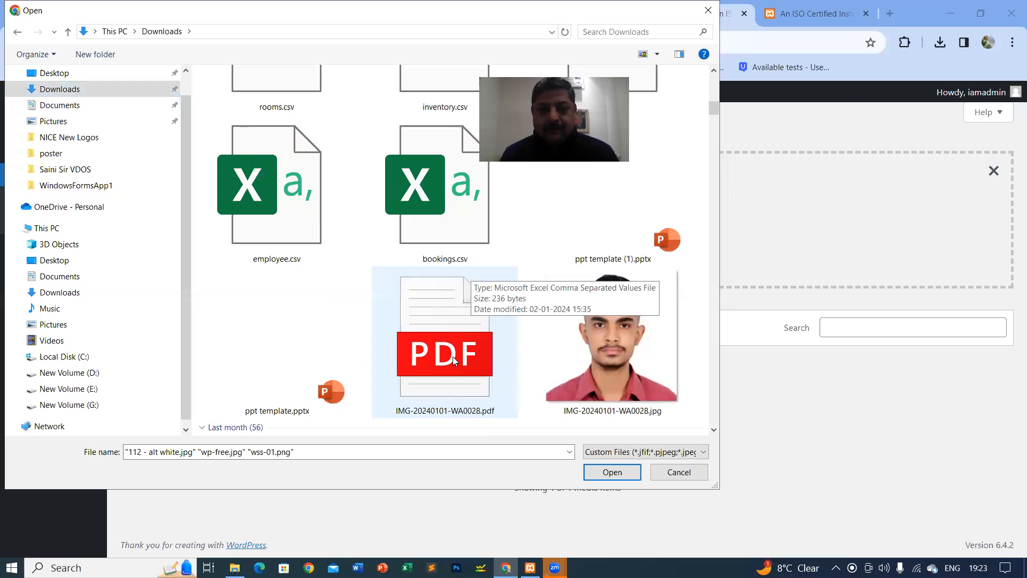
{"action": "scroll", "coordinate": [454, 360], "scroll_direction": "down", "scroll_amount": 6}
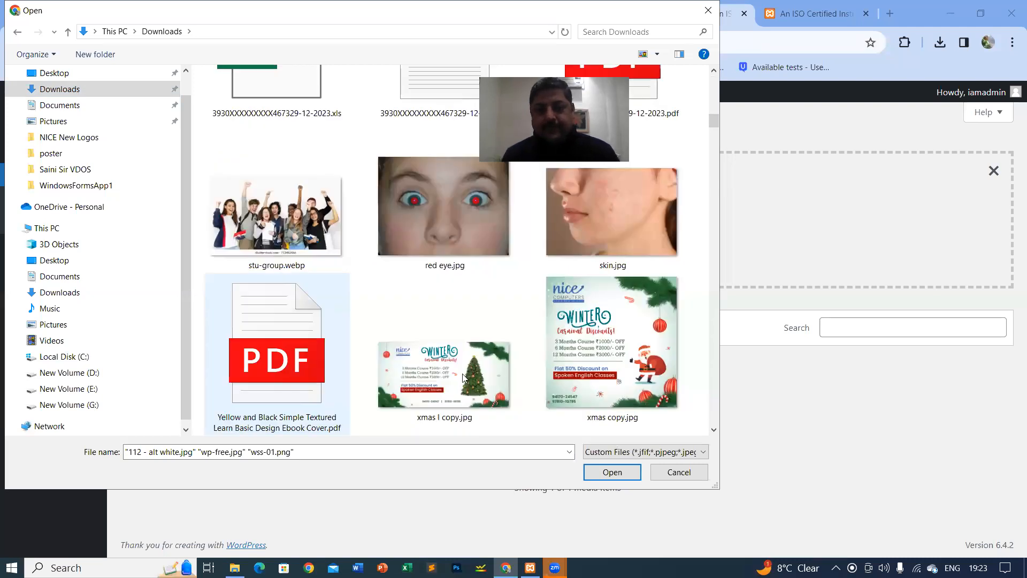
{"action": "left_click", "coordinate": [618, 471]}
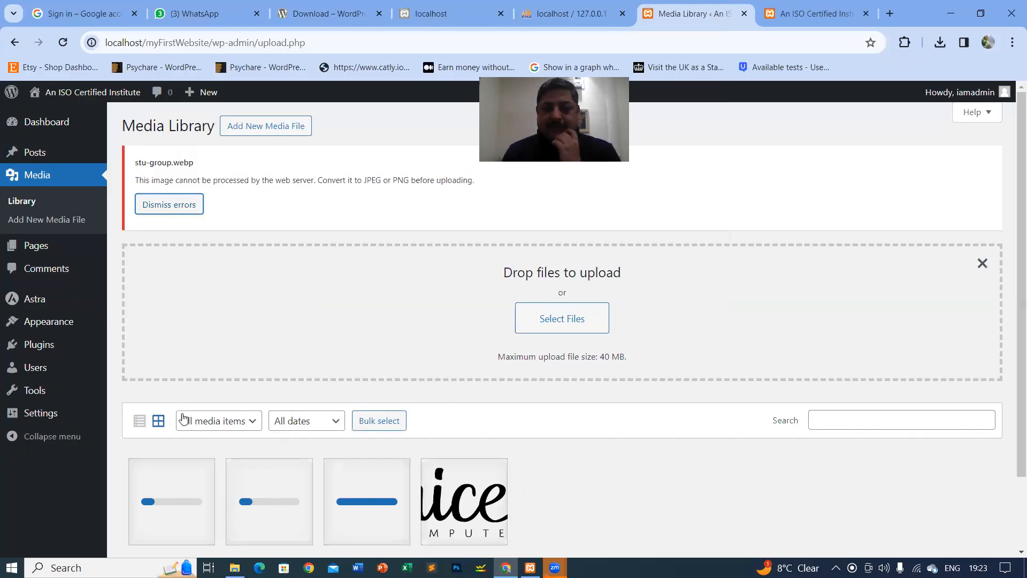
View the attachment details of the uploaded 112 - alt white image and close them.
{"action": "scroll", "coordinate": [187, 431], "scroll_direction": "down", "scroll_amount": 2}
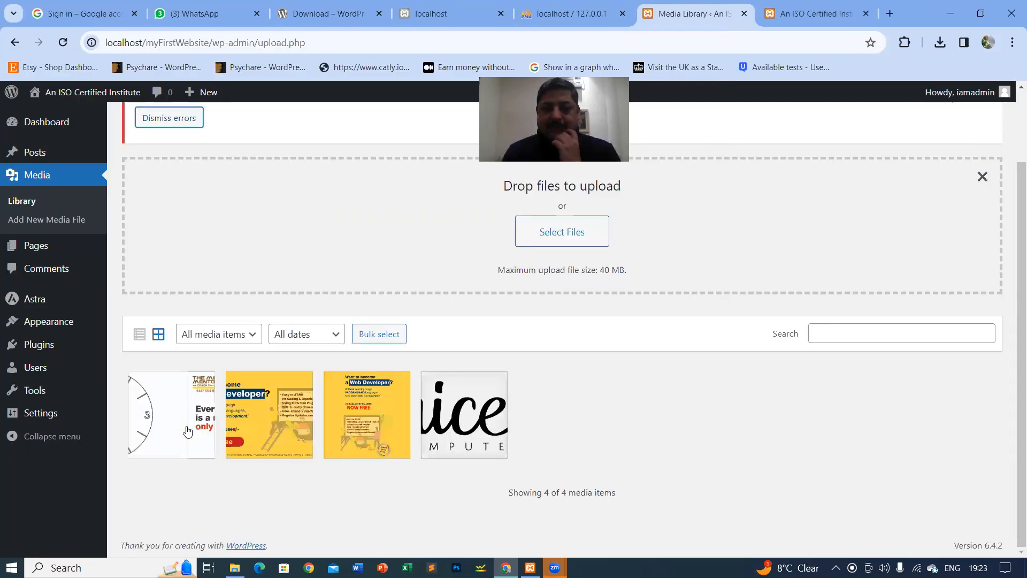
{"action": "left_click", "coordinate": [169, 411]}
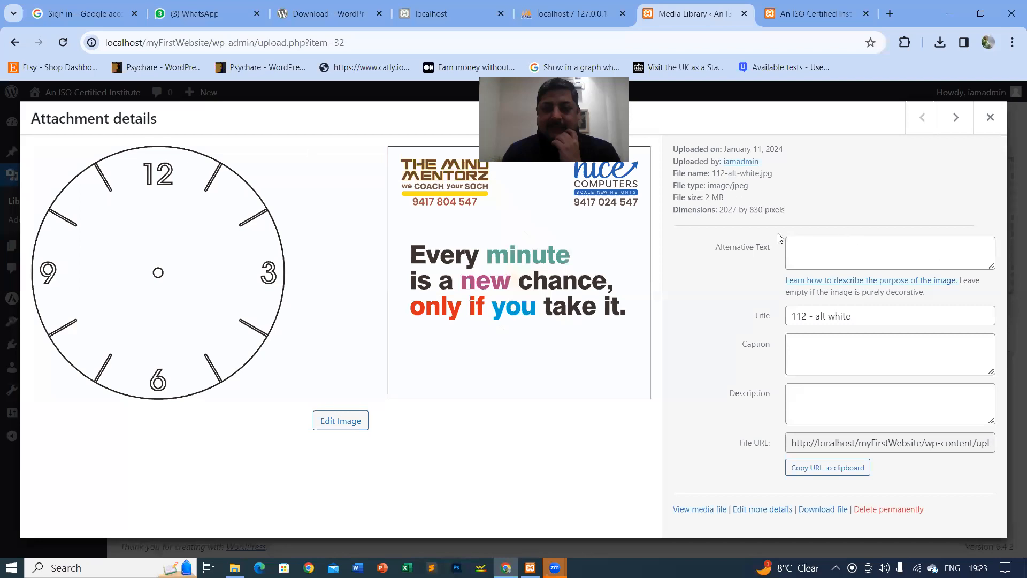
{"action": "left_click", "coordinate": [990, 118]}
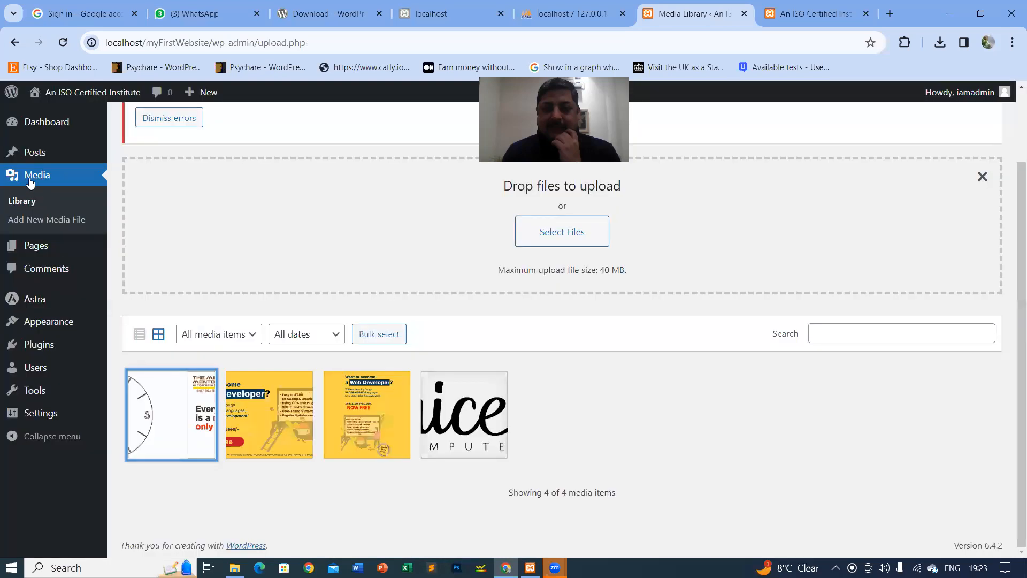
Reload the Media Library and set the 112 - alt white image's alternative text to "Sample Watch".
{"action": "left_click", "coordinate": [17, 206]}
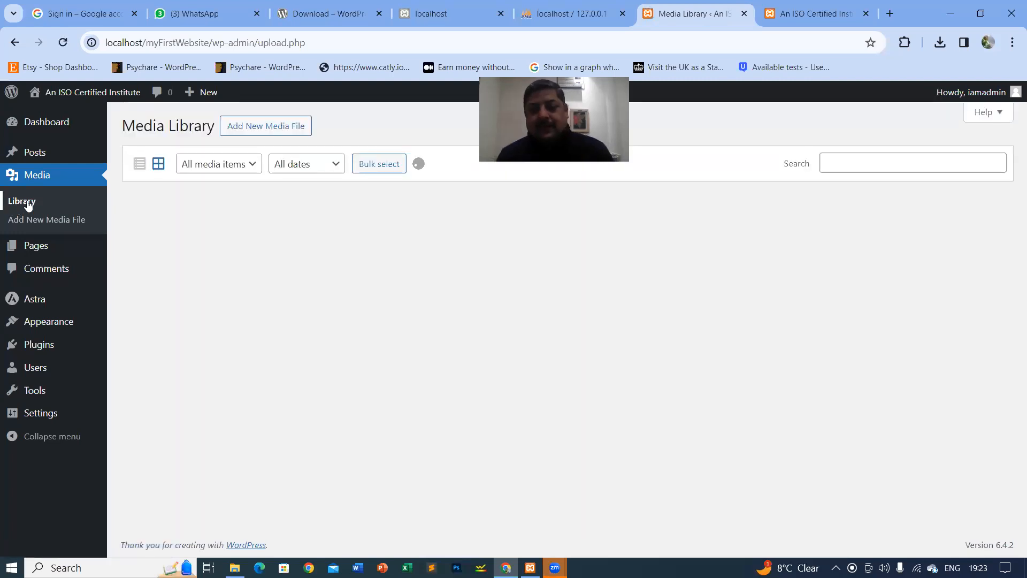
{"action": "left_click", "coordinate": [178, 245]}
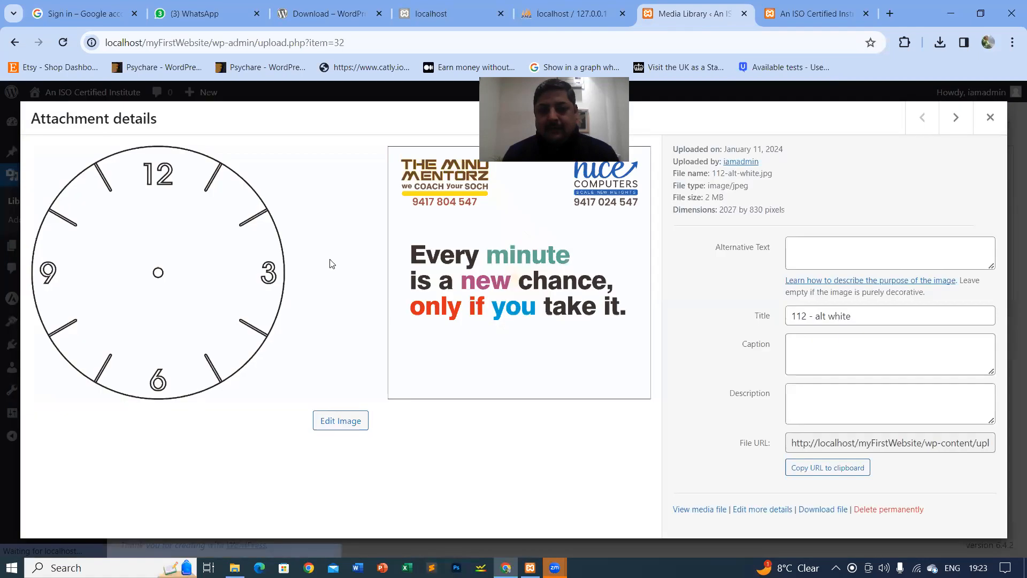
{"action": "left_click", "coordinate": [848, 255]}
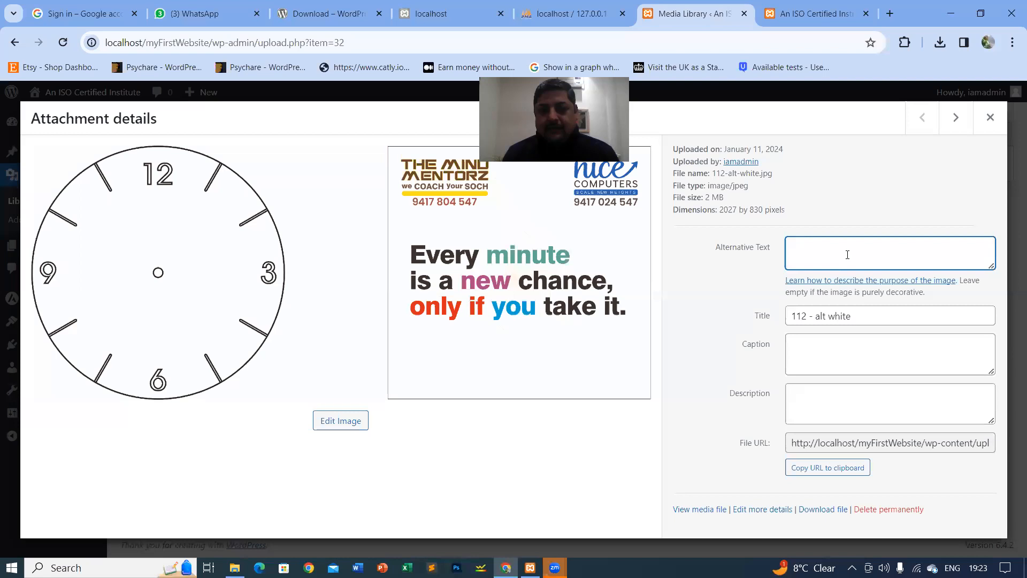
{"action": "type", "text": "Sample Watch"}
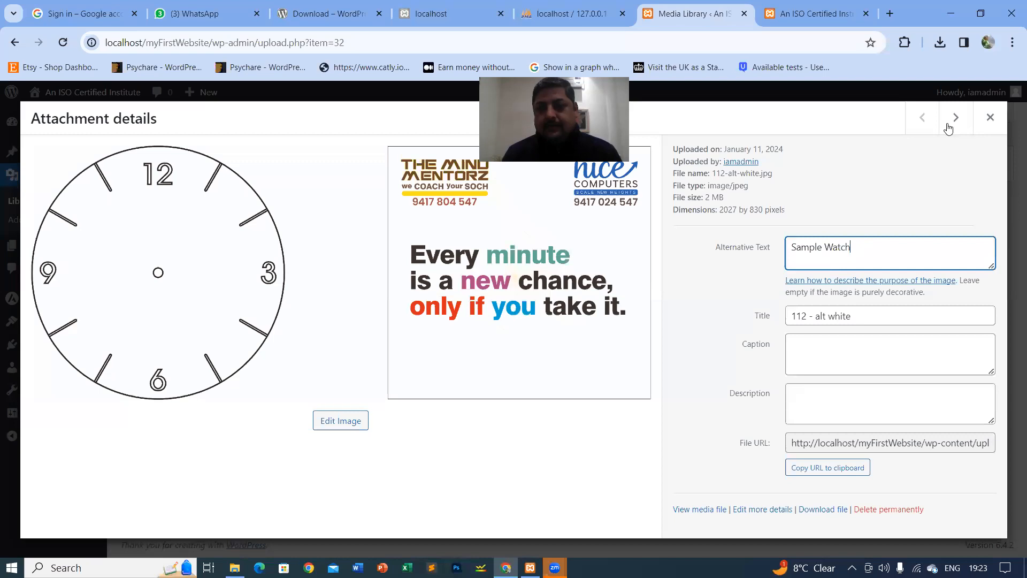
Set the wss-01 image's alternative text to "Promo 1" and go on to the wp-free image's details.
{"action": "left_click", "coordinate": [956, 118]}
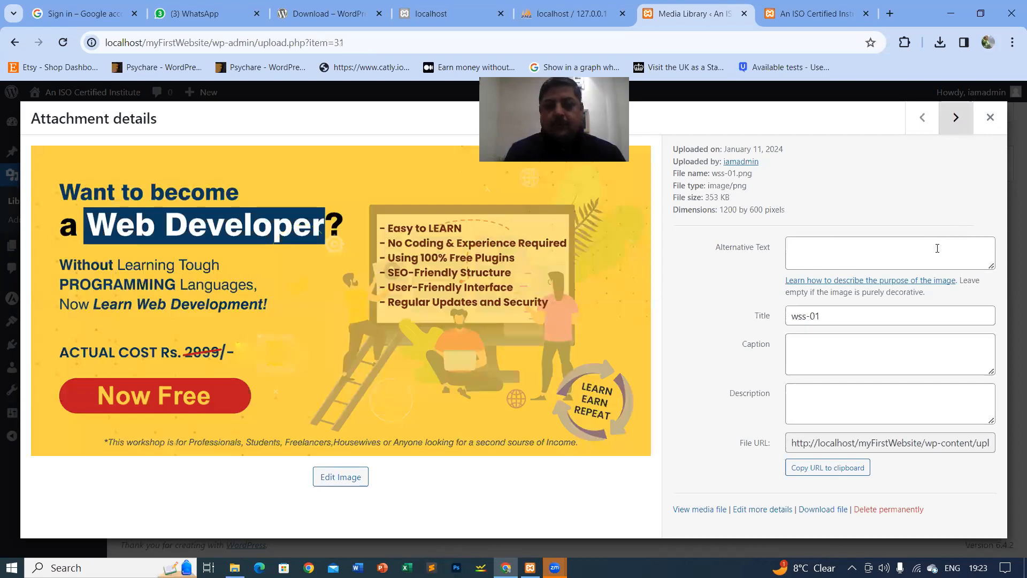
{"action": "type", "text": "Promo 1"}
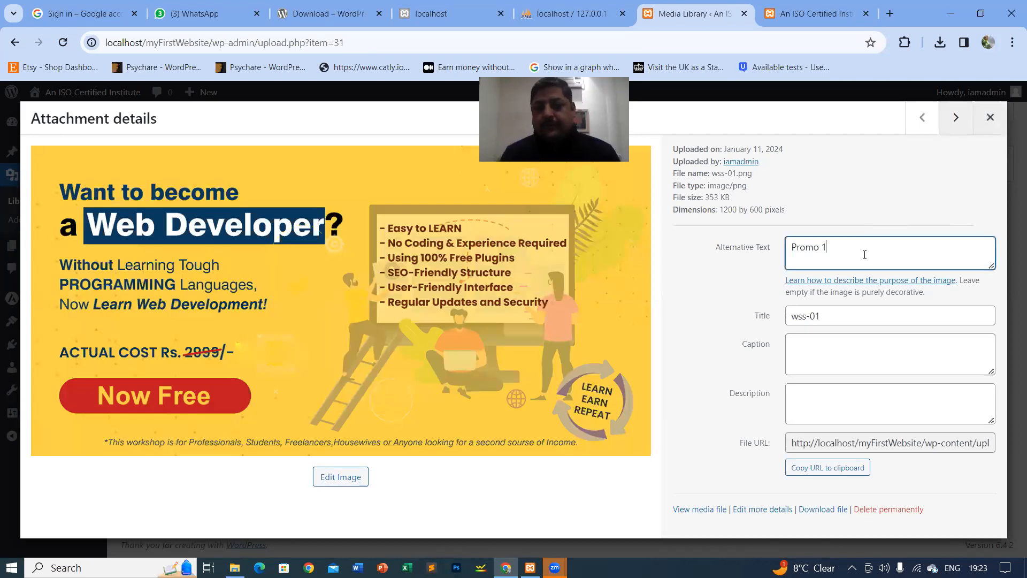
{"action": "key", "text": "Left"}
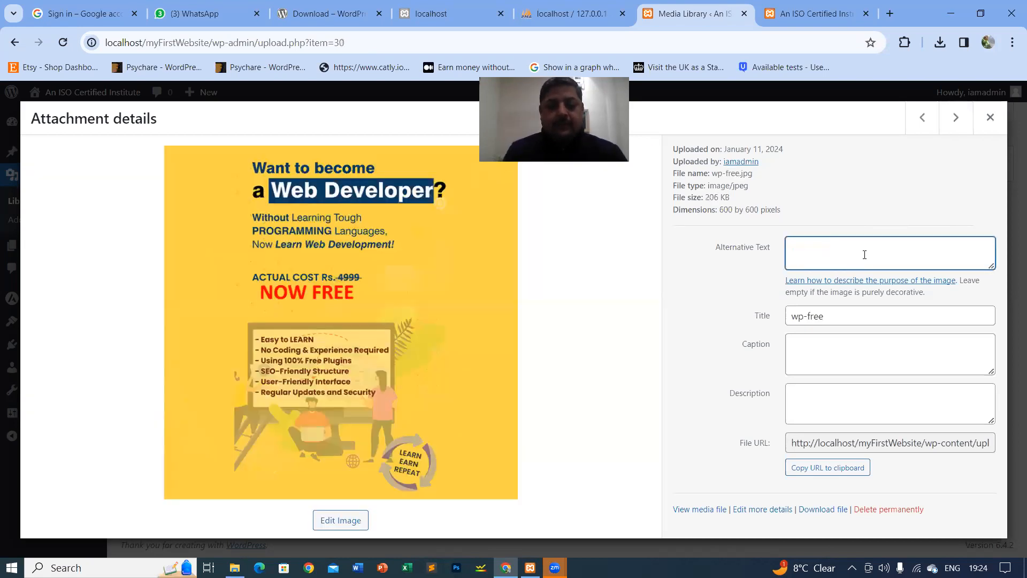
Set the wp-free image's alternative text to "Promo 2" and close the attachment details.
{"action": "type", "text": "Promo 2"}
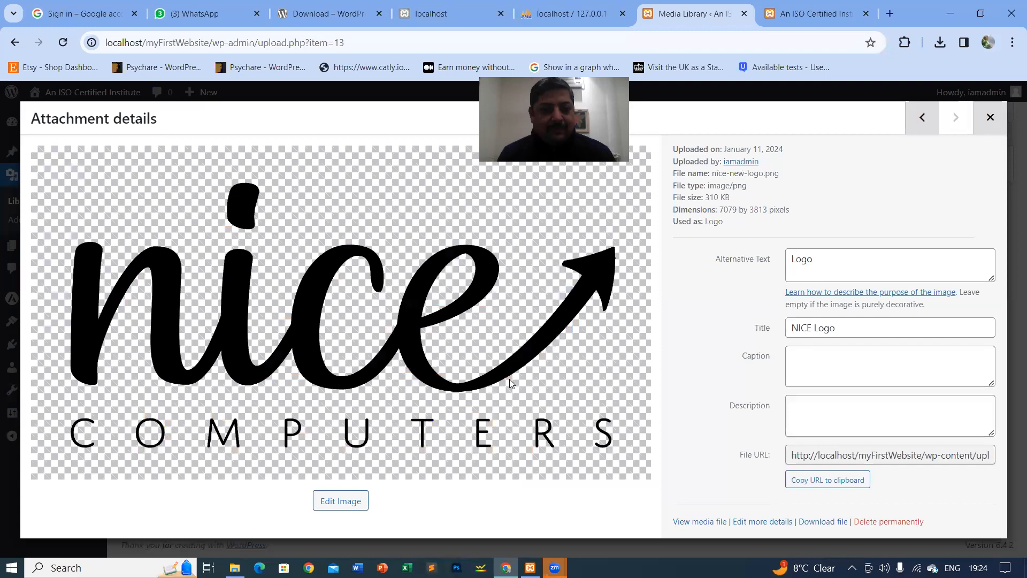
{"action": "key", "text": "Escape"}
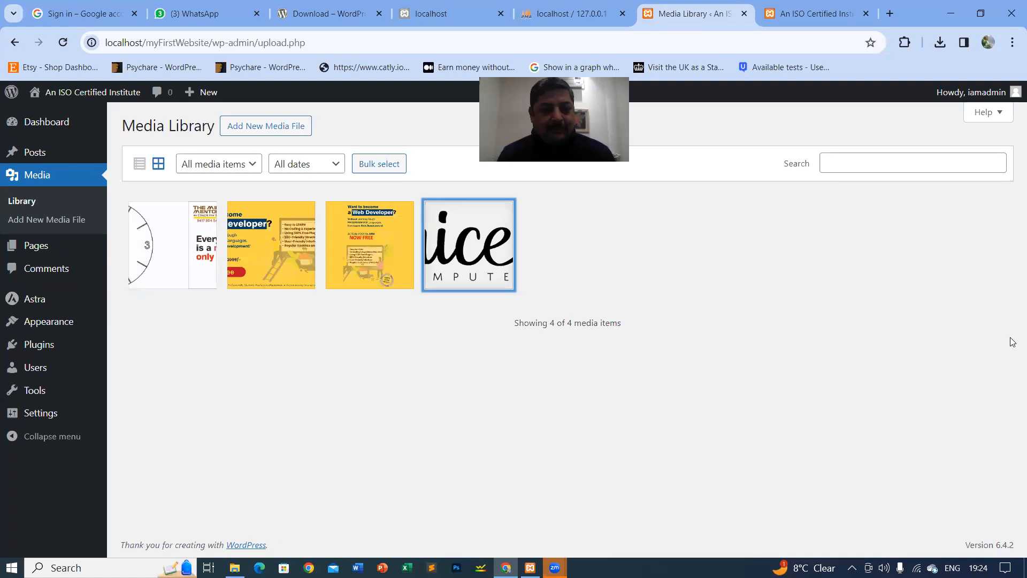
Upload red eye.jpg, skin.jpg, xmas I copy.jpg and xmas copy.jpg from the Downloads folder to the Media Library.
{"action": "left_click", "coordinate": [238, 126]}
{"action": "left_click", "coordinate": [603, 236]}
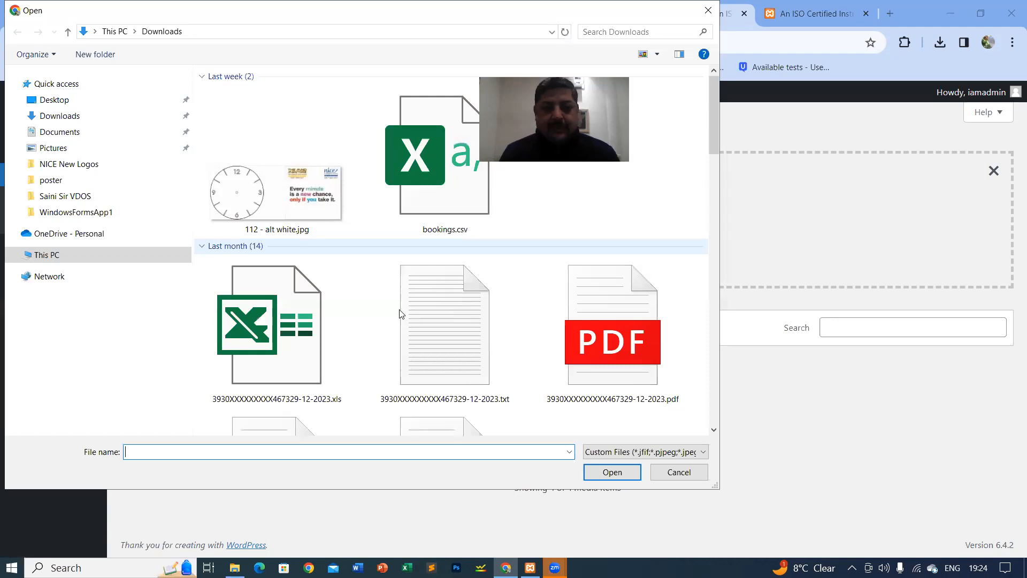
{"action": "scroll", "coordinate": [403, 301], "scroll_direction": "down", "scroll_amount": 5}
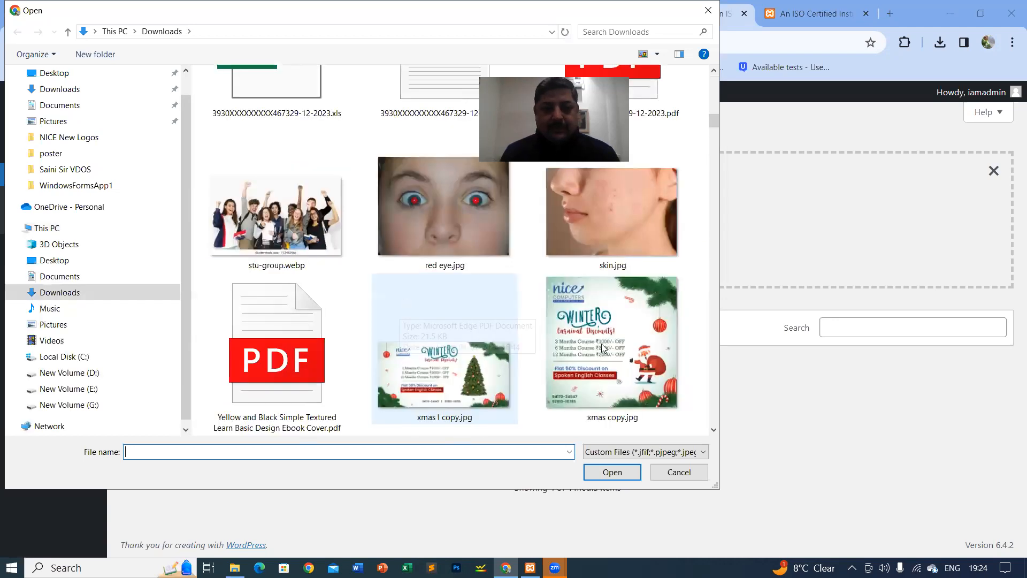
{"action": "left_click", "coordinate": [589, 333], "text": "shift"}
{"action": "left_click", "coordinate": [455, 233], "text": "ctrl"}
{"action": "left_click", "coordinate": [616, 229], "text": "ctrl"}
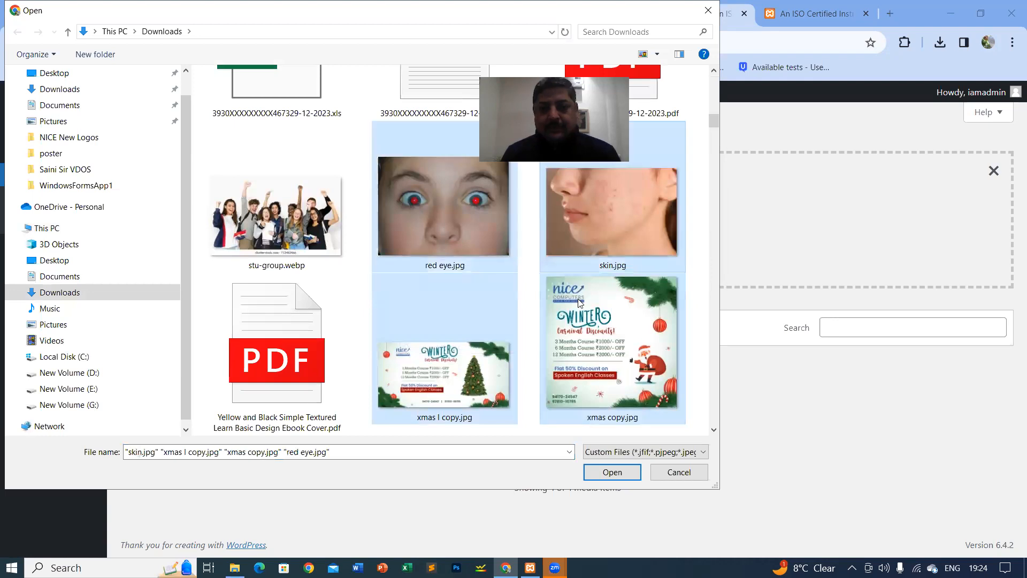
{"action": "scroll", "coordinate": [577, 303], "scroll_direction": "down", "scroll_amount": 5}
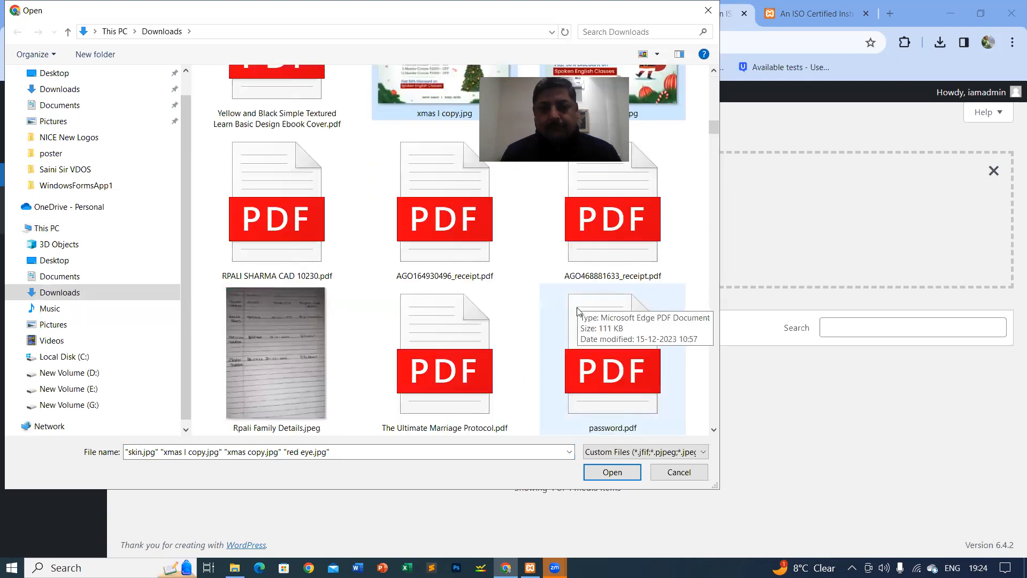
{"action": "scroll", "coordinate": [579, 313], "scroll_direction": "down", "scroll_amount": 3}
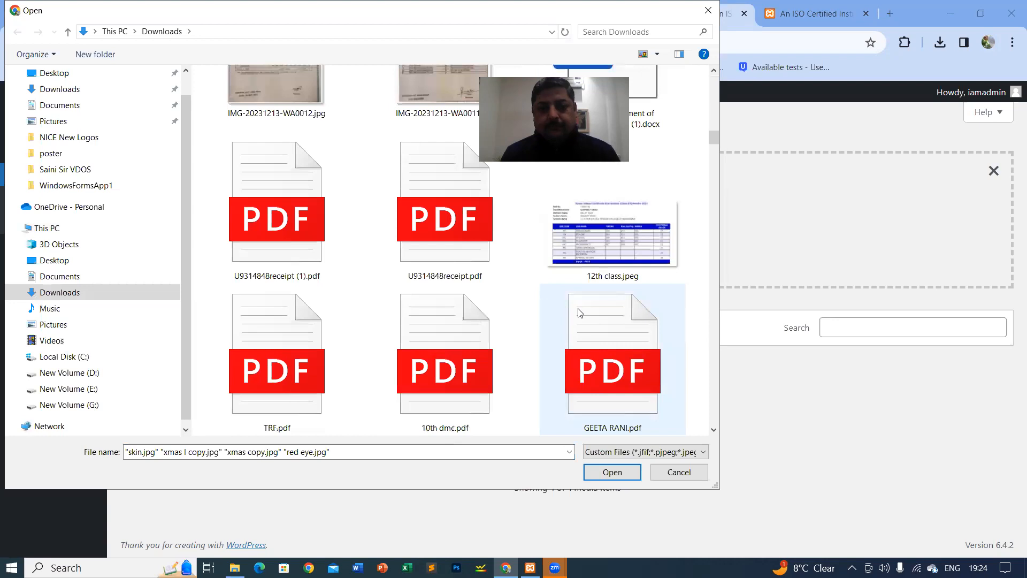
{"action": "scroll", "coordinate": [585, 320], "scroll_direction": "down", "scroll_amount": 3}
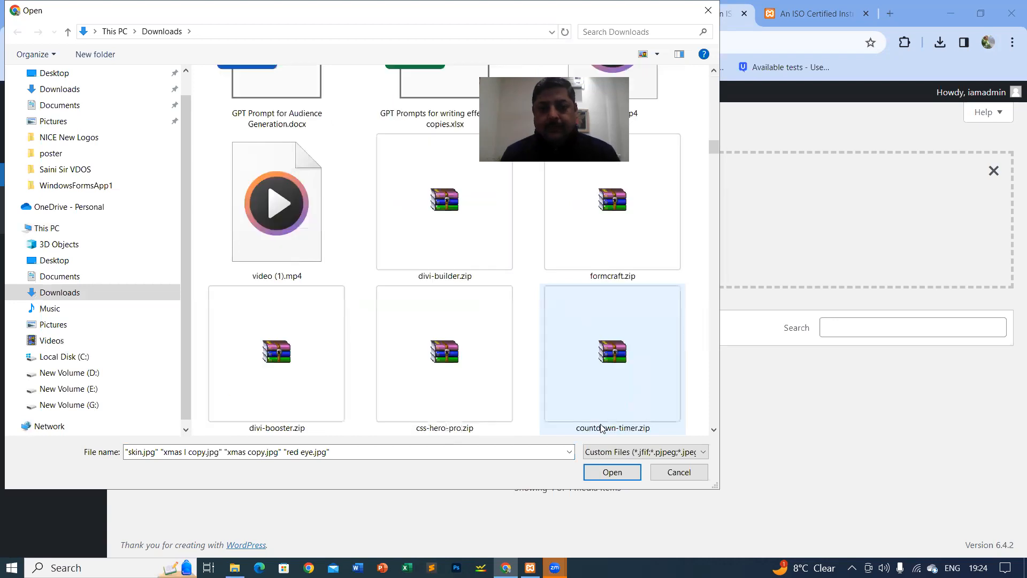
{"action": "left_click", "coordinate": [604, 472]}
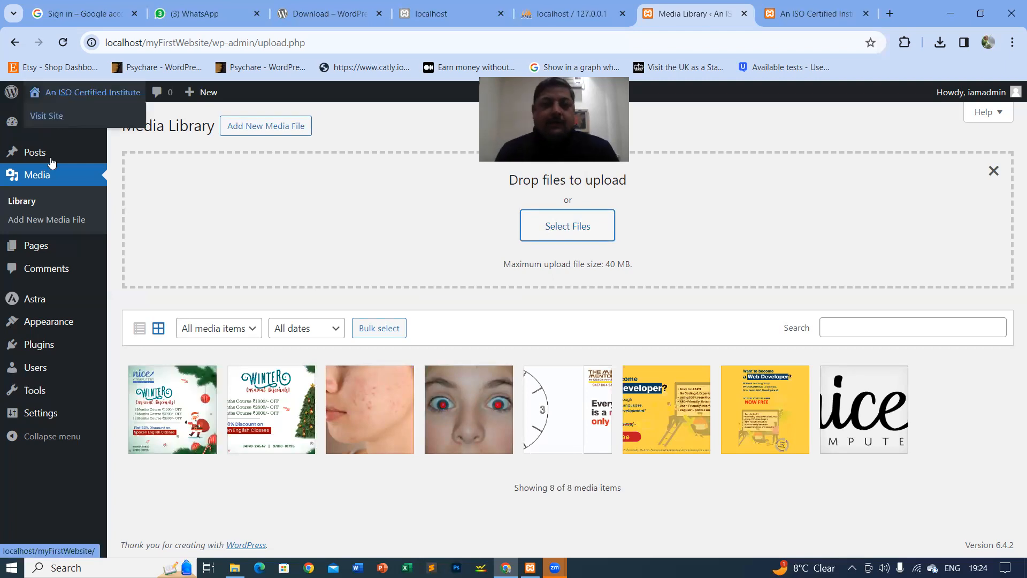
Open the Images page for editing from the list of pages.
{"action": "left_click", "coordinate": [33, 249]}
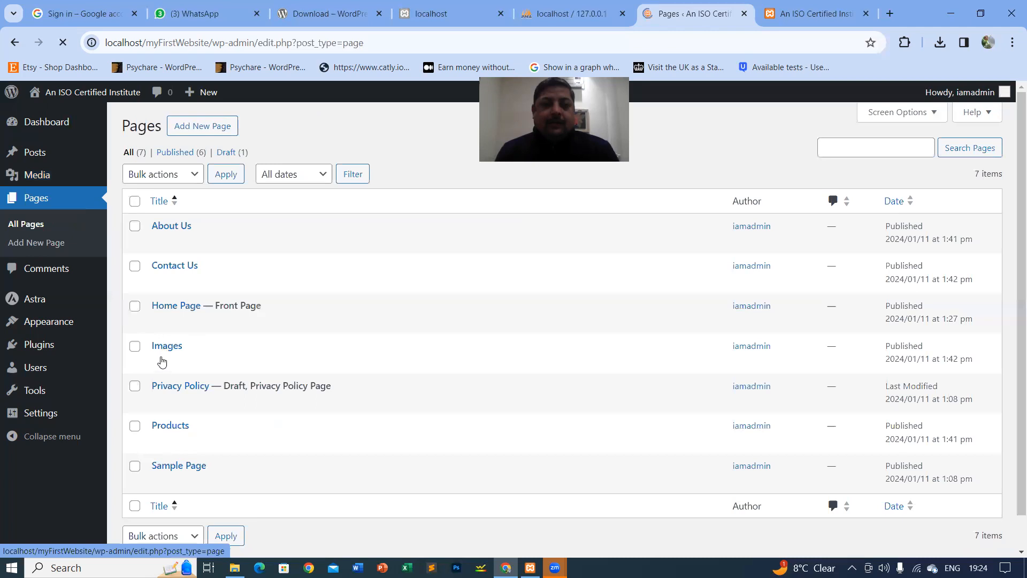
{"action": "left_click", "coordinate": [159, 363]}
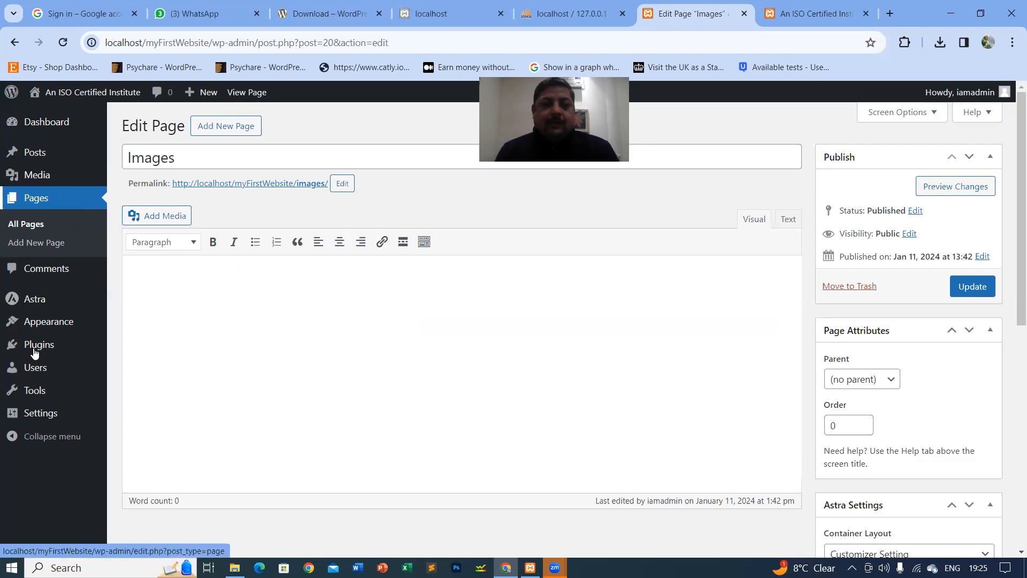
Search the new plugins available for installation for "image gallery".
{"action": "mouse_move", "coordinate": [36, 348]}
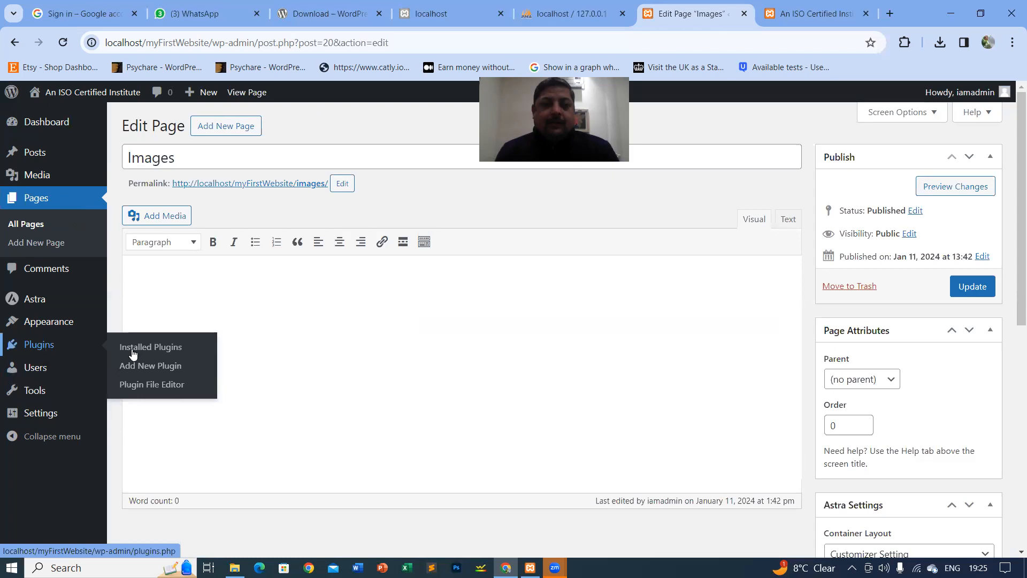
{"action": "left_click", "coordinate": [157, 372]}
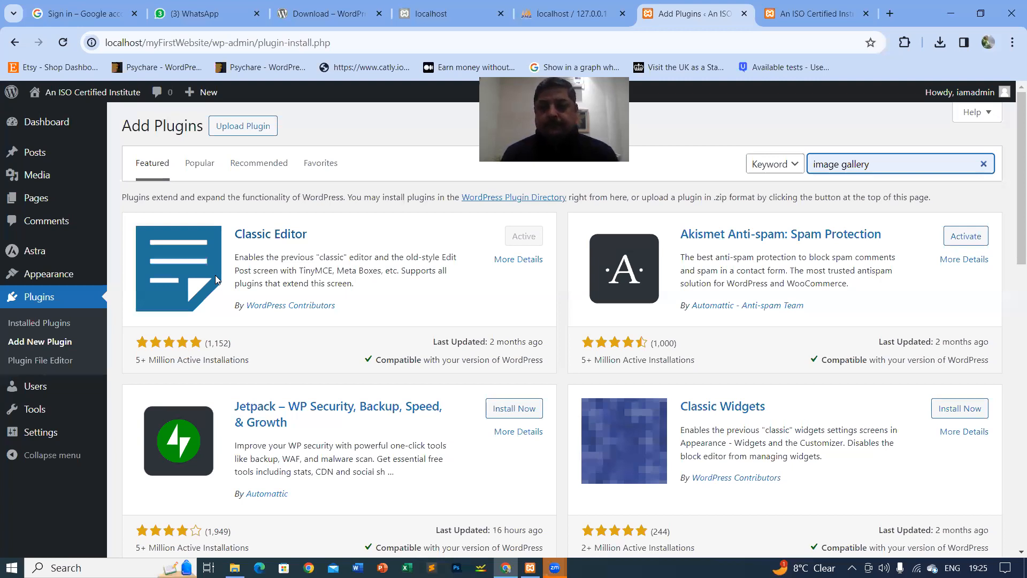
{"action": "key", "text": "Return"}
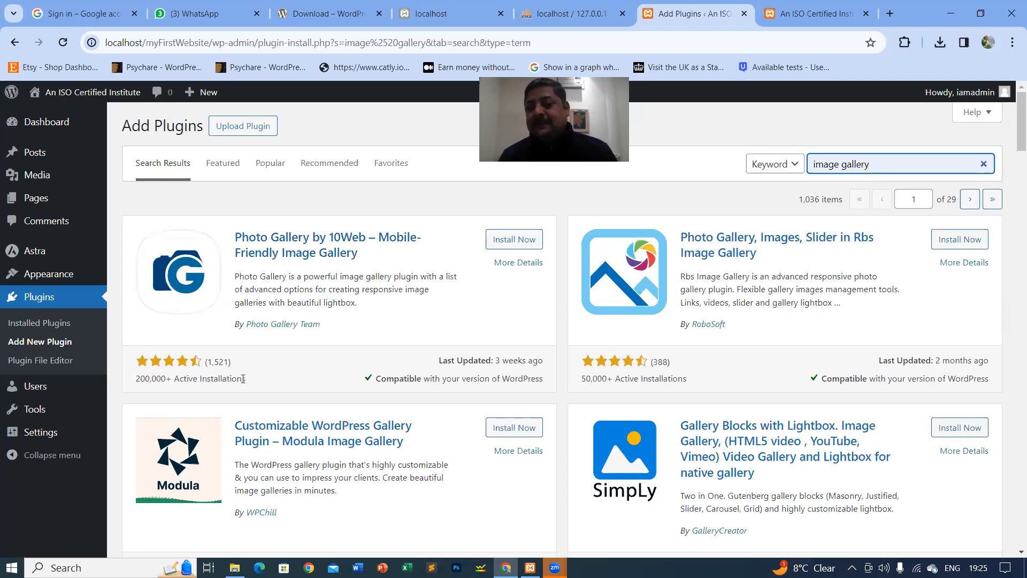
Compare the active installations, WordPress compatibility and last update dates of the first image gallery plugins found.
{"action": "left_click_drag", "start_coordinate": [245, 378], "coordinate": [377, 381]}
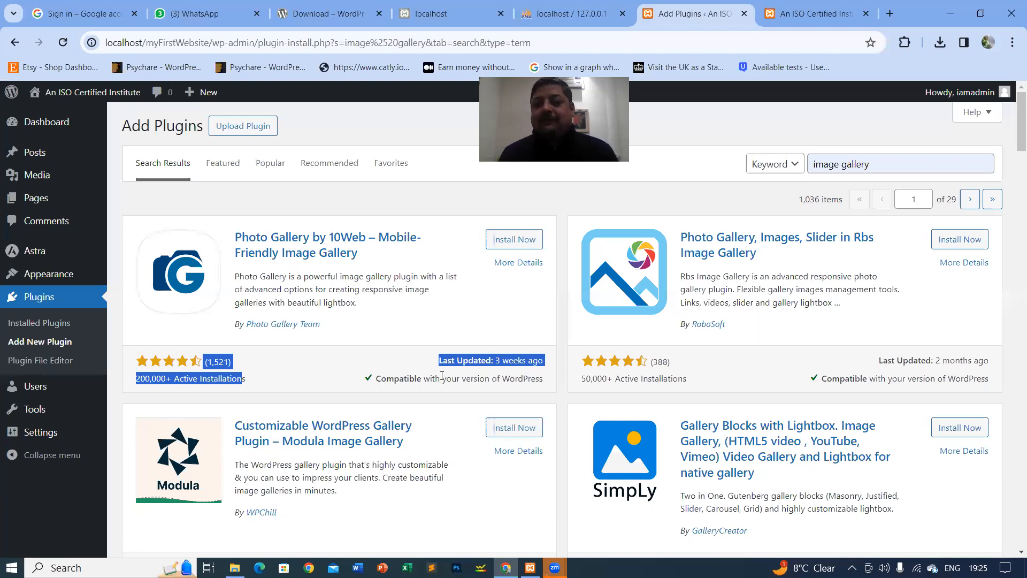
{"action": "left_click_drag", "start_coordinate": [540, 378], "coordinate": [376, 378]}
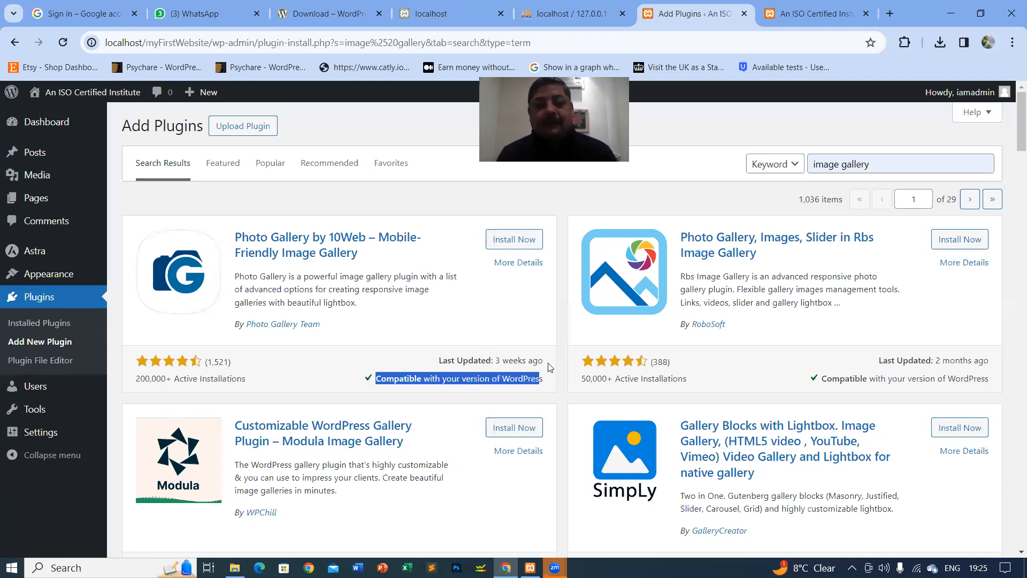
{"action": "left_click_drag", "start_coordinate": [543, 361], "coordinate": [491, 360]}
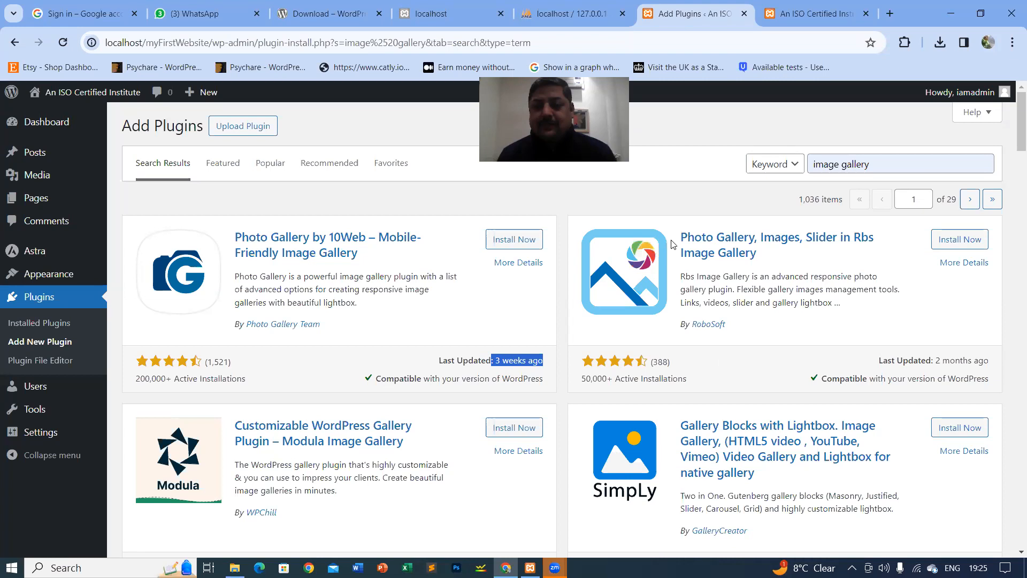
{"action": "left_click_drag", "start_coordinate": [936, 361], "coordinate": [984, 362]}
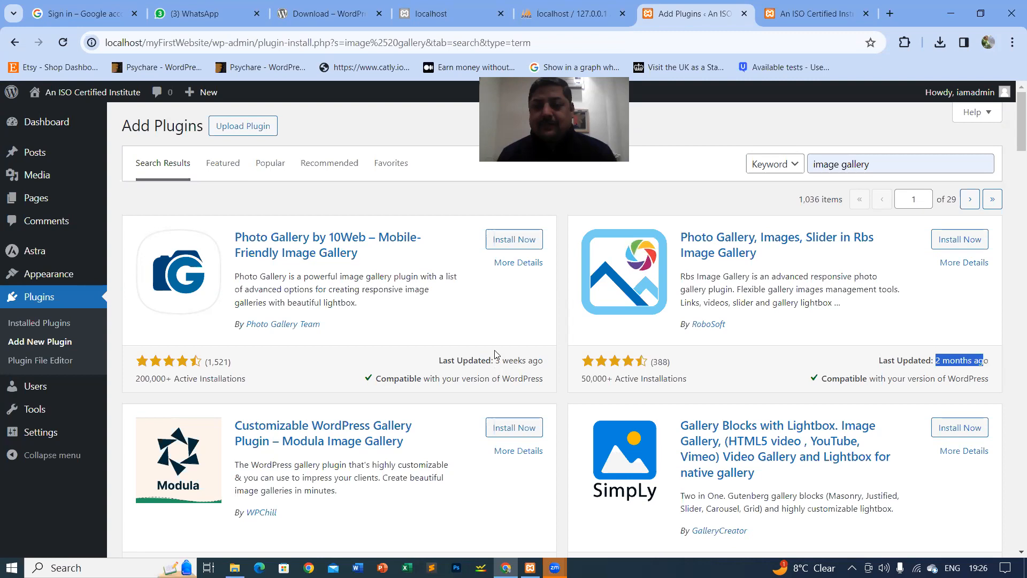
{"action": "scroll", "coordinate": [141, 310], "scroll_direction": "down", "scroll_amount": 1}
{"action": "left_click_drag", "start_coordinate": [141, 310], "coordinate": [330, 340]}
{"action": "left_click", "coordinate": [318, 326]}
Install and activate the WordPress Gallery Plugin – NextGEN Gallery by Imagely and look over its welcome page.
{"action": "scroll", "coordinate": [320, 325], "scroll_direction": "down", "scroll_amount": 2}
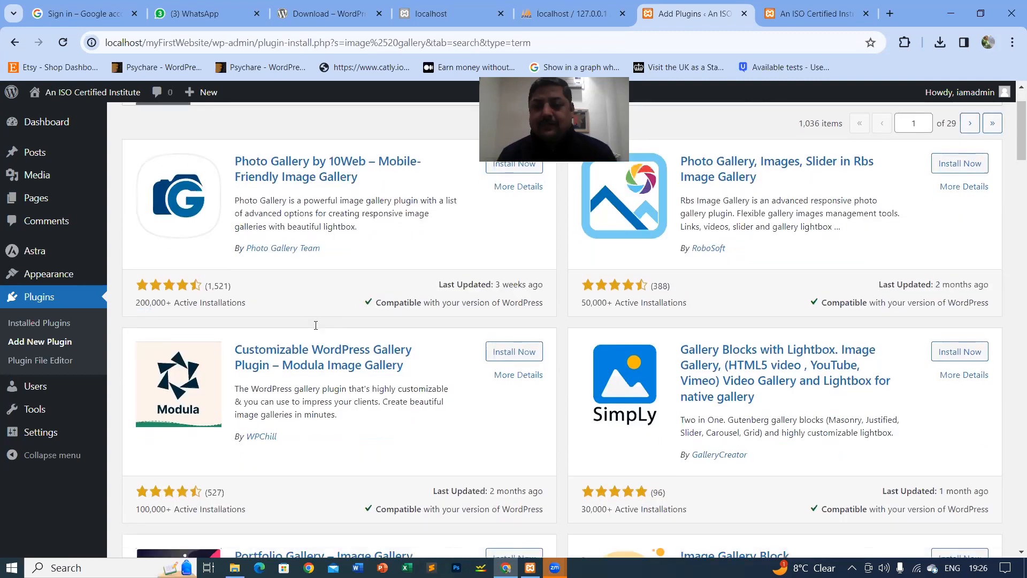
{"action": "scroll", "coordinate": [383, 302], "scroll_direction": "down", "scroll_amount": 4}
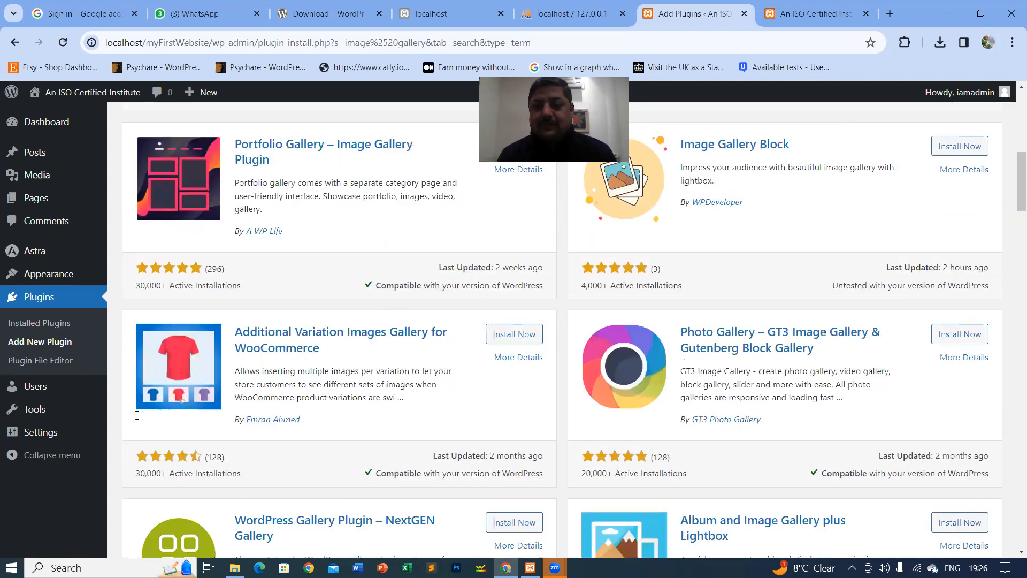
{"action": "scroll", "coordinate": [396, 278], "scroll_direction": "down", "scroll_amount": 4}
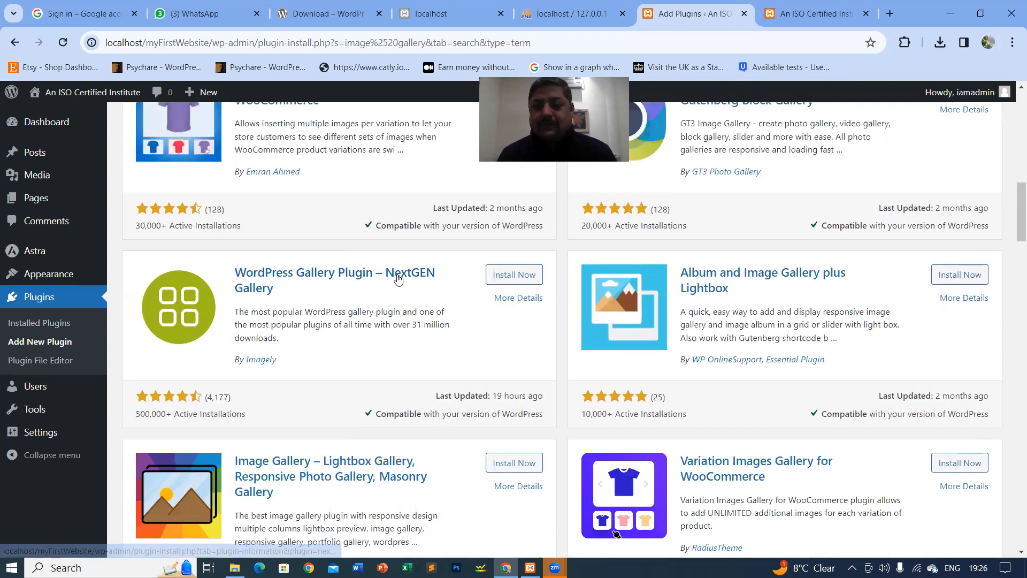
{"action": "left_click", "coordinate": [525, 277]}
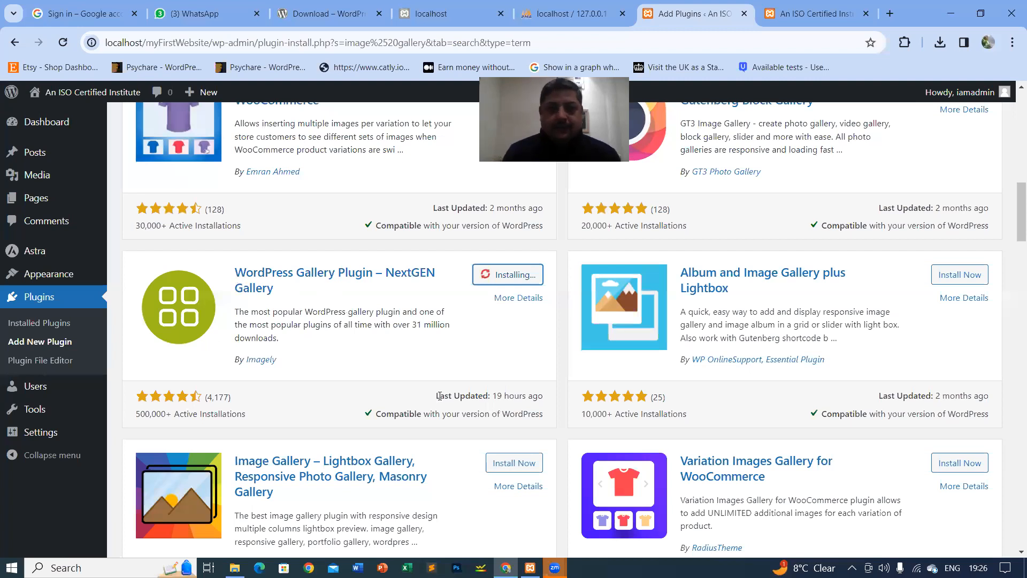
{"action": "triple_click", "coordinate": [335, 273]}
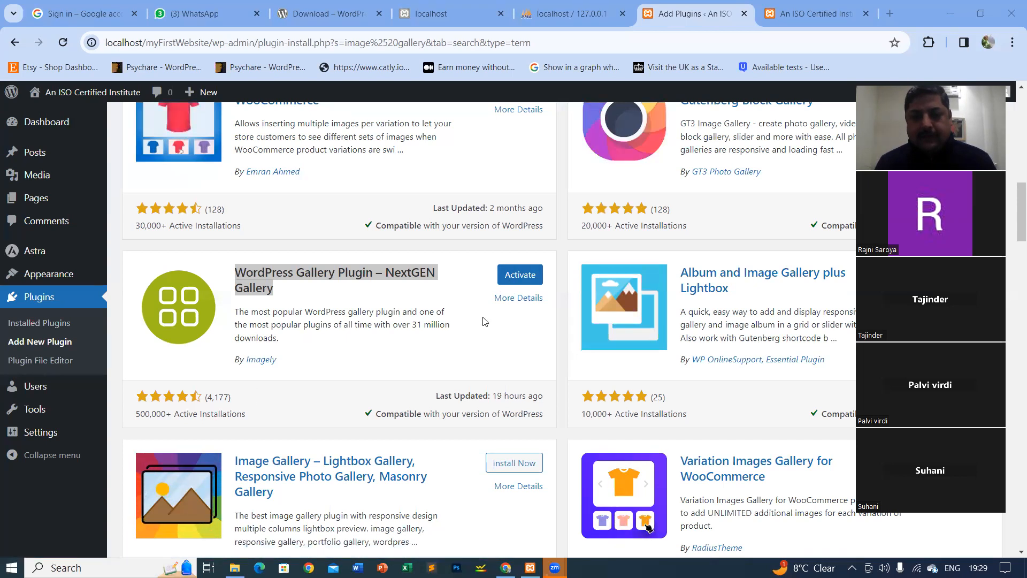
{"action": "left_click", "coordinate": [521, 276]}
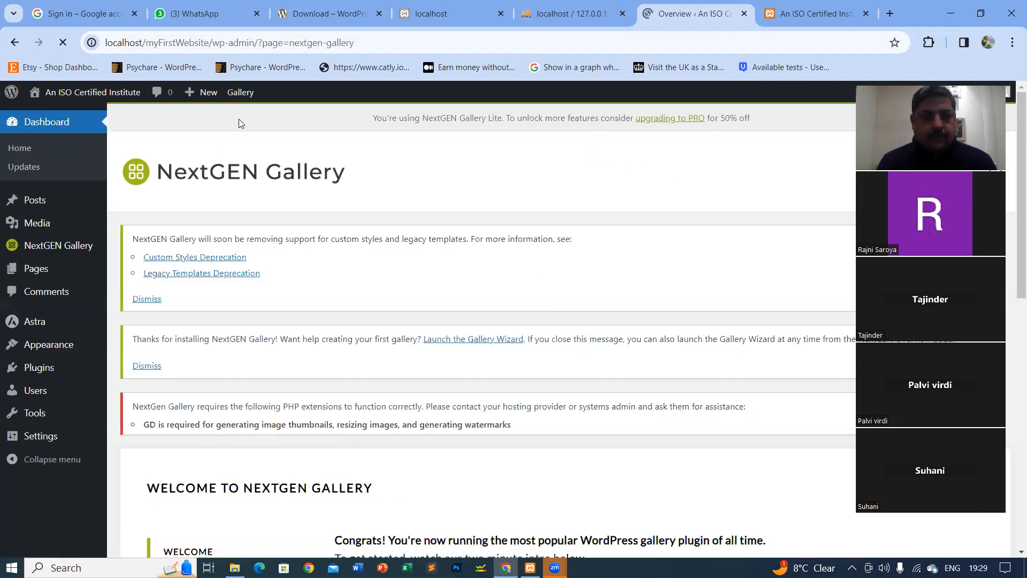
{"action": "scroll", "coordinate": [305, 219], "scroll_direction": "down", "scroll_amount": 5}
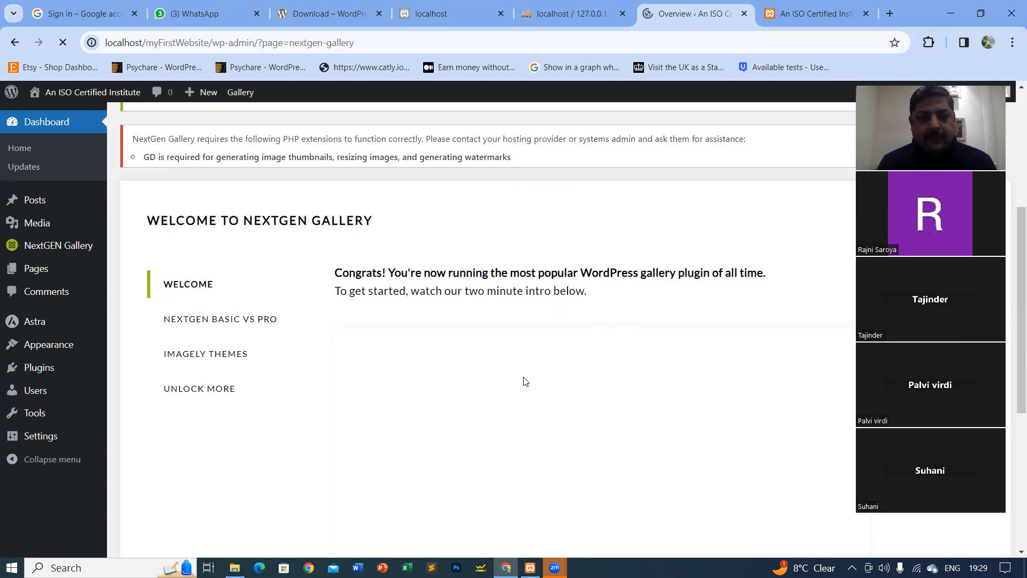
{"action": "scroll", "coordinate": [462, 335], "scroll_direction": "down", "scroll_amount": 3}
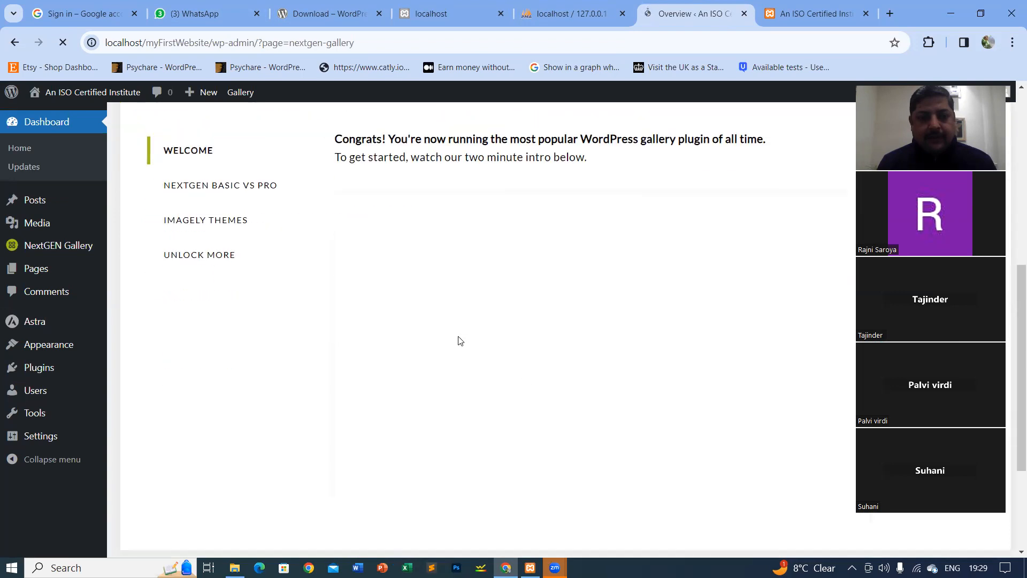